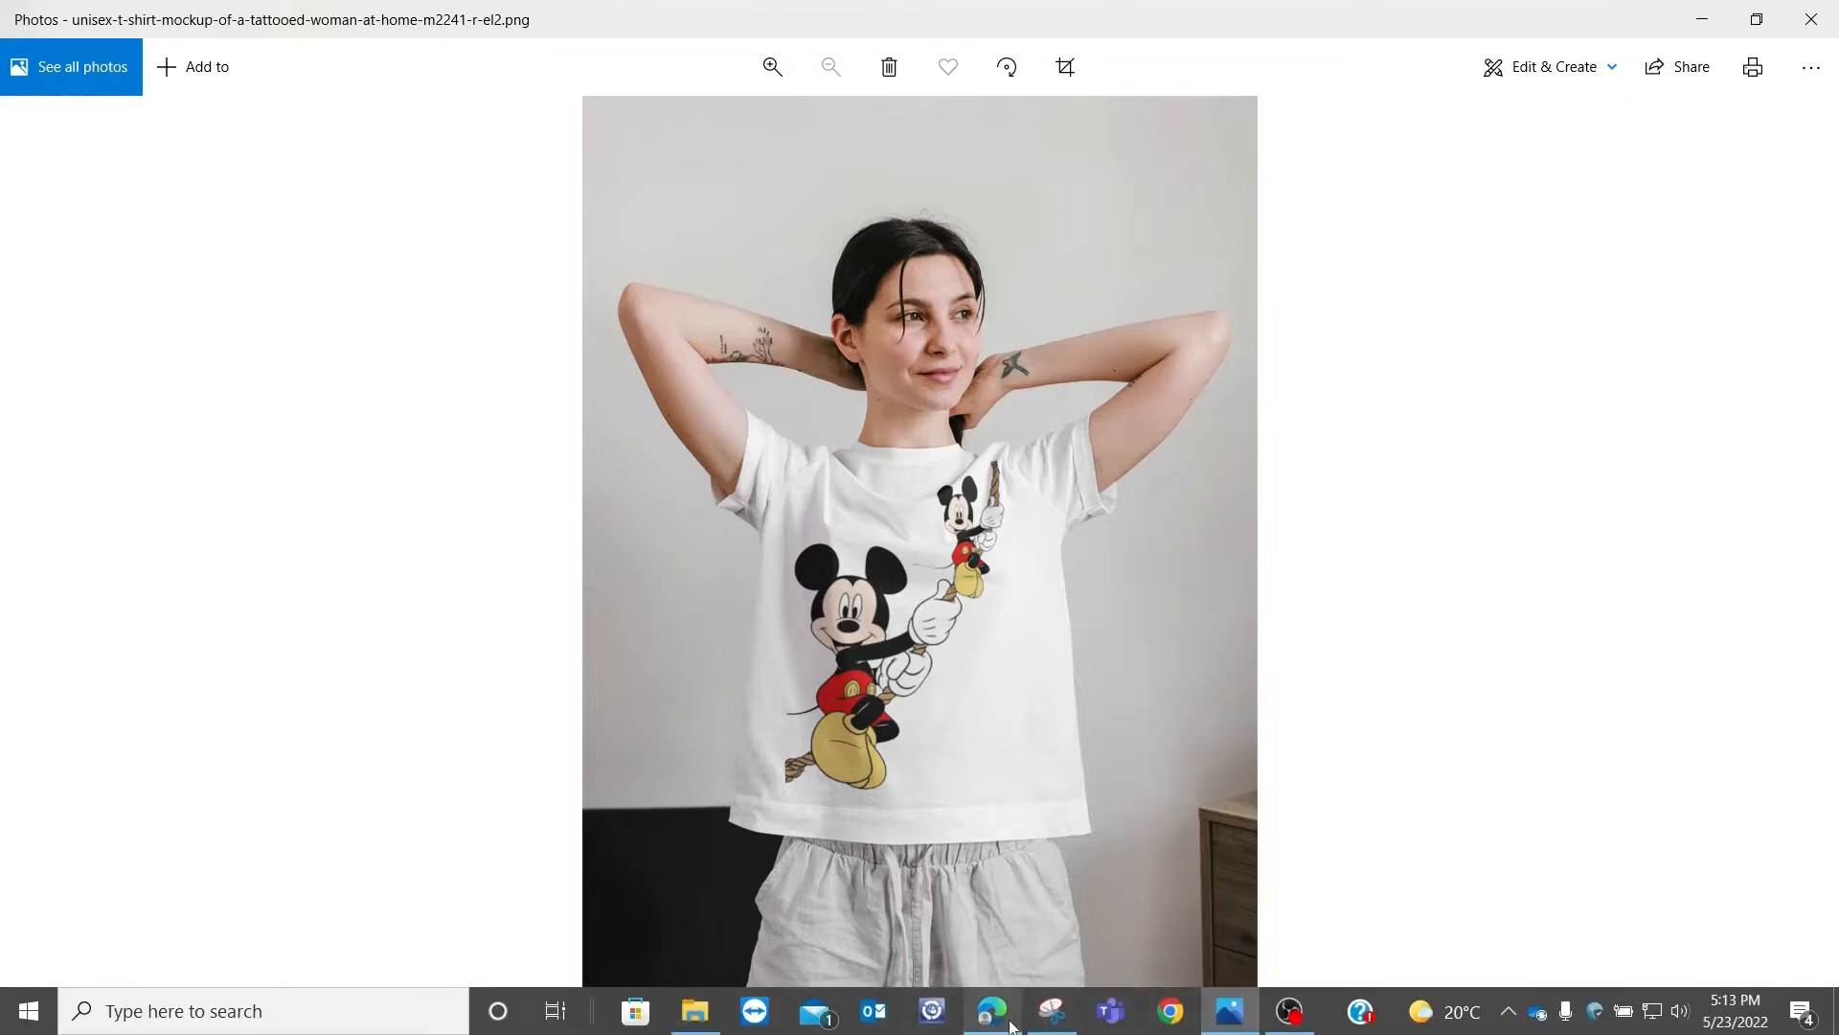
# Step: Switch to the Edge browser and open the canva.com home page
pyautogui.click(1011, 1027)
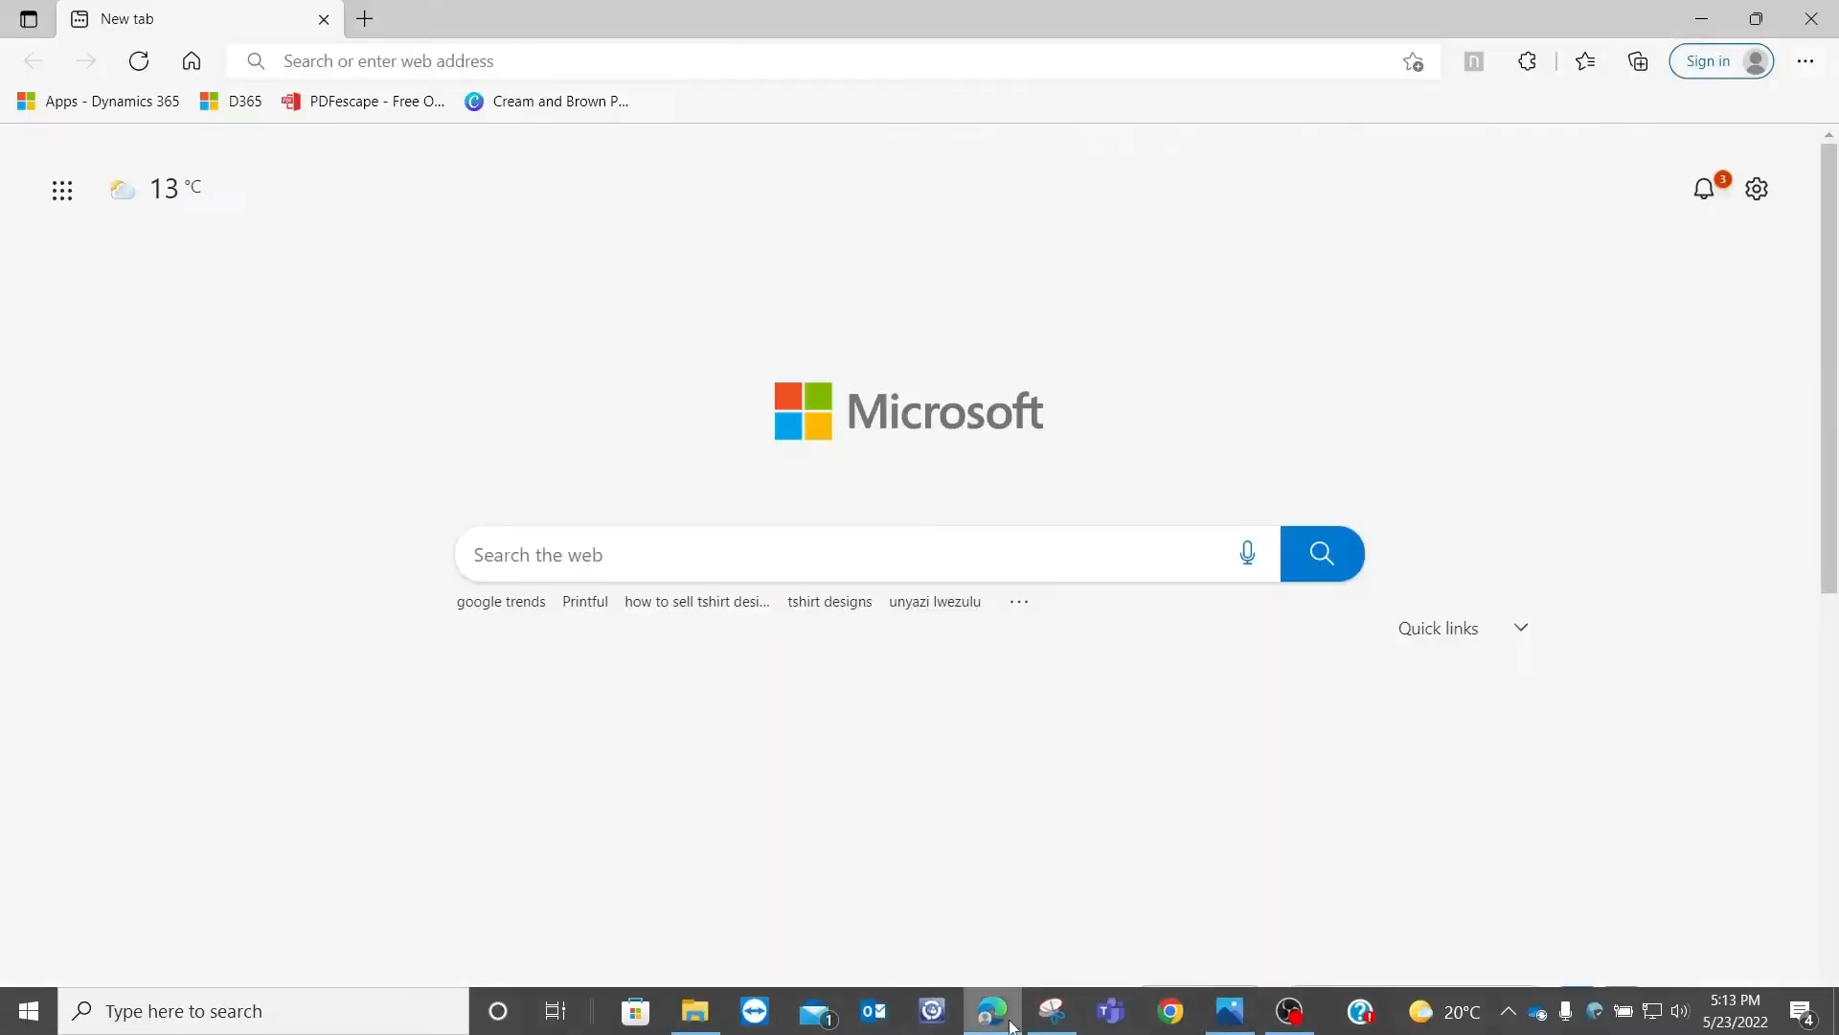
pyautogui.click(677, 66)
pyautogui.write('canva.com')
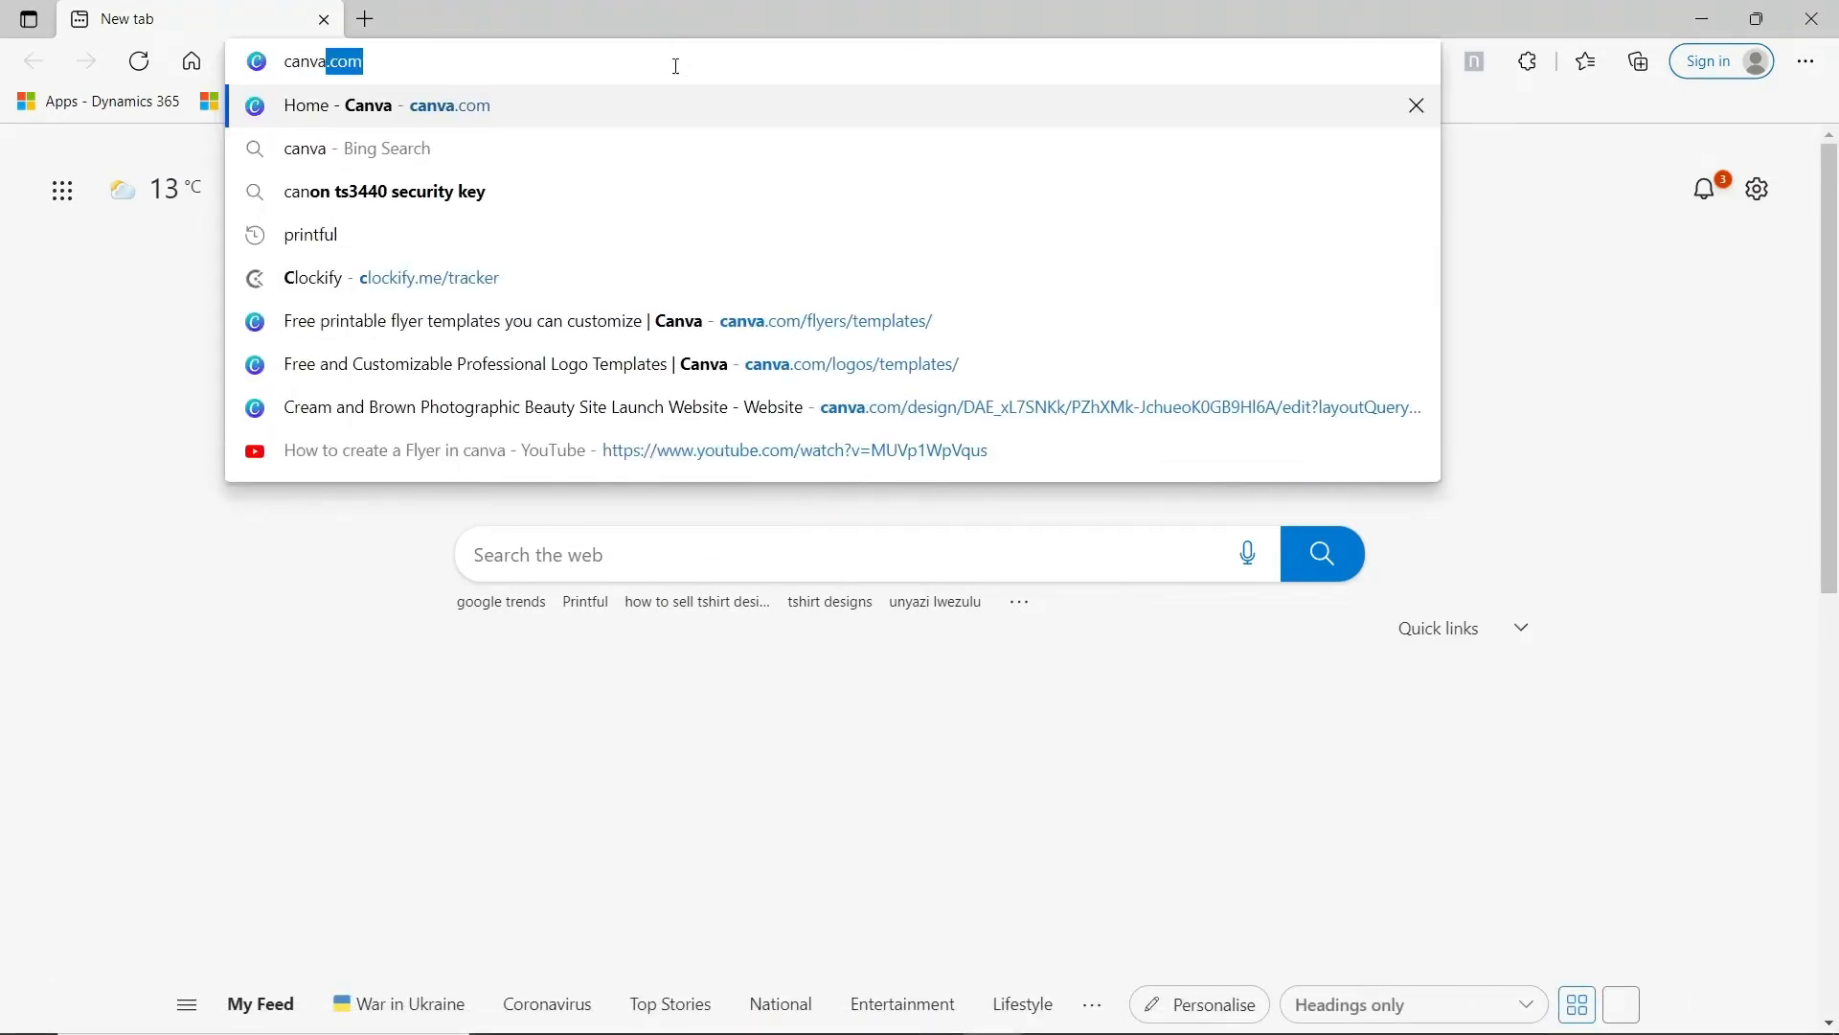
pyautogui.click(610, 106)
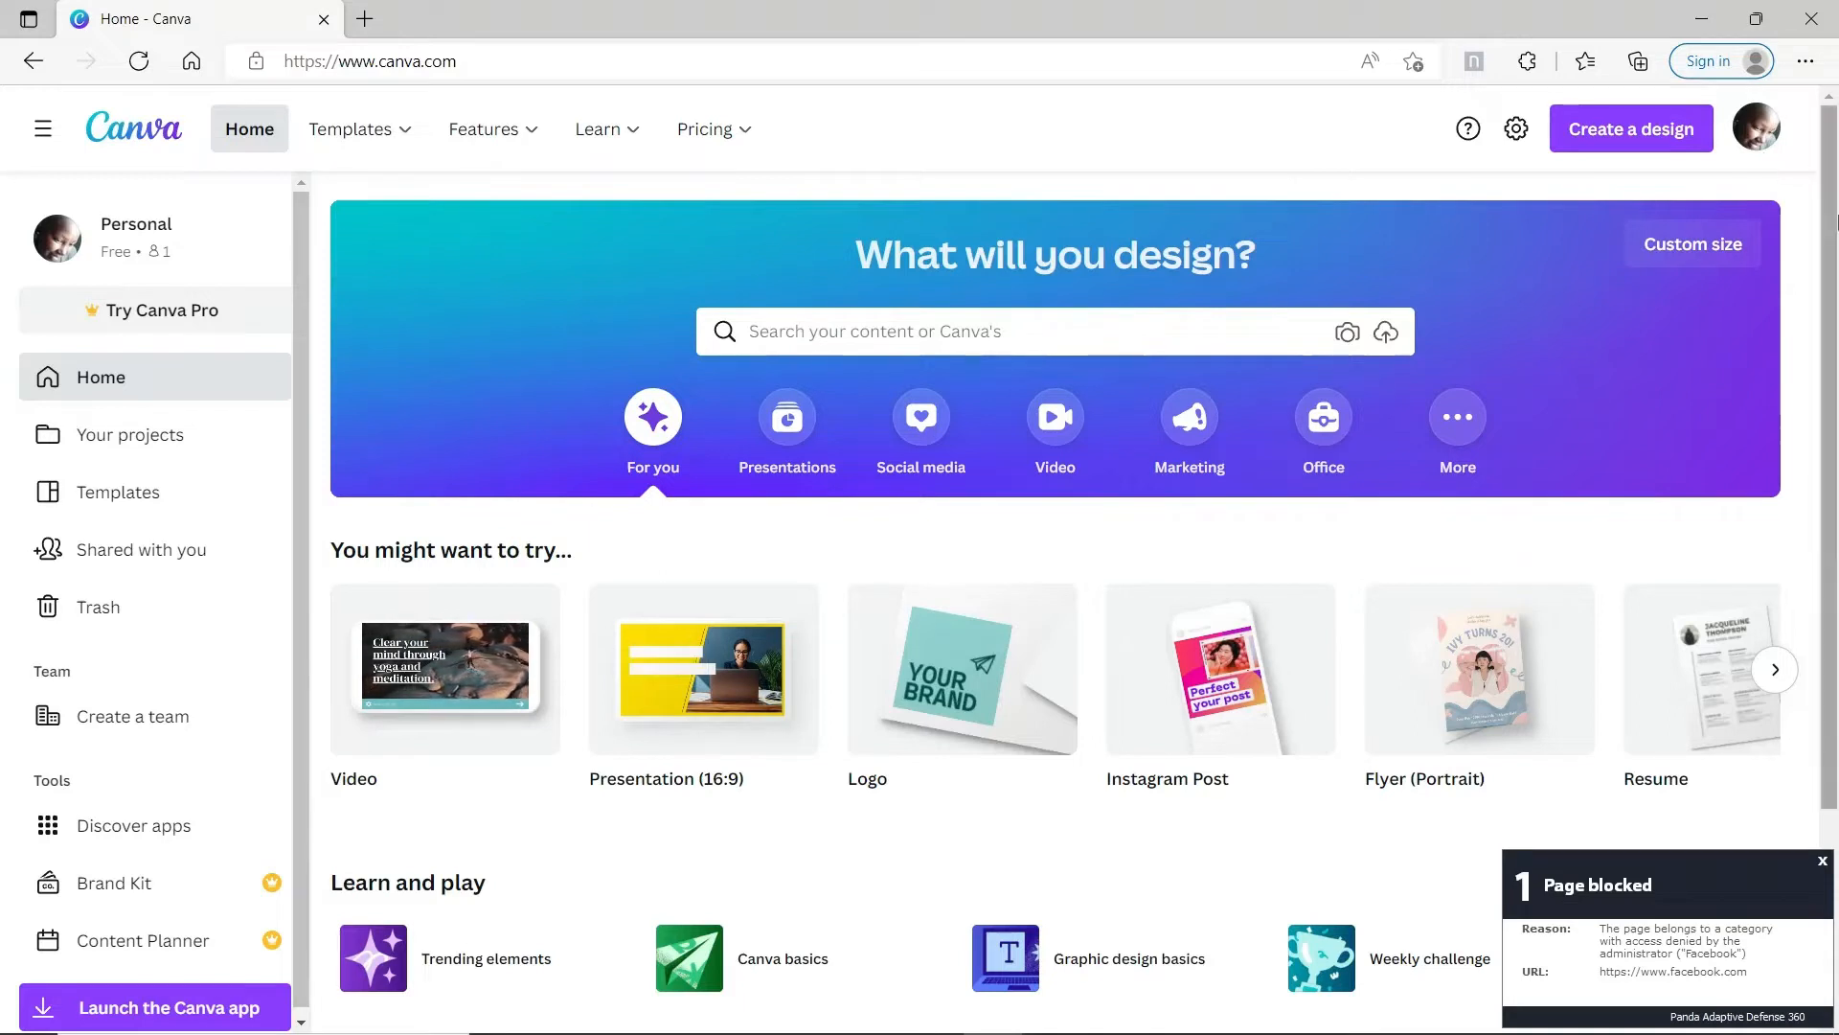
# Step: Search the templates for "tshirt" and create a blank T-Shirt design
pyautogui.click(798, 342)
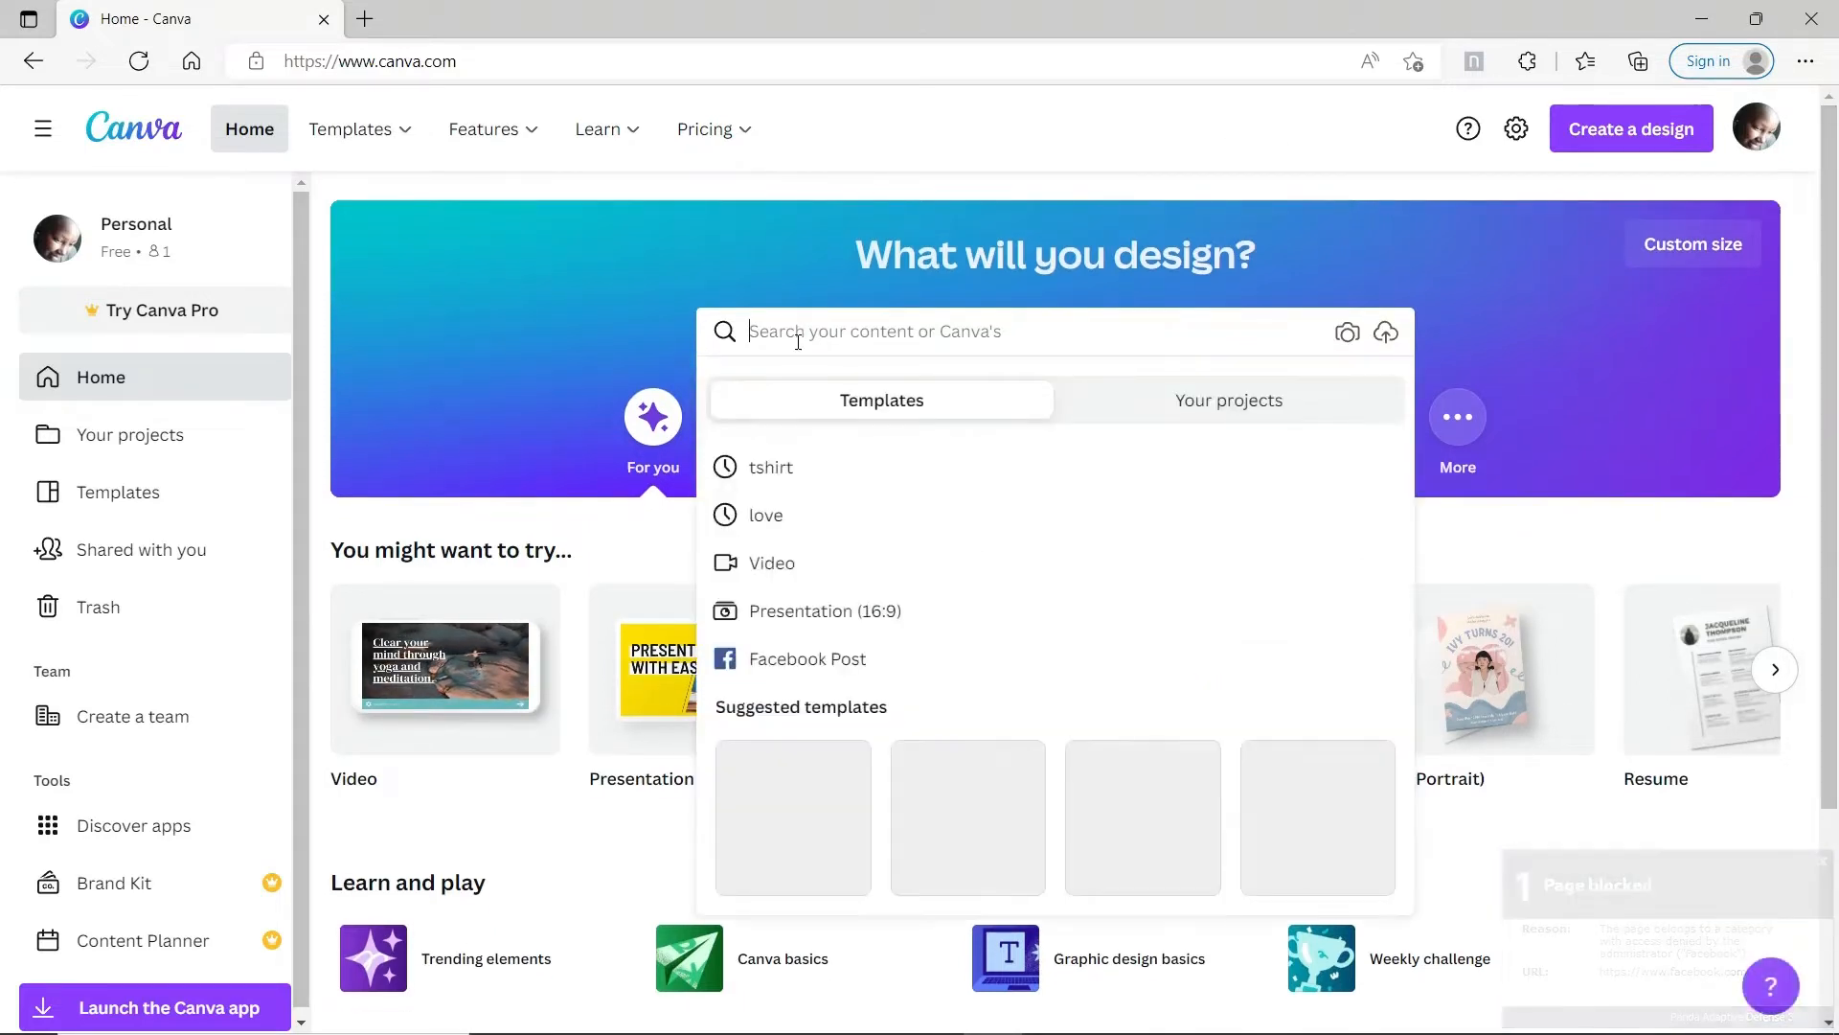
pyautogui.write('tsh')
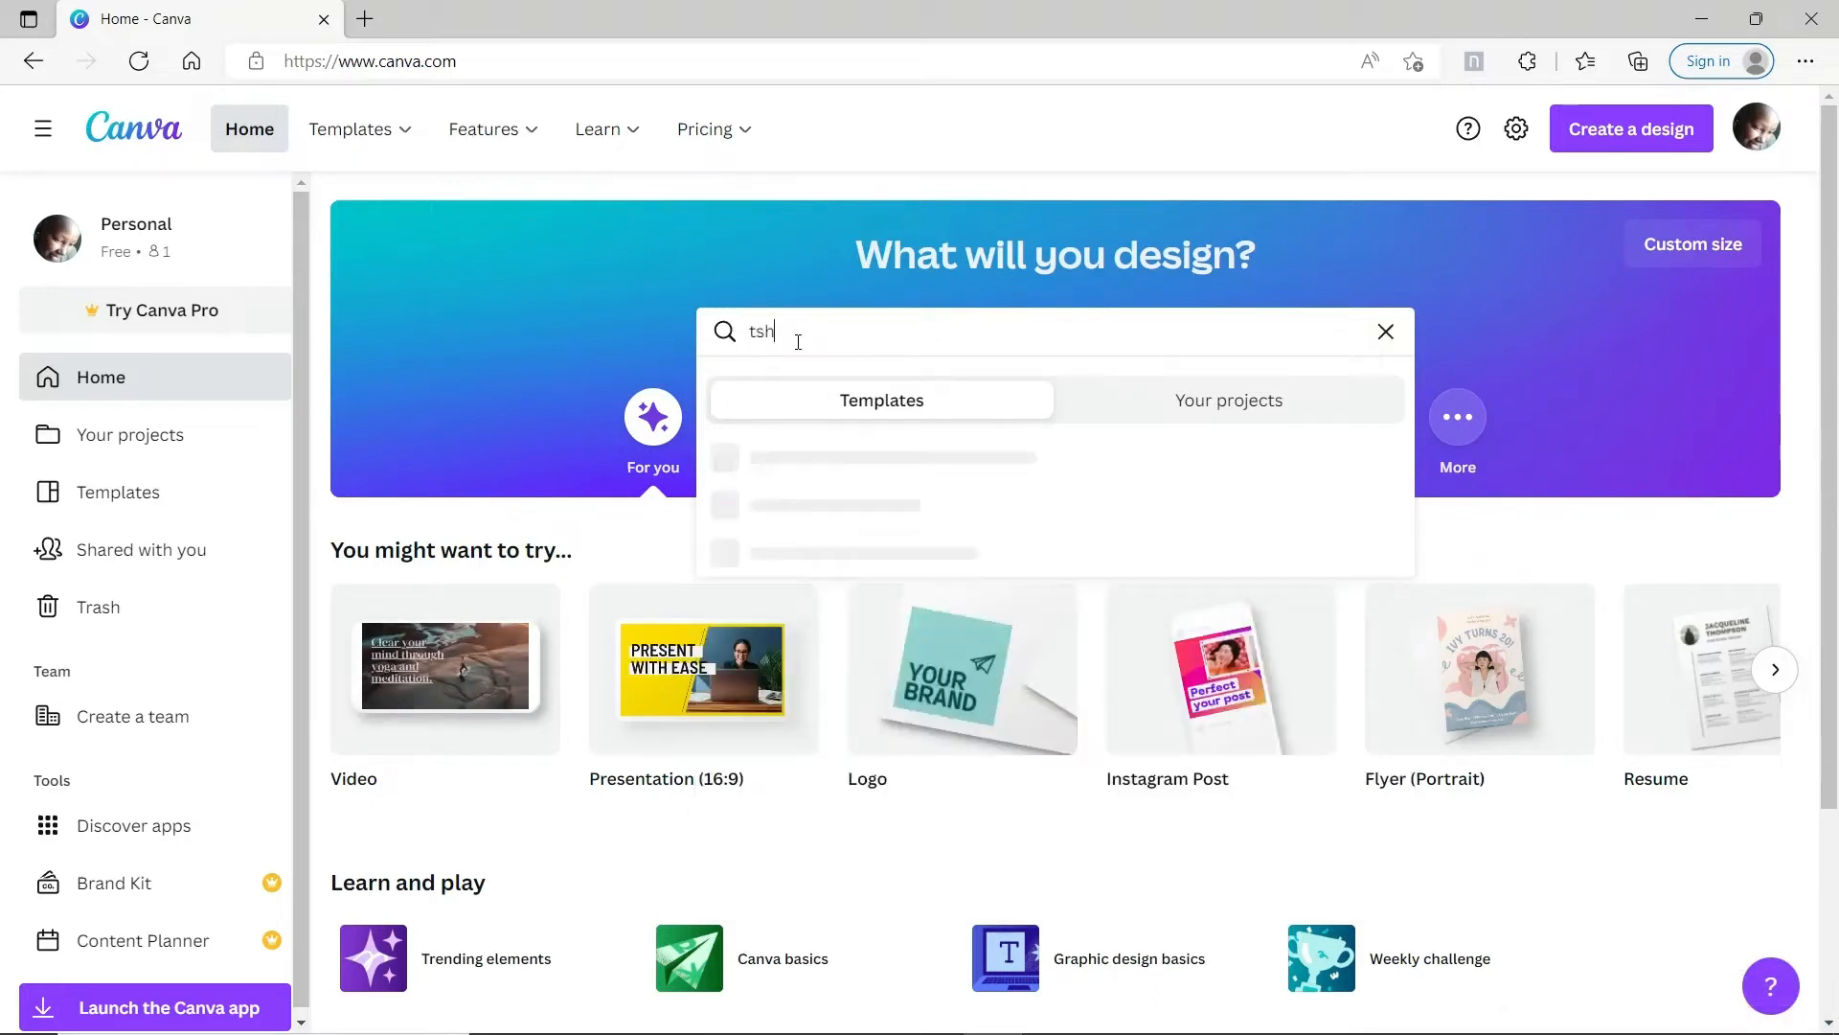
pyautogui.write('irt')
pyautogui.press('Return')
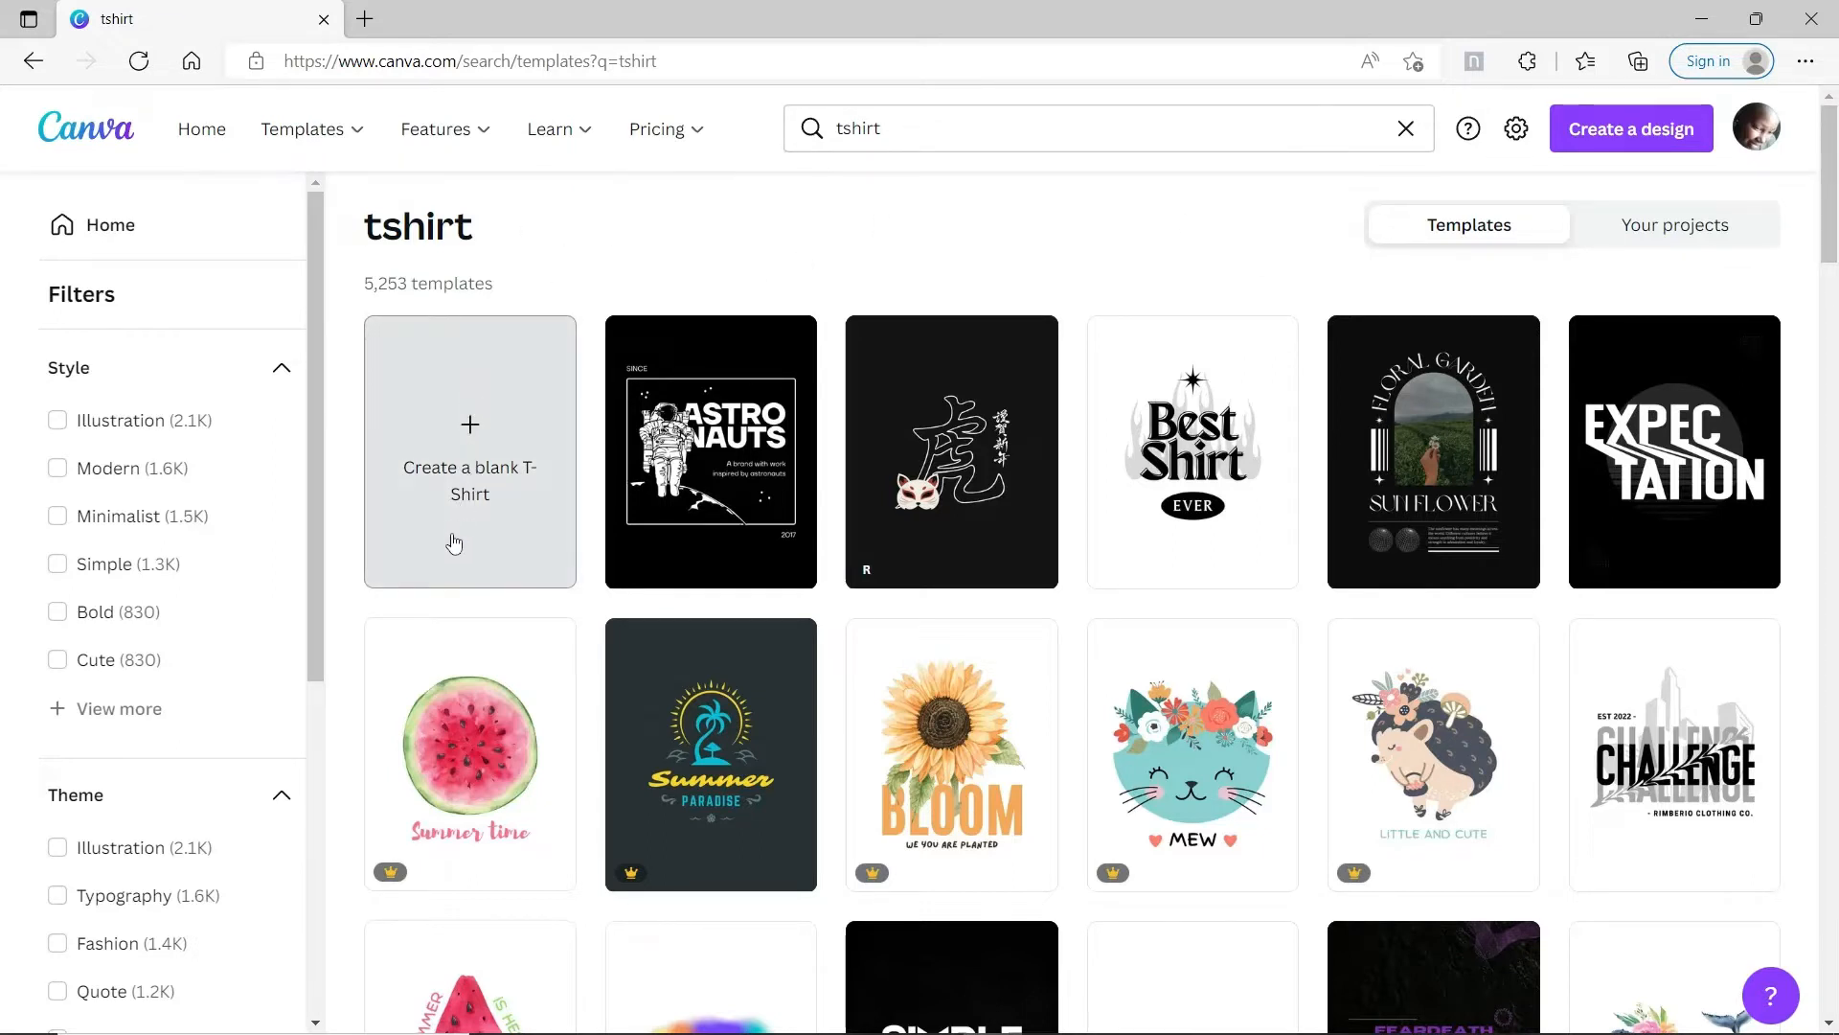
pyautogui.click(470, 445)
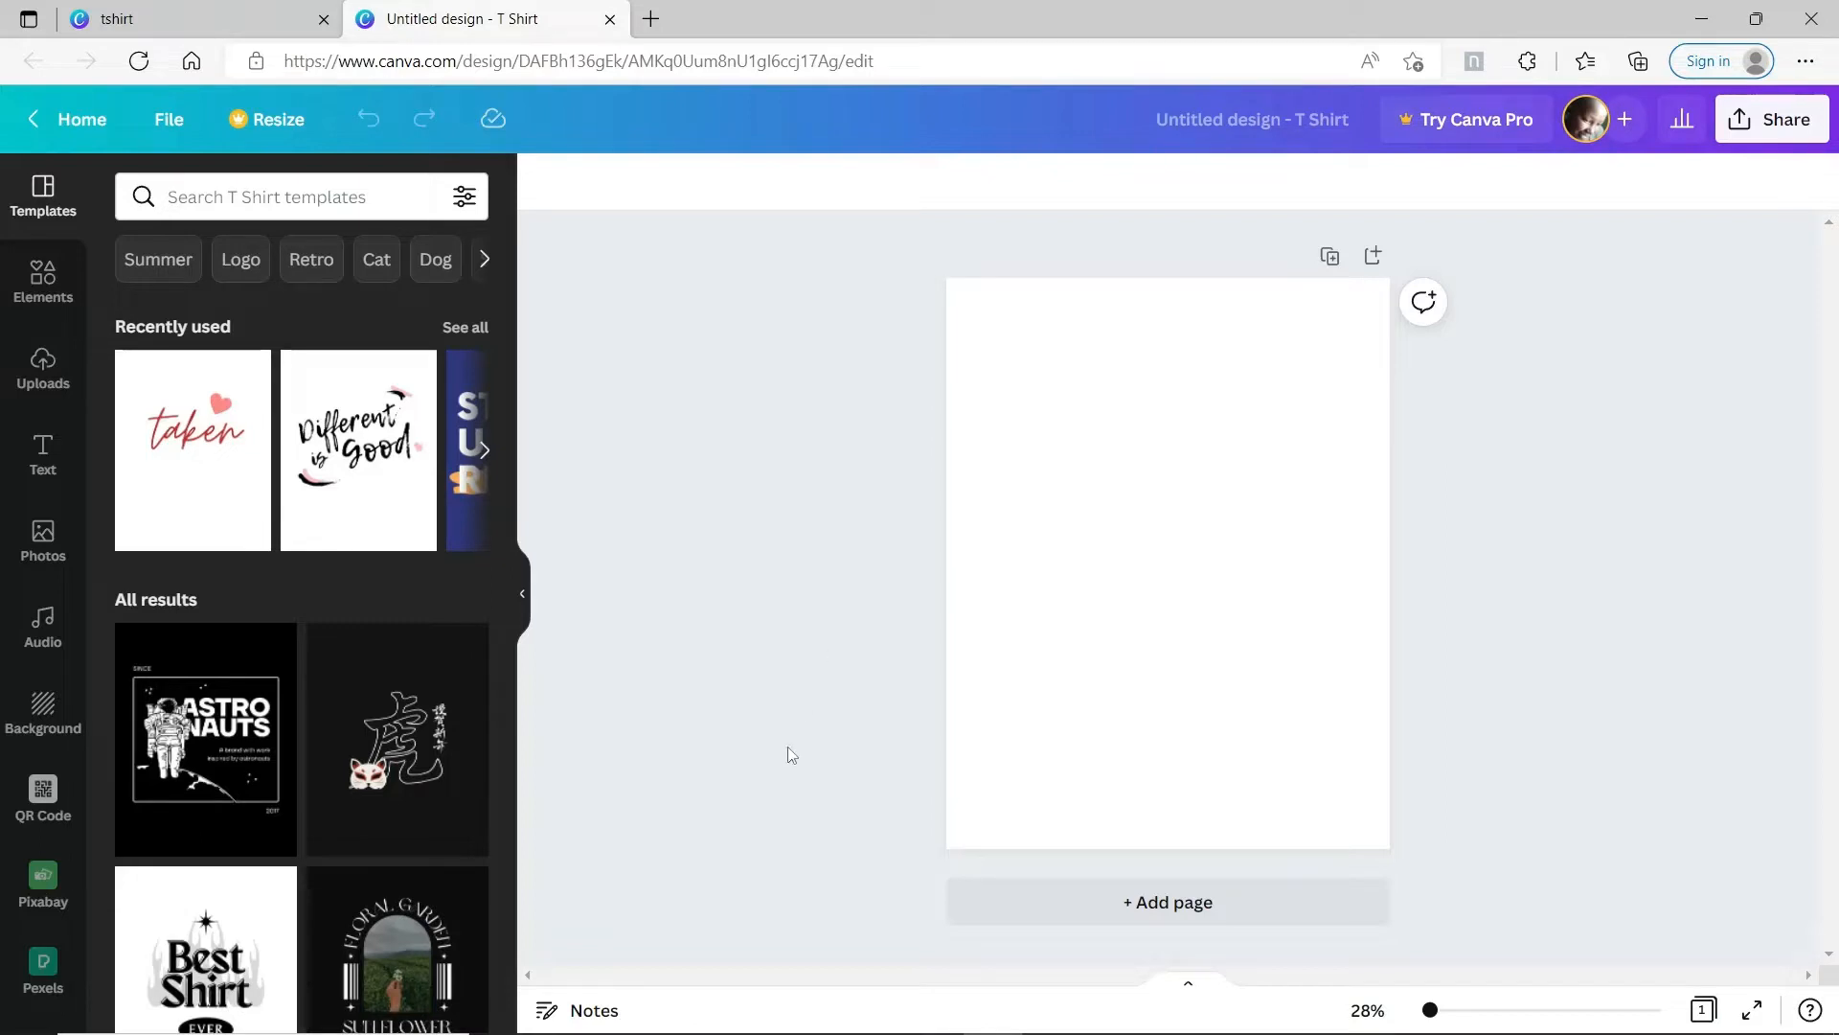
# Step: Upload the klipartz.com (5) image from the Documents folder and add it to the blank page
pyautogui.click(717, 1022)
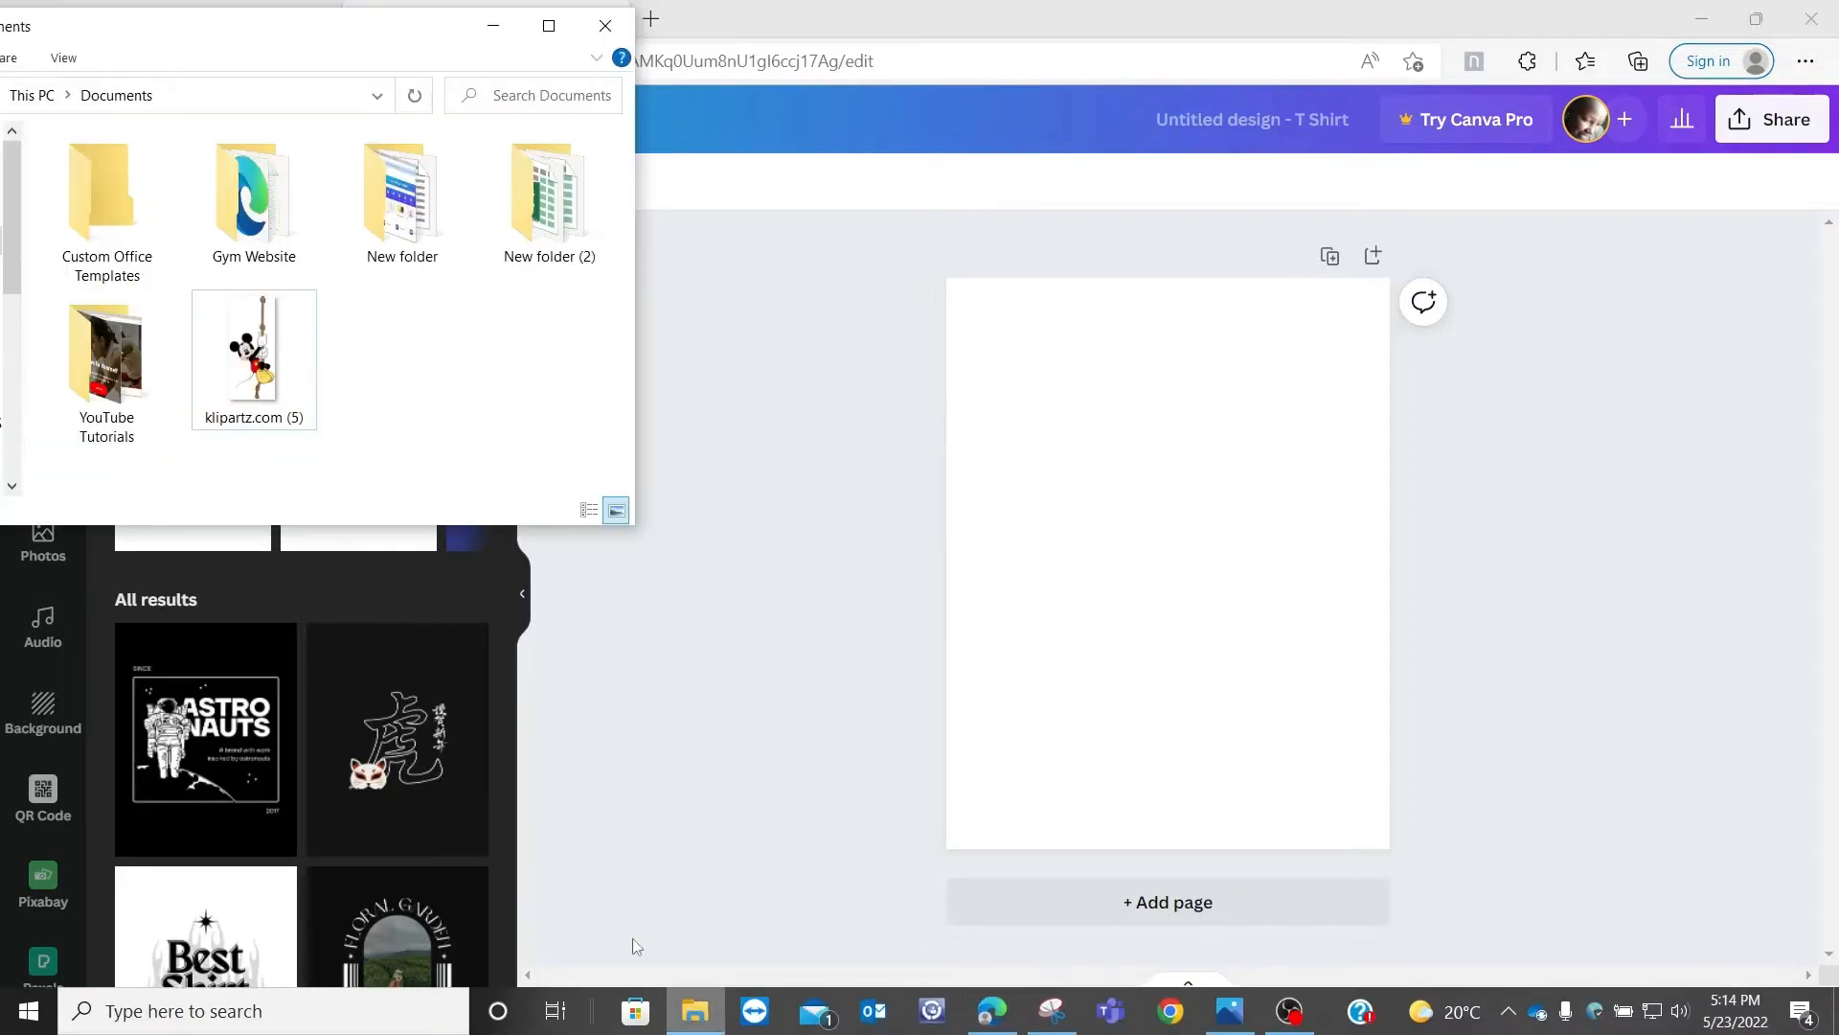
pyautogui.click(305, 387)
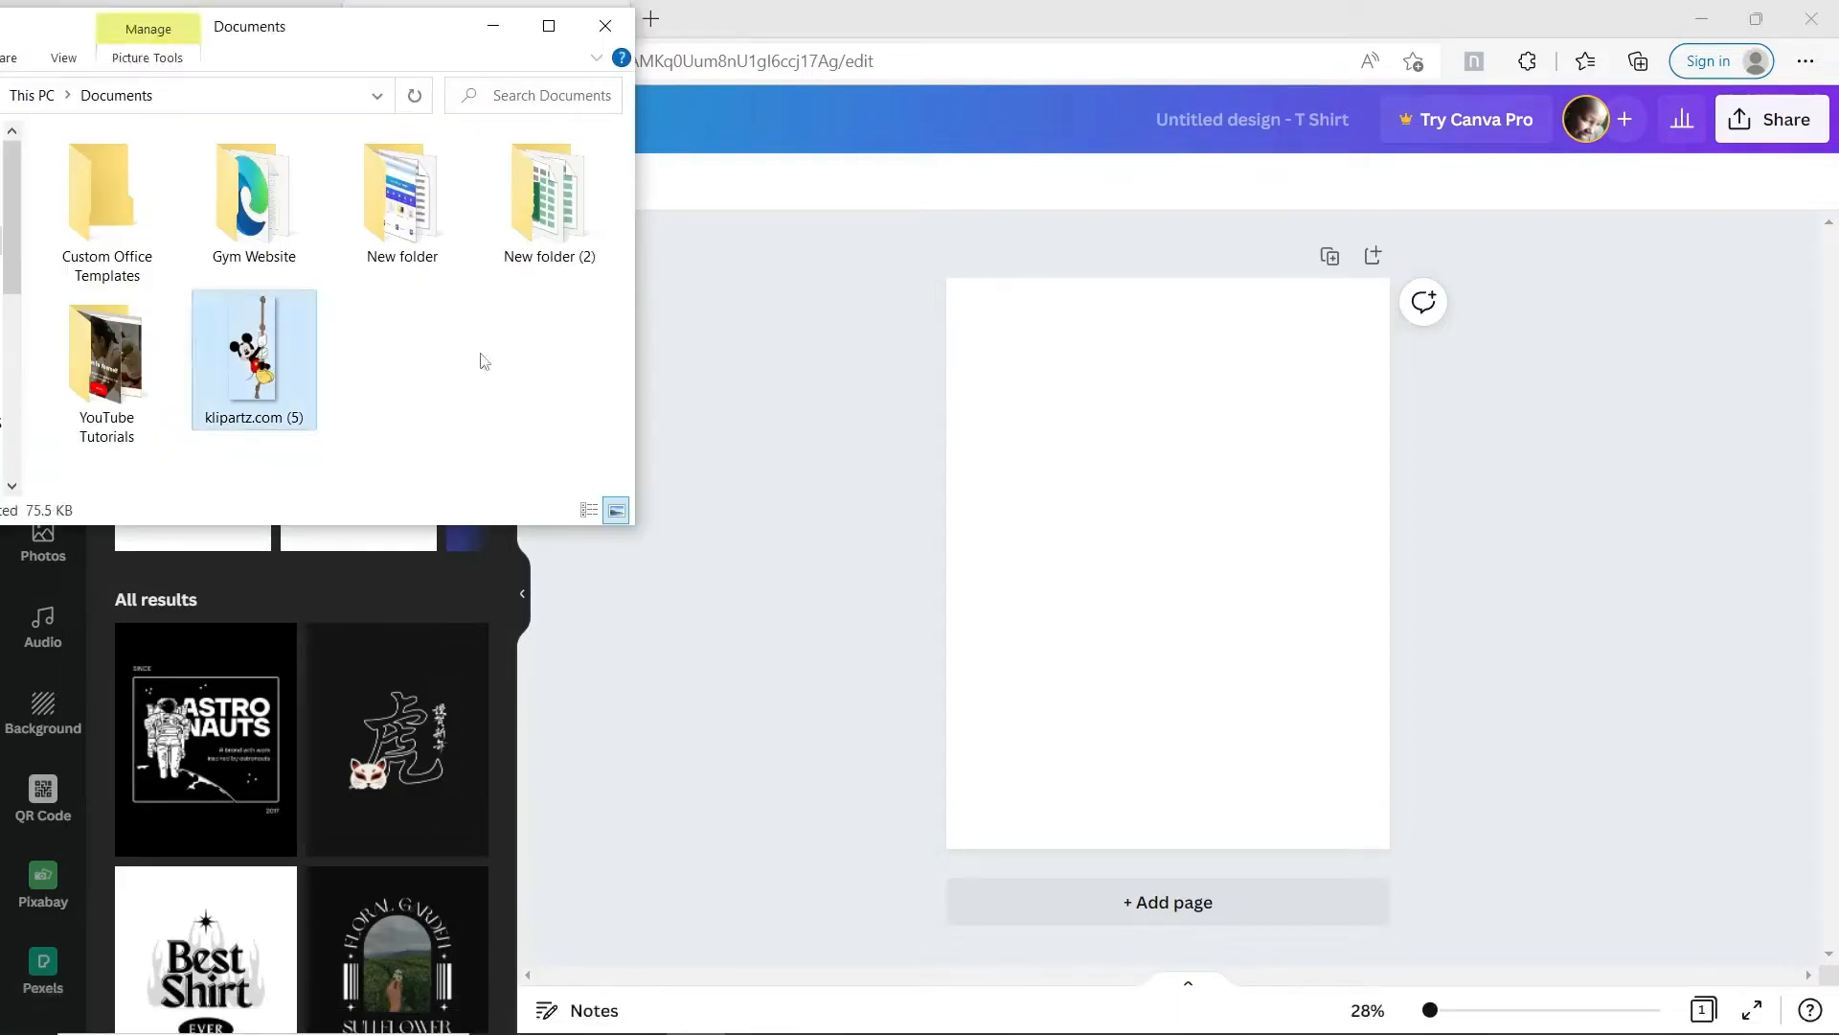
pyautogui.moveTo(265, 361); pyautogui.dragTo(324, 698)
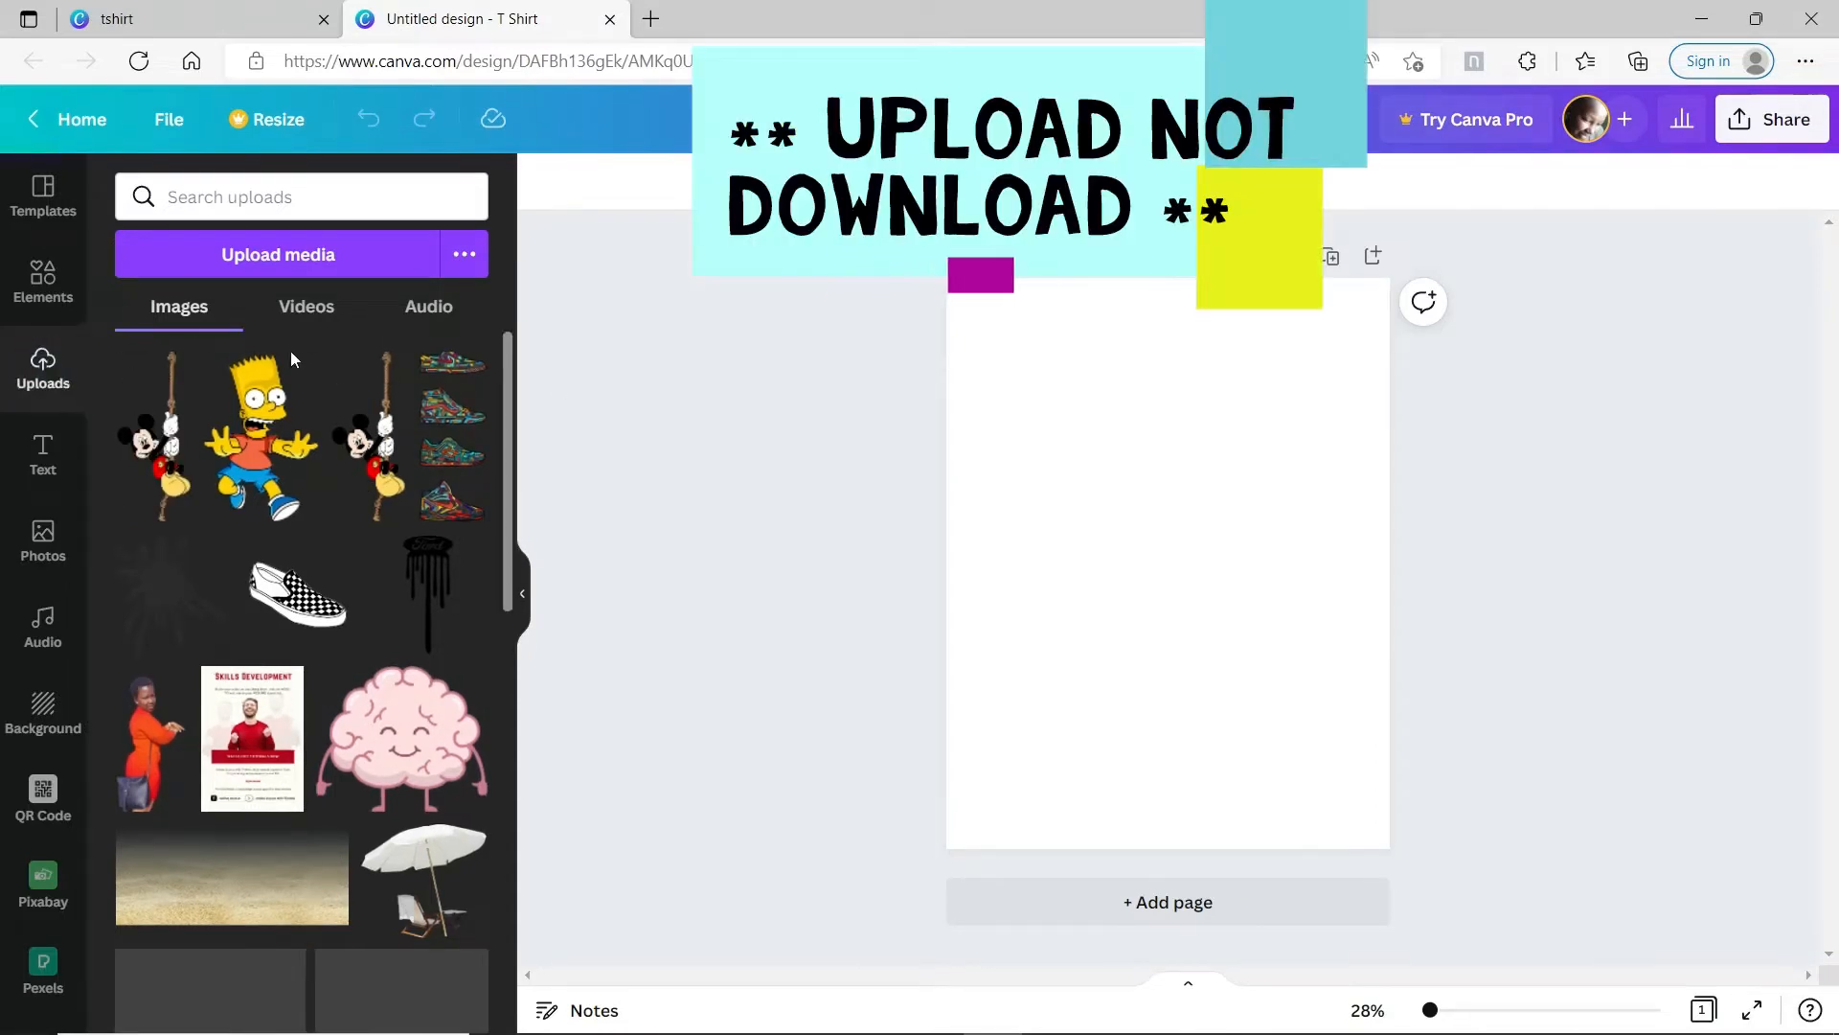
pyautogui.click(154, 469)
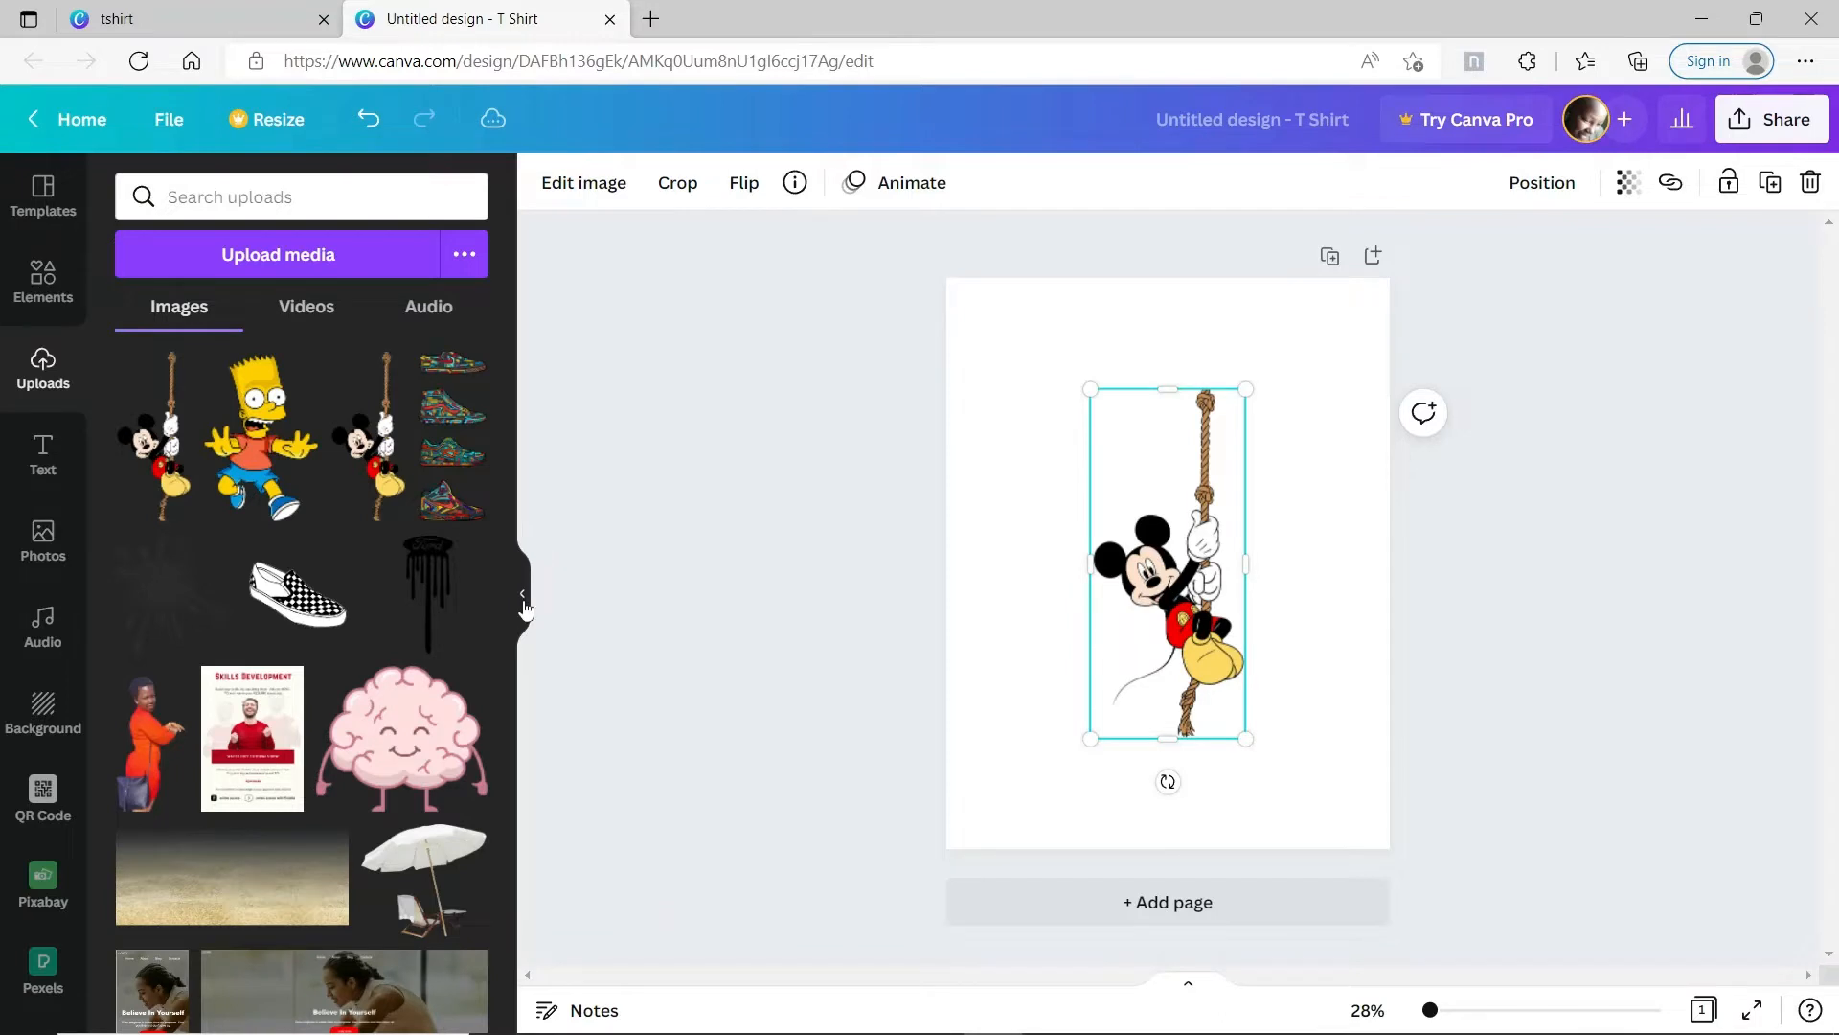
# Step: Enlarge the Mickey image slightly, rotate it clockwise so the rope runs diagonally, and move it to the page's lower-left area
pyautogui.click(524, 601)
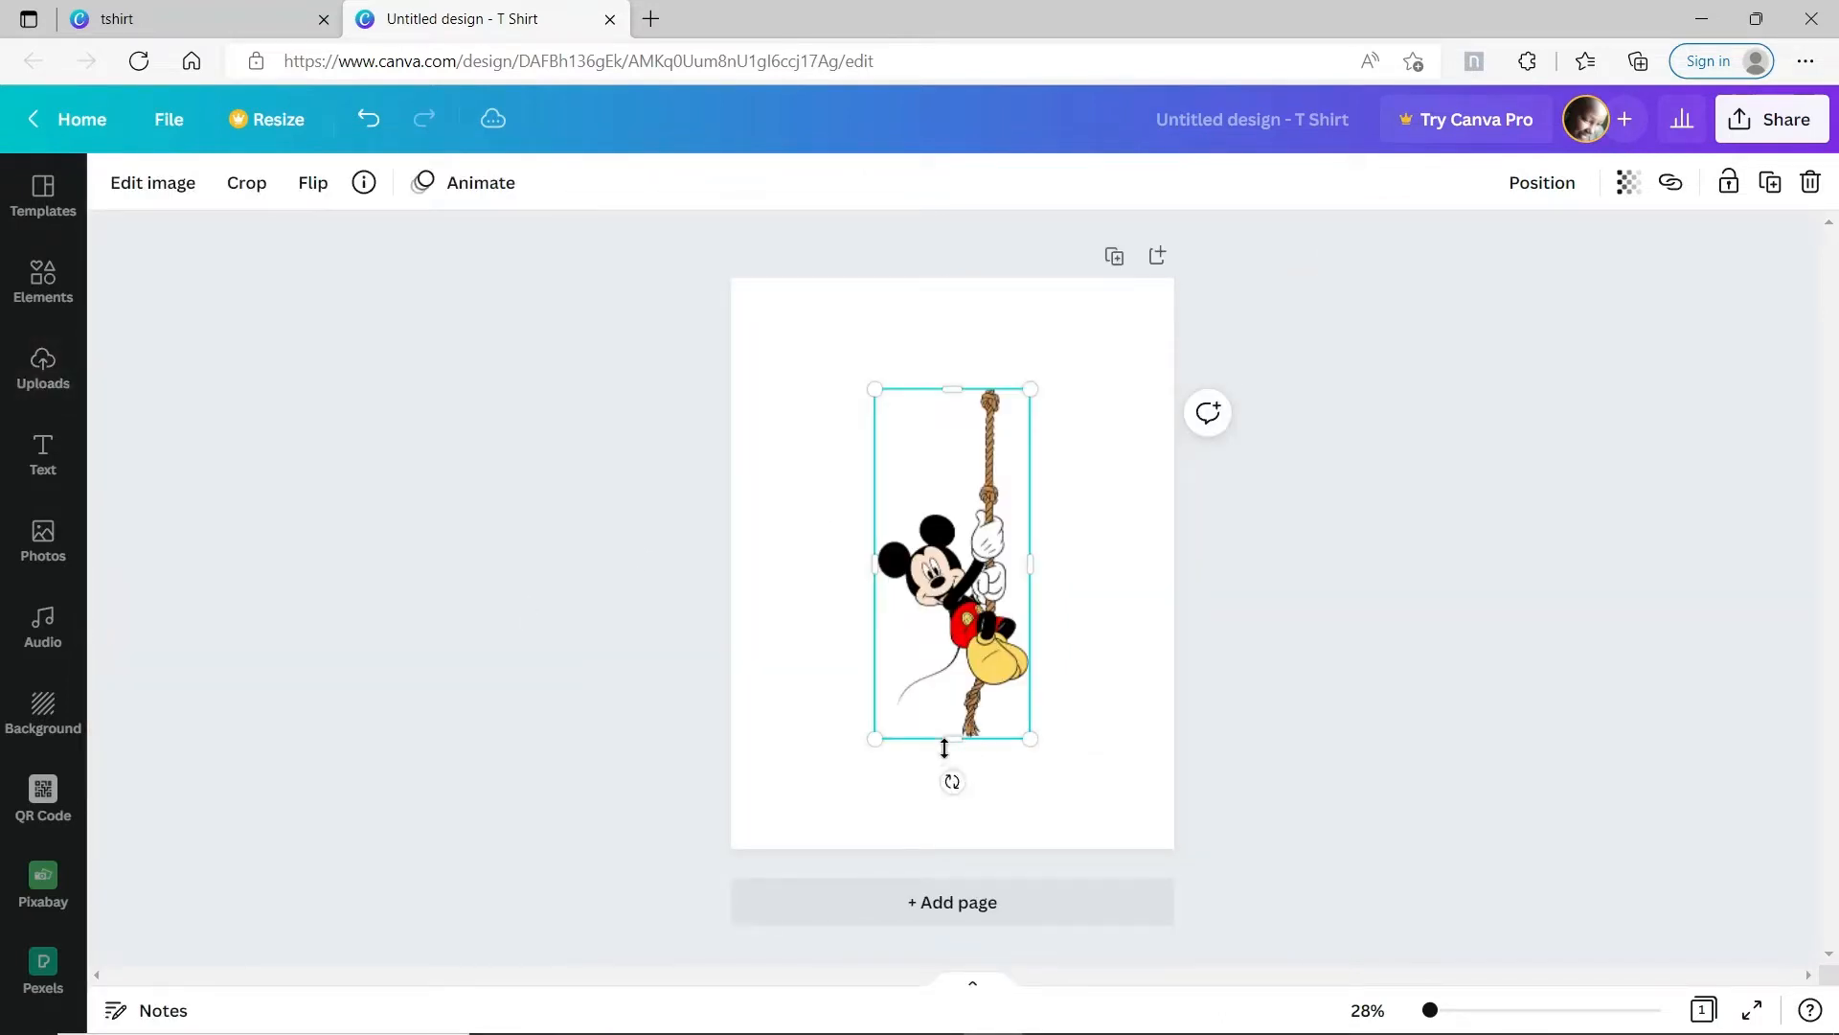
pyautogui.moveTo(1027, 740); pyautogui.dragTo(1085, 774)
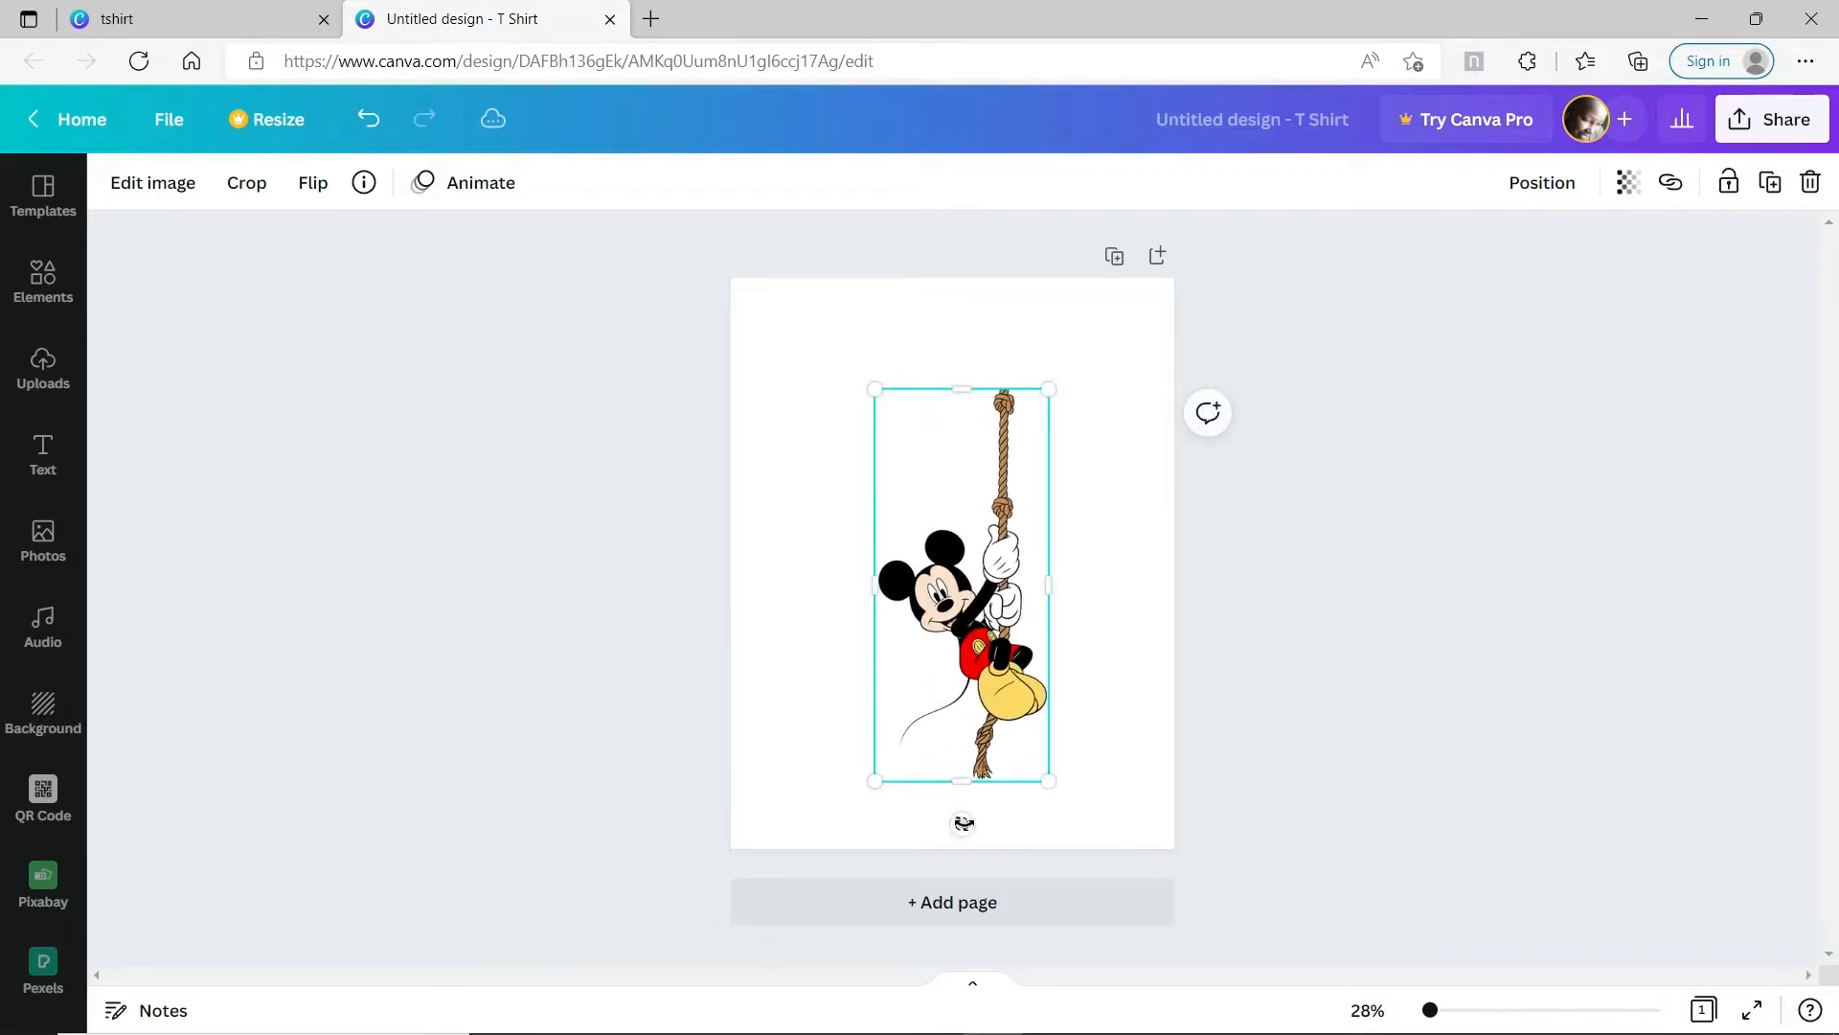
pyautogui.moveTo(961, 823); pyautogui.dragTo(810, 771)
pyautogui.moveTo(948, 613); pyautogui.dragTo(808, 656)
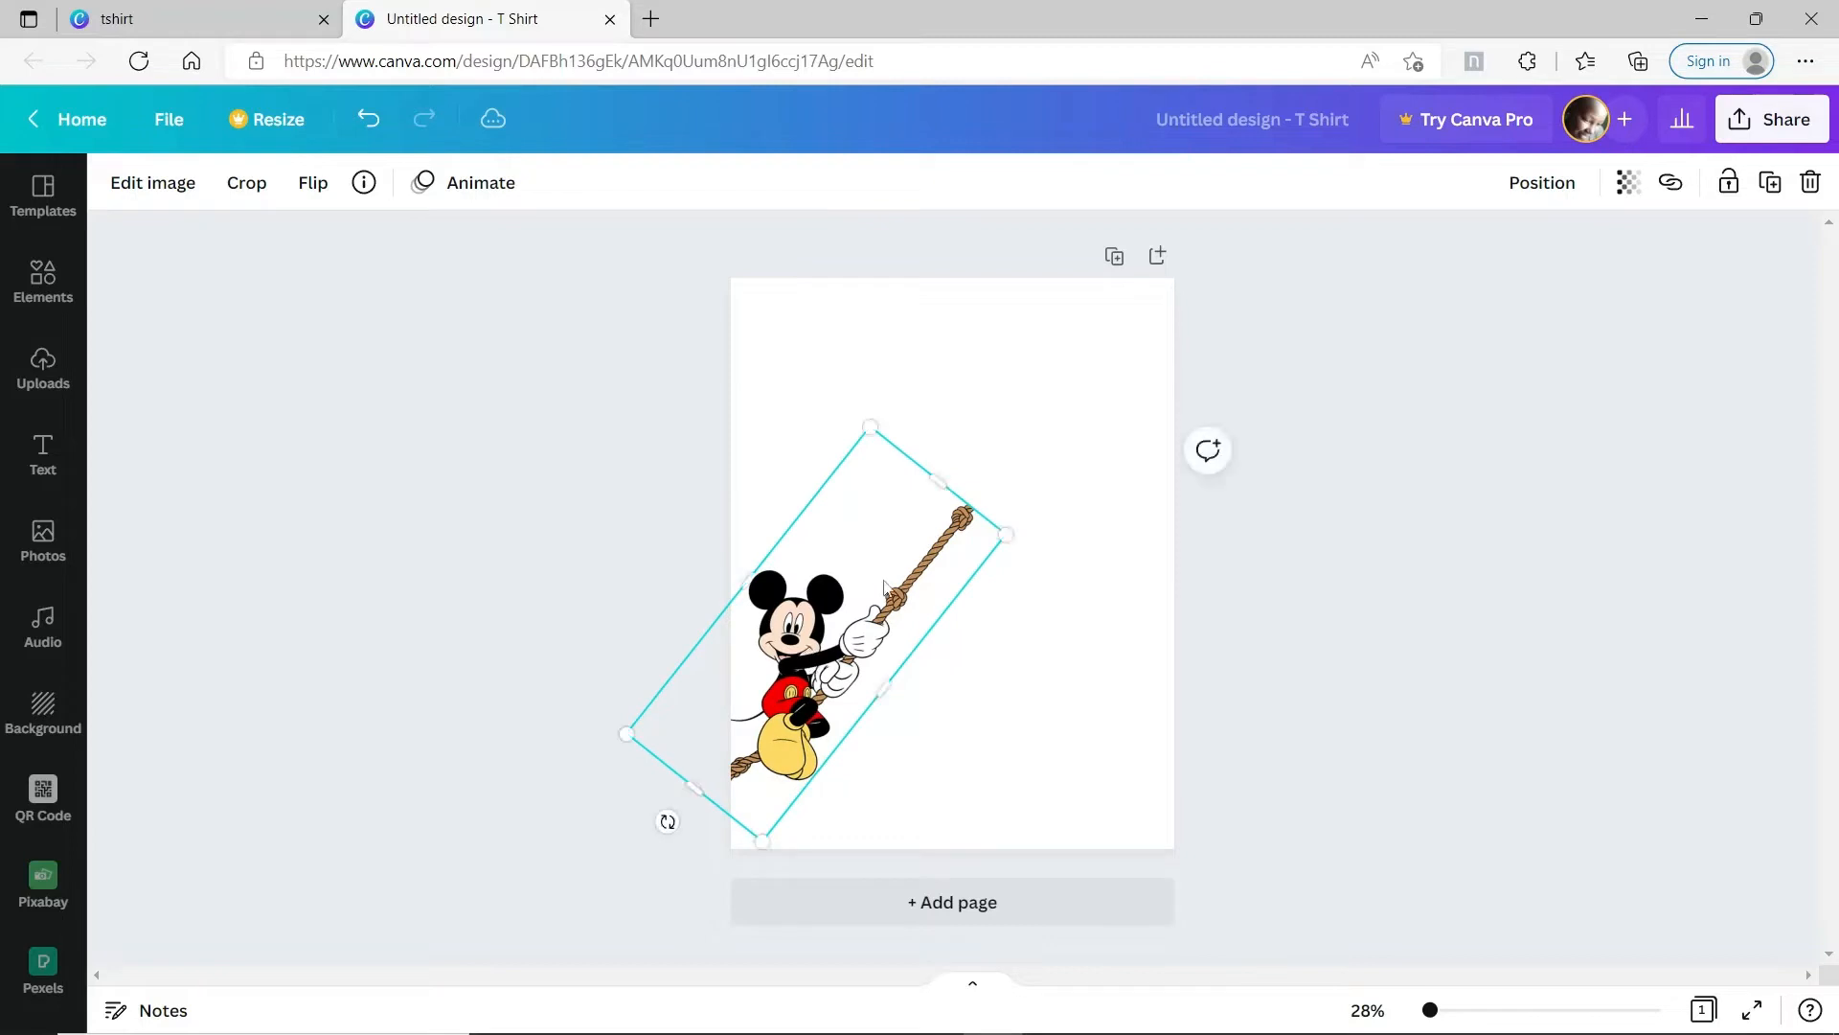
# Step: Enlarge the Mickey image across the page, crop the frayed lower rope end, and shift the image to the left page edge
pyautogui.moveTo(1006, 537); pyautogui.dragTo(1207, 518)
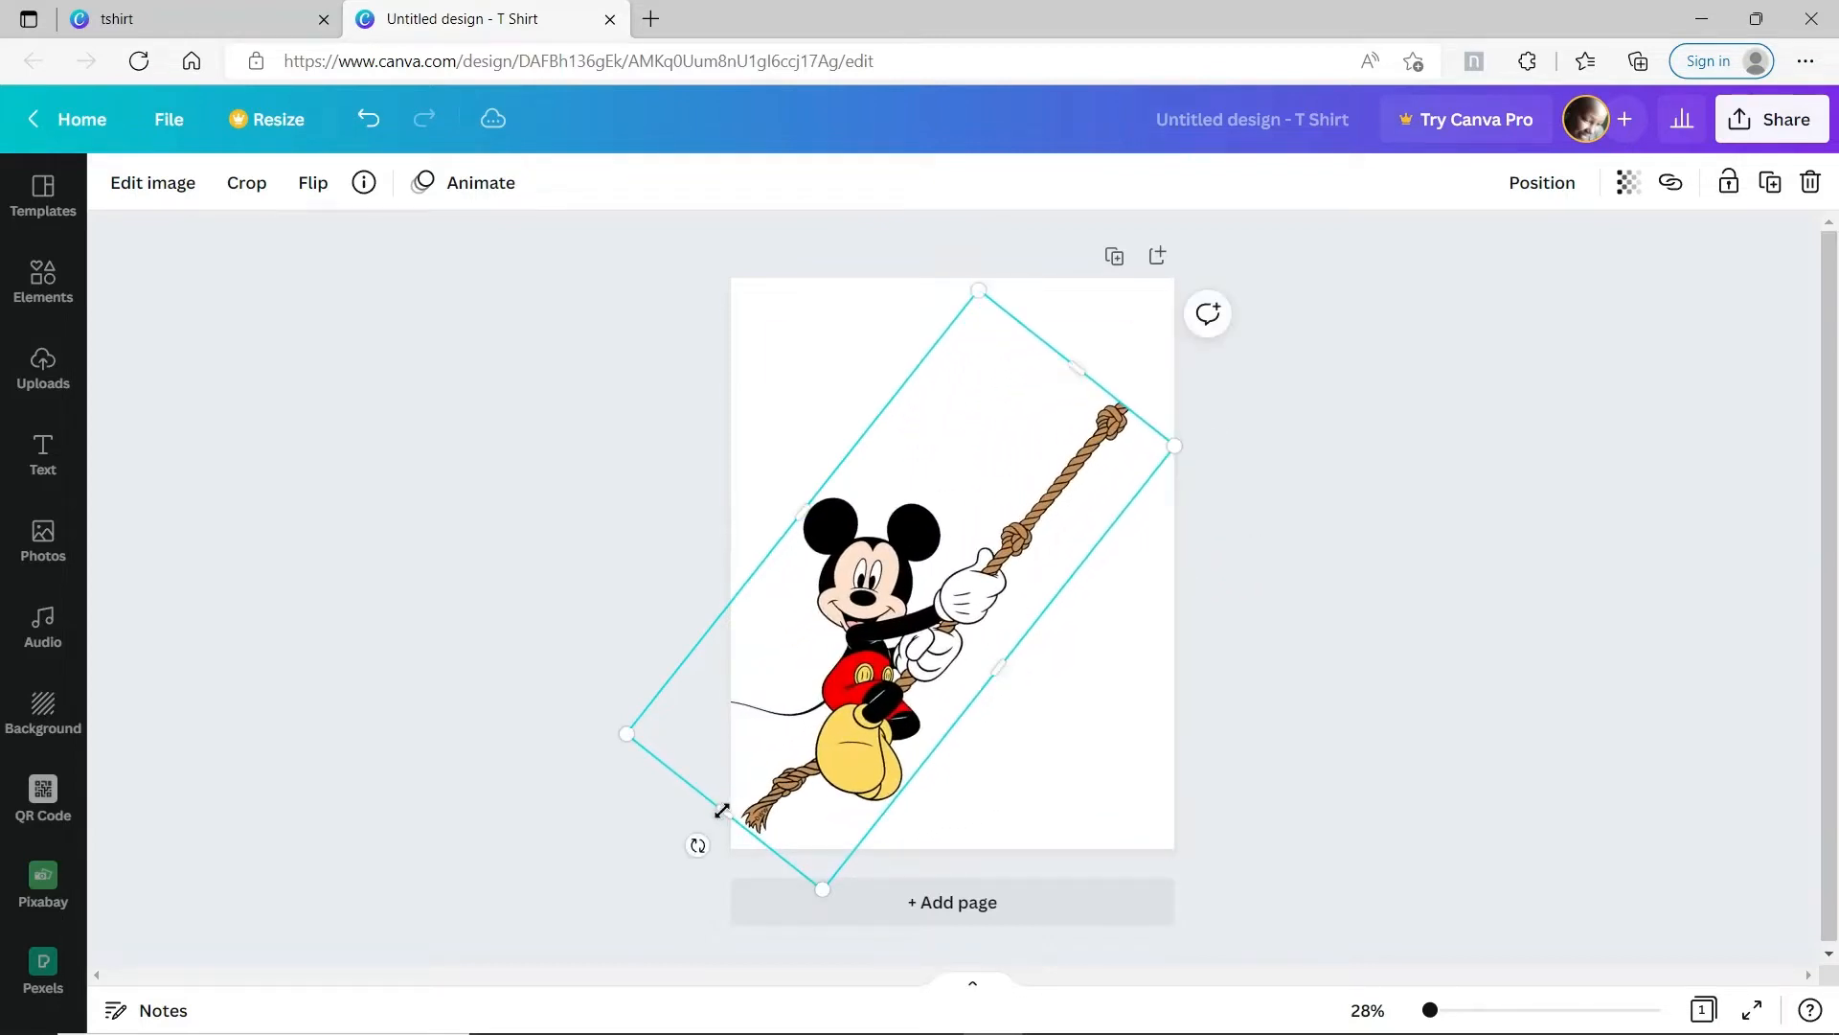
pyautogui.moveTo(726, 805); pyautogui.dragTo(753, 782)
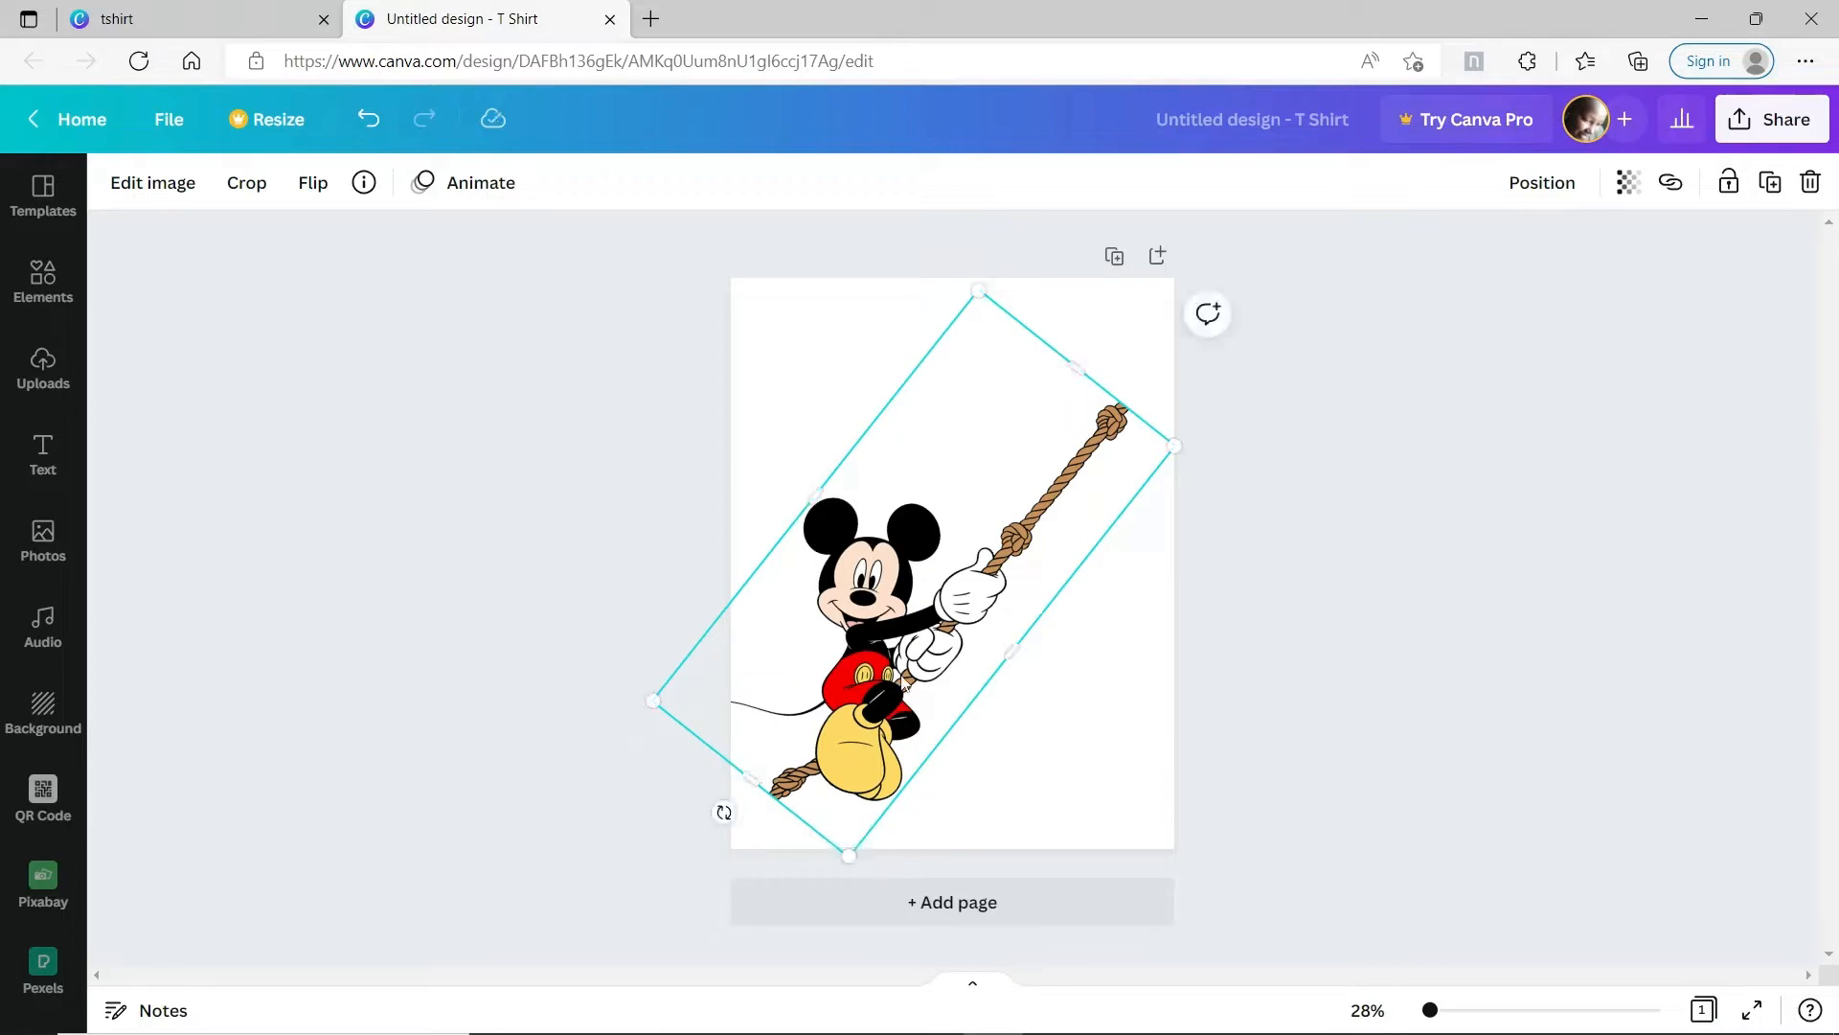
pyautogui.moveTo(894, 675); pyautogui.dragTo(849, 669)
pyautogui.click(1022, 741)
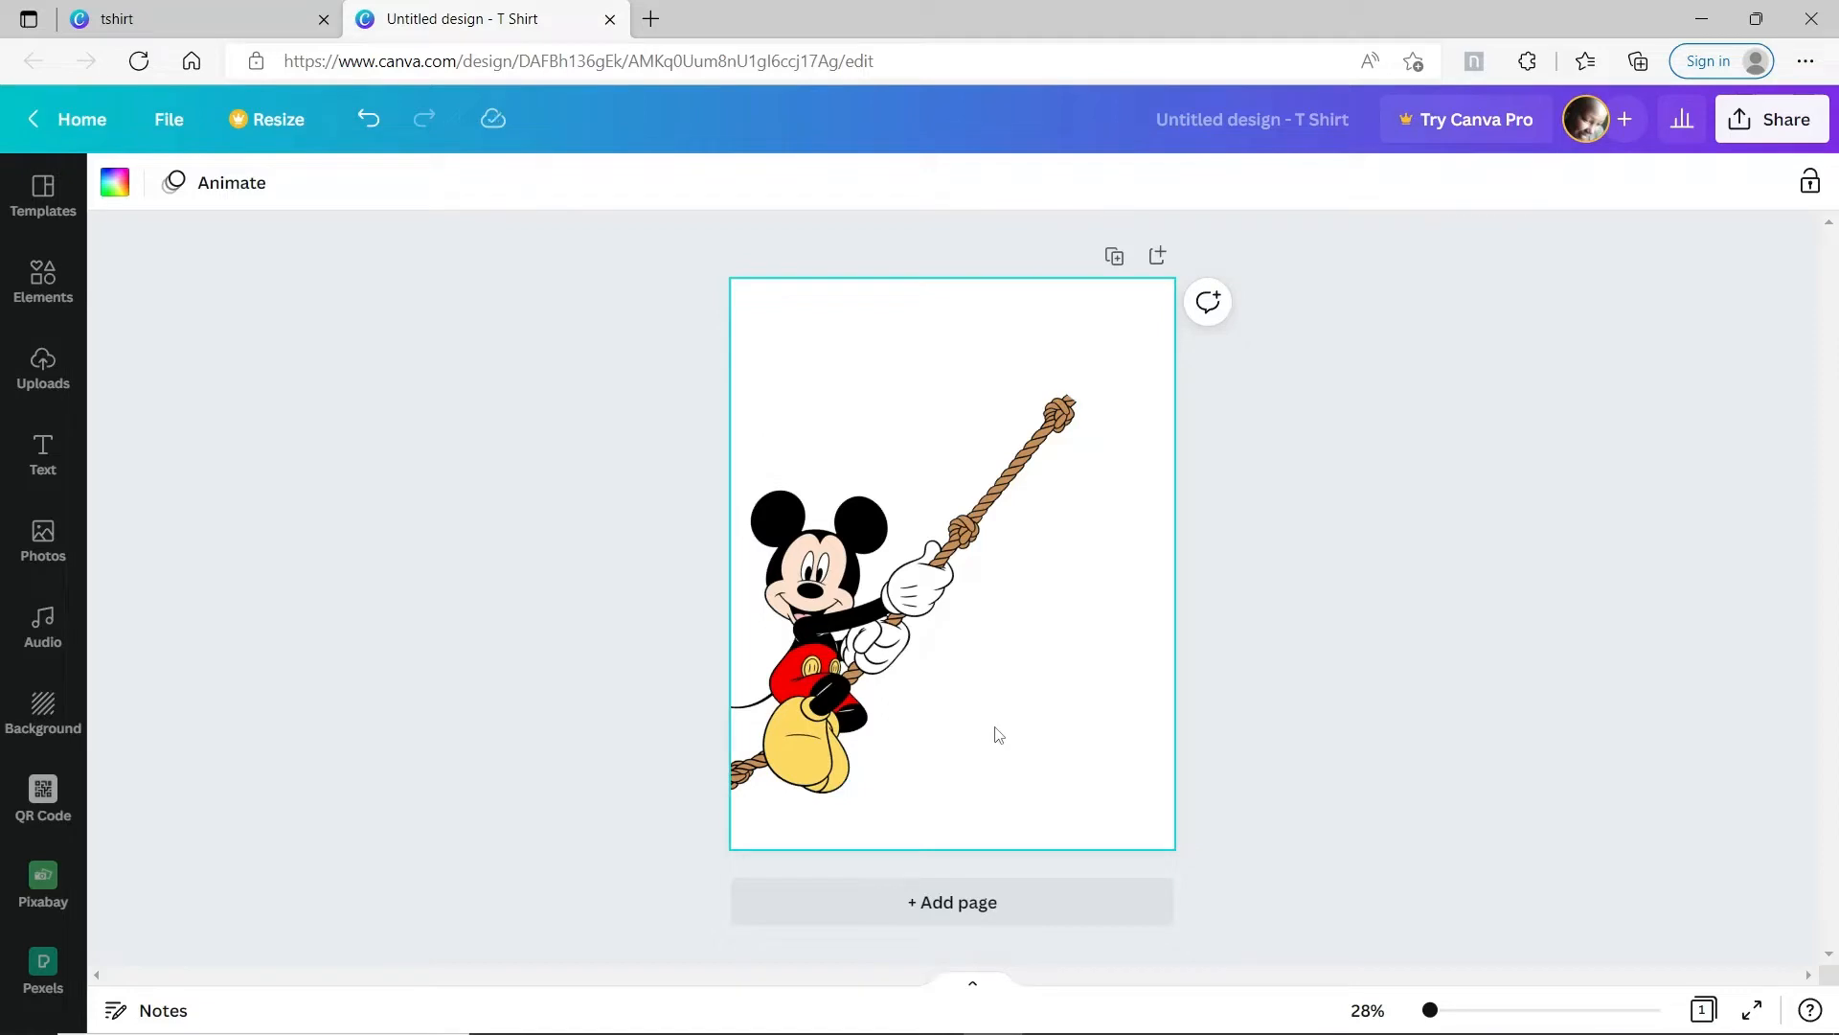
# Step: Enlarge and reposition the Mickey image so its rope reaches from the lower-left page edge to the right edge
pyautogui.click(1018, 448)
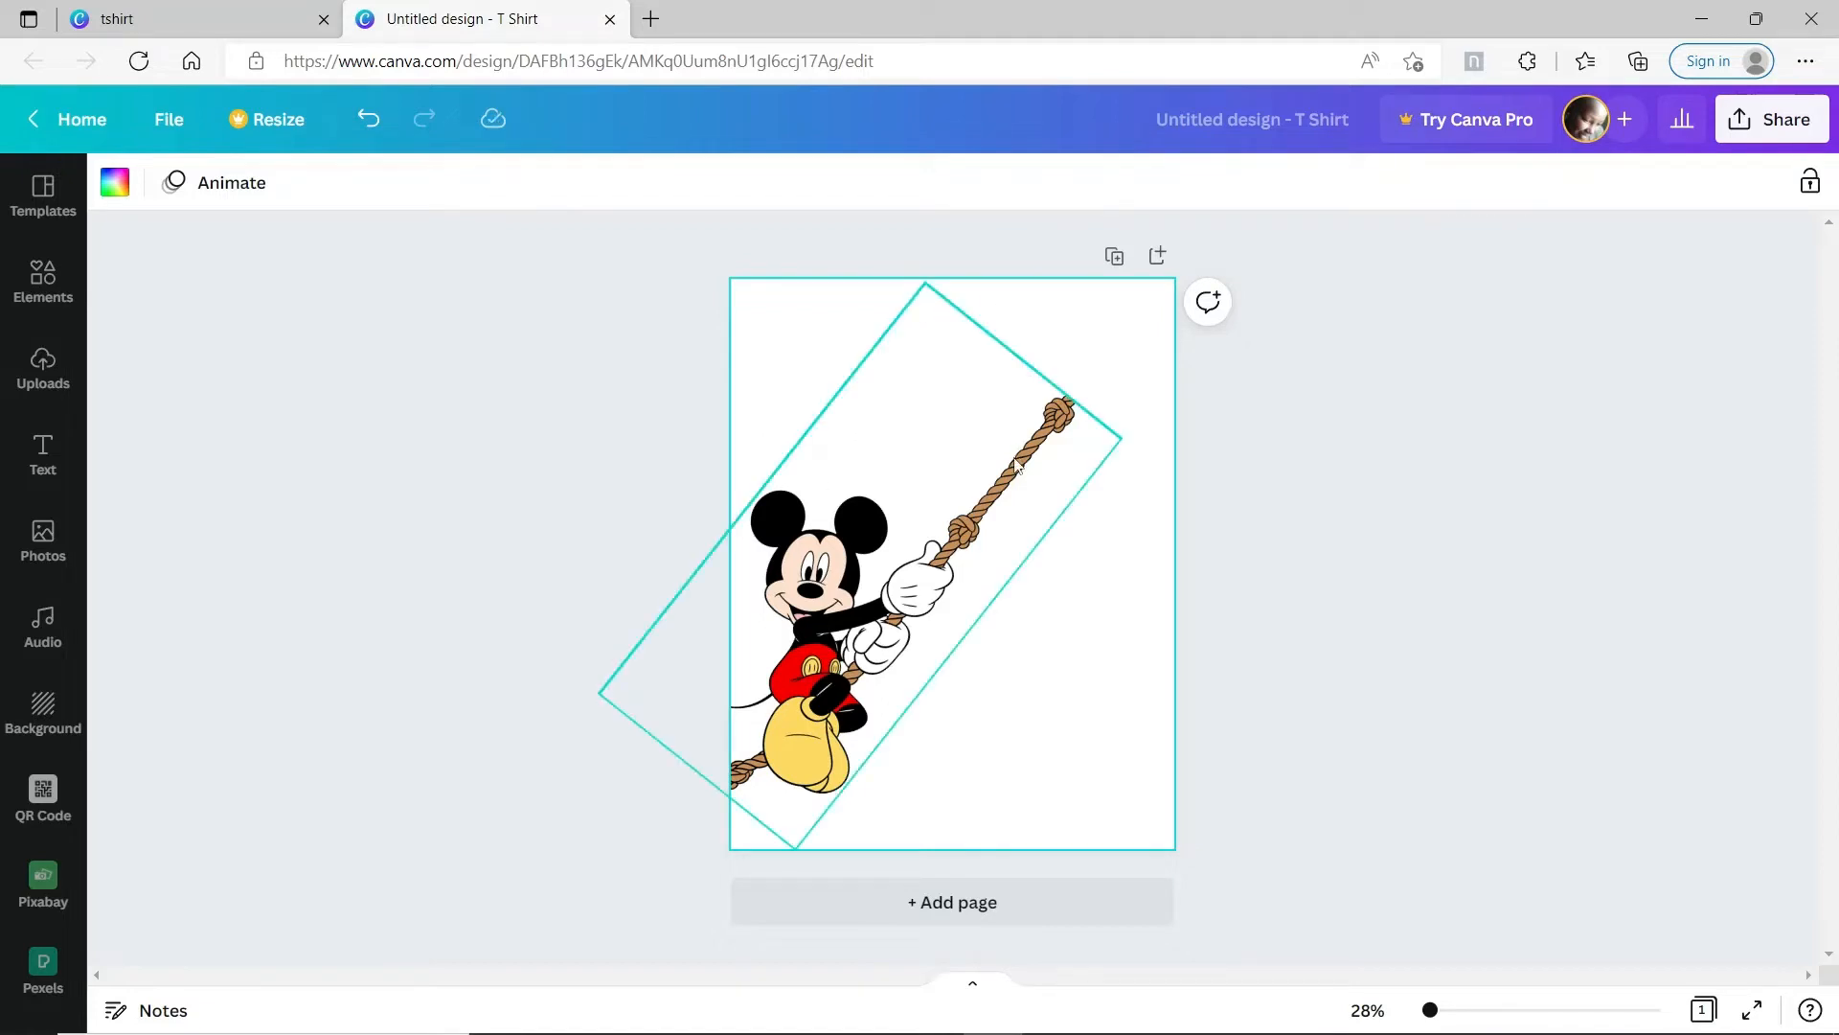
pyautogui.click(1098, 637)
pyautogui.click(1118, 449)
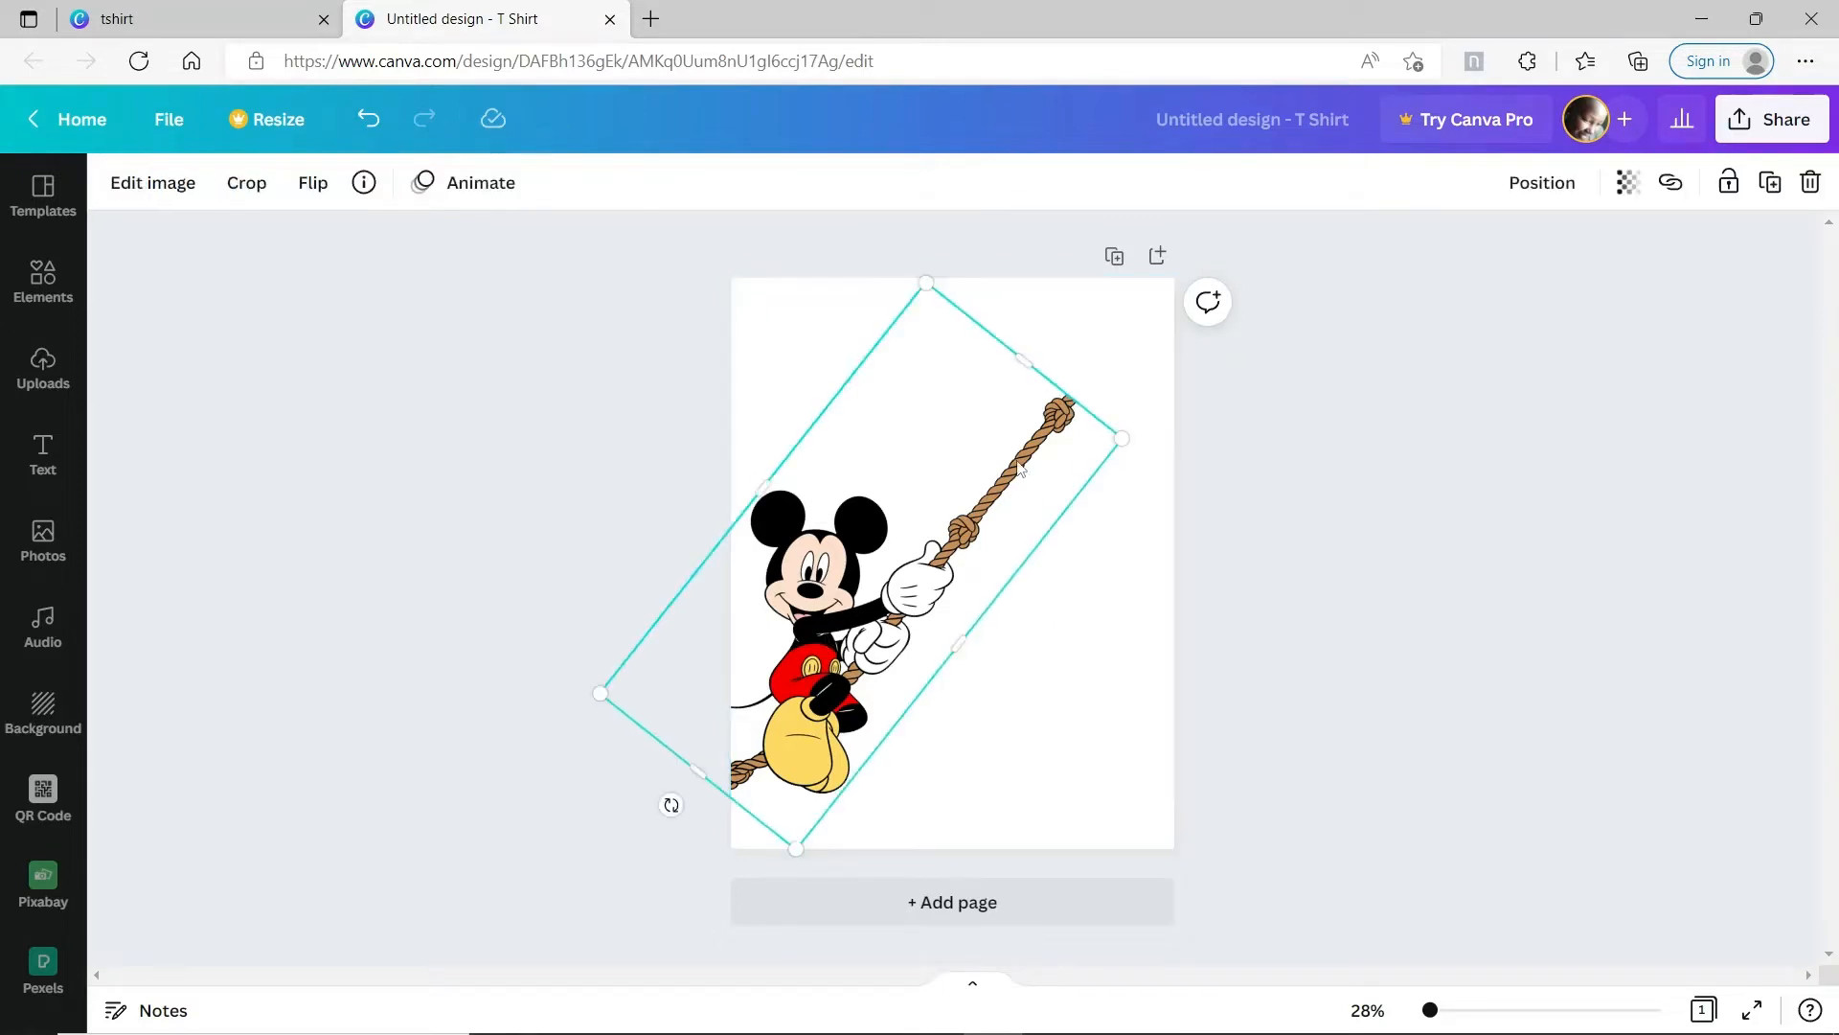
pyautogui.moveTo(1131, 439); pyautogui.dragTo(1277, 443)
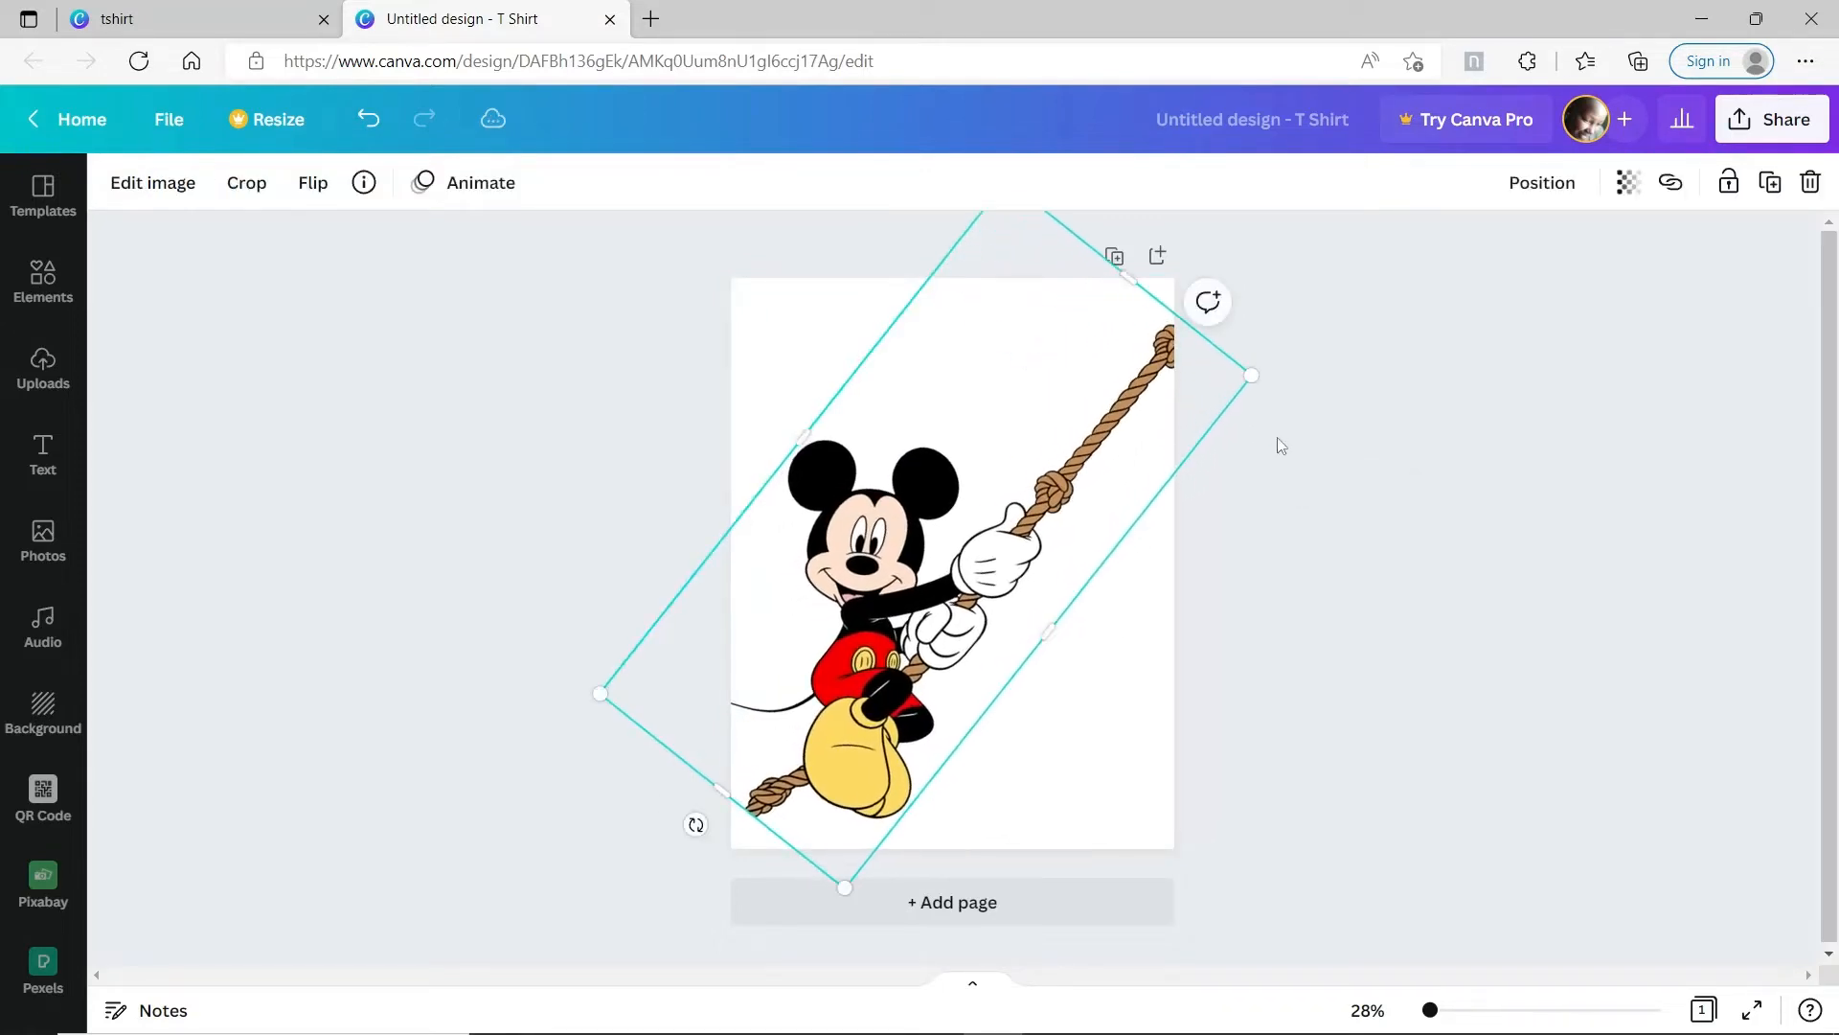
pyautogui.moveTo(963, 565); pyautogui.dragTo(936, 566)
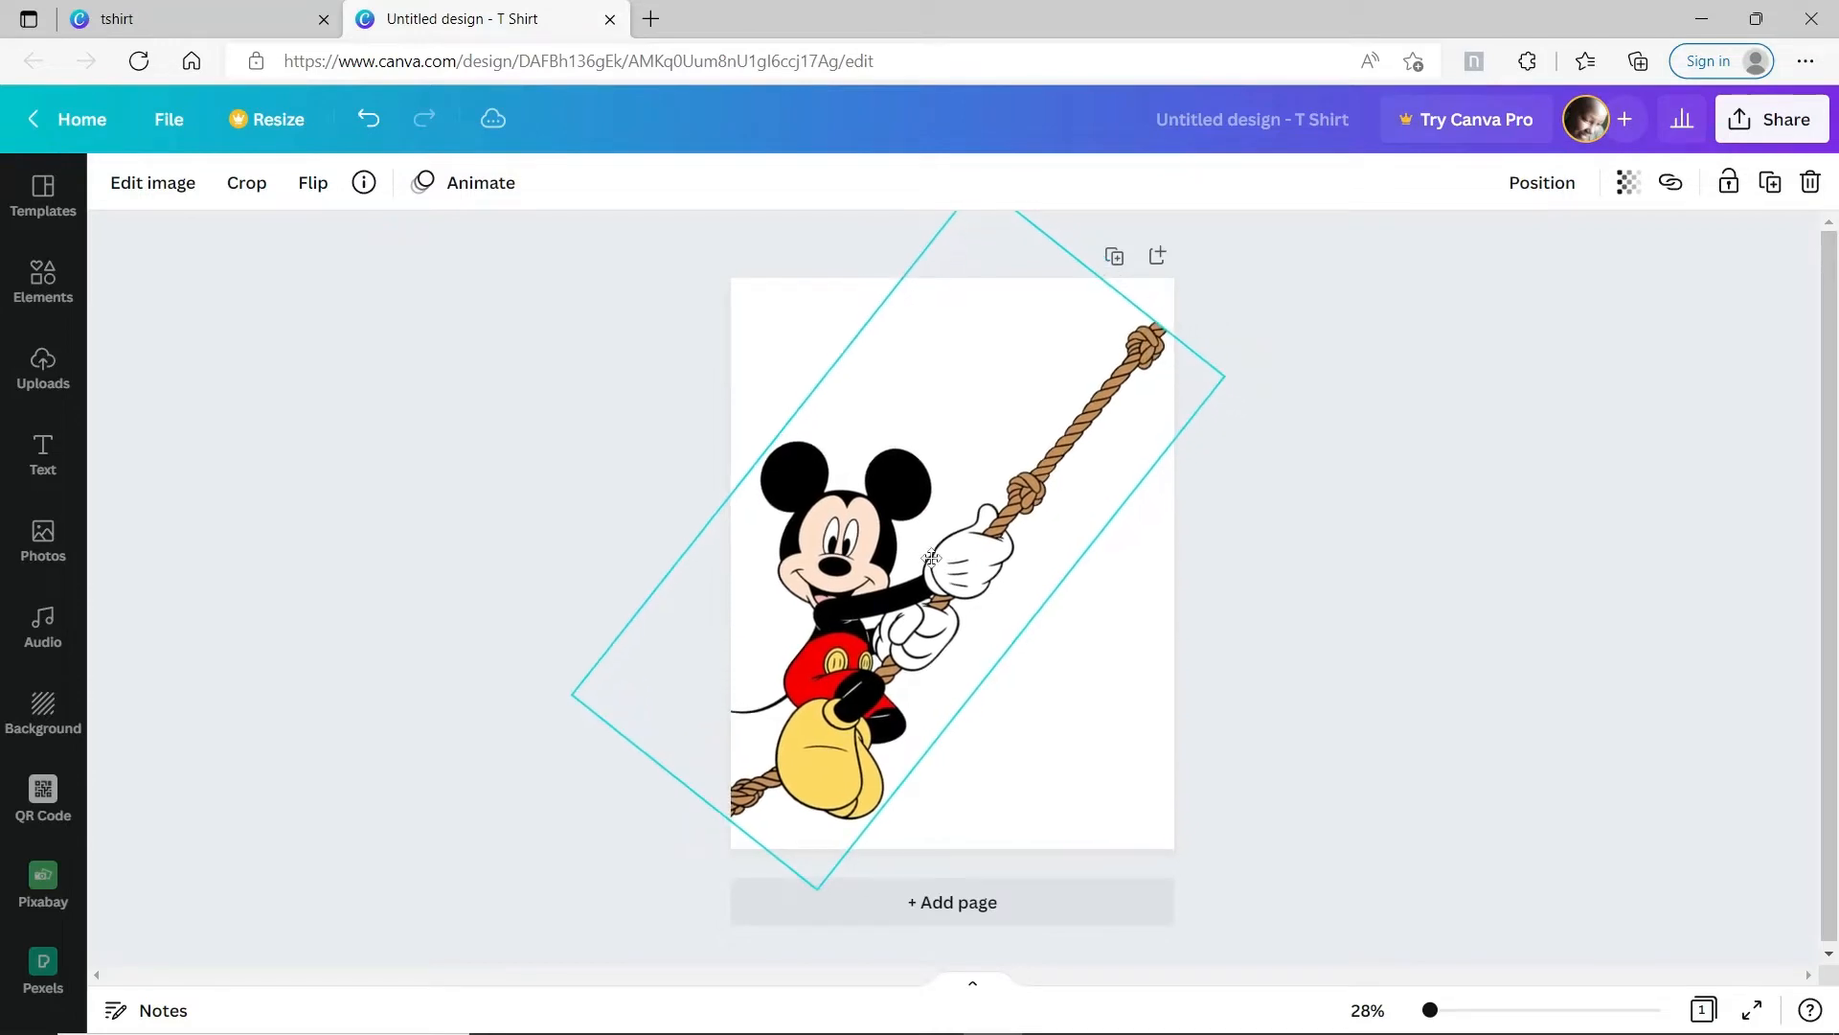
pyautogui.moveTo(1227, 378); pyautogui.dragTo(1260, 376)
pyautogui.moveTo(953, 567)
pyautogui.mouseDown()
pyautogui.moveTo(929, 566)
pyautogui.moveTo(943, 579)
pyautogui.mouseUp()
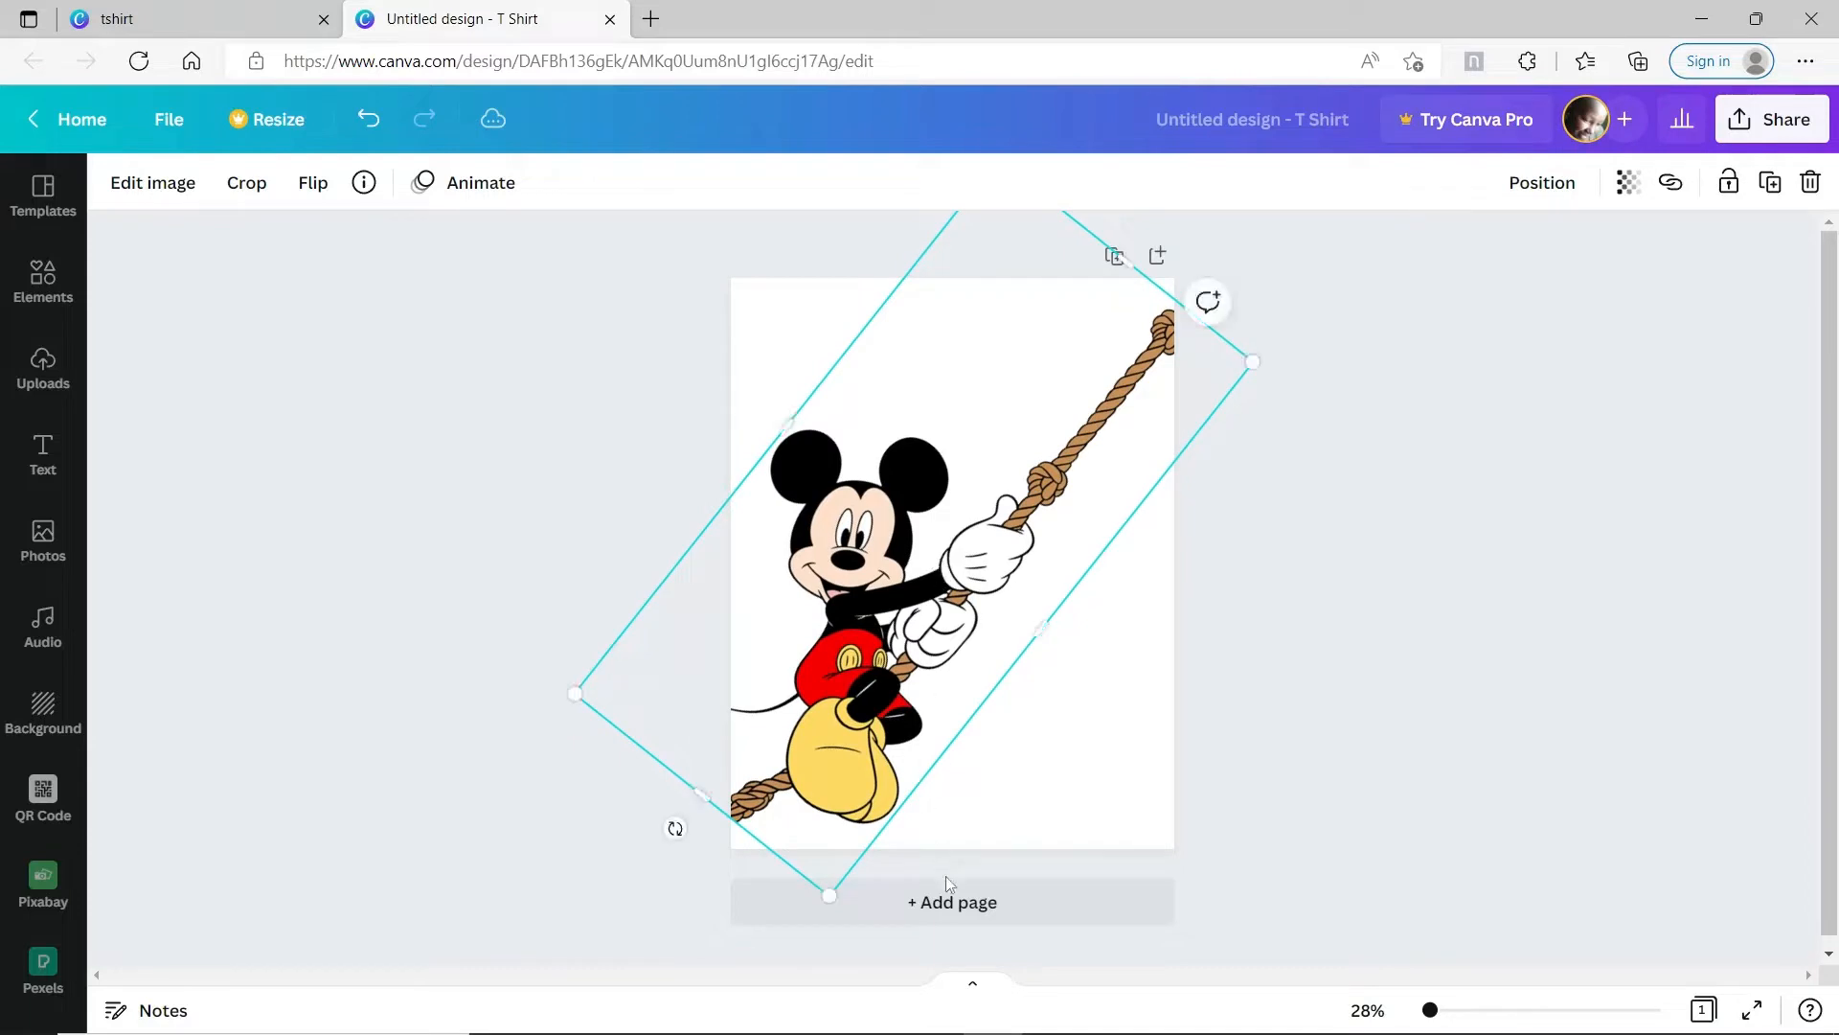
pyautogui.click(961, 670)
# Step: Duplicate the Mickey image and shrink the copy to under half size over the upper part of the rope
pyautogui.click(903, 661)
pyautogui.hotkey('ctrl', 'd')
pyautogui.moveTo(904, 661); pyautogui.dragTo(1021, 690)
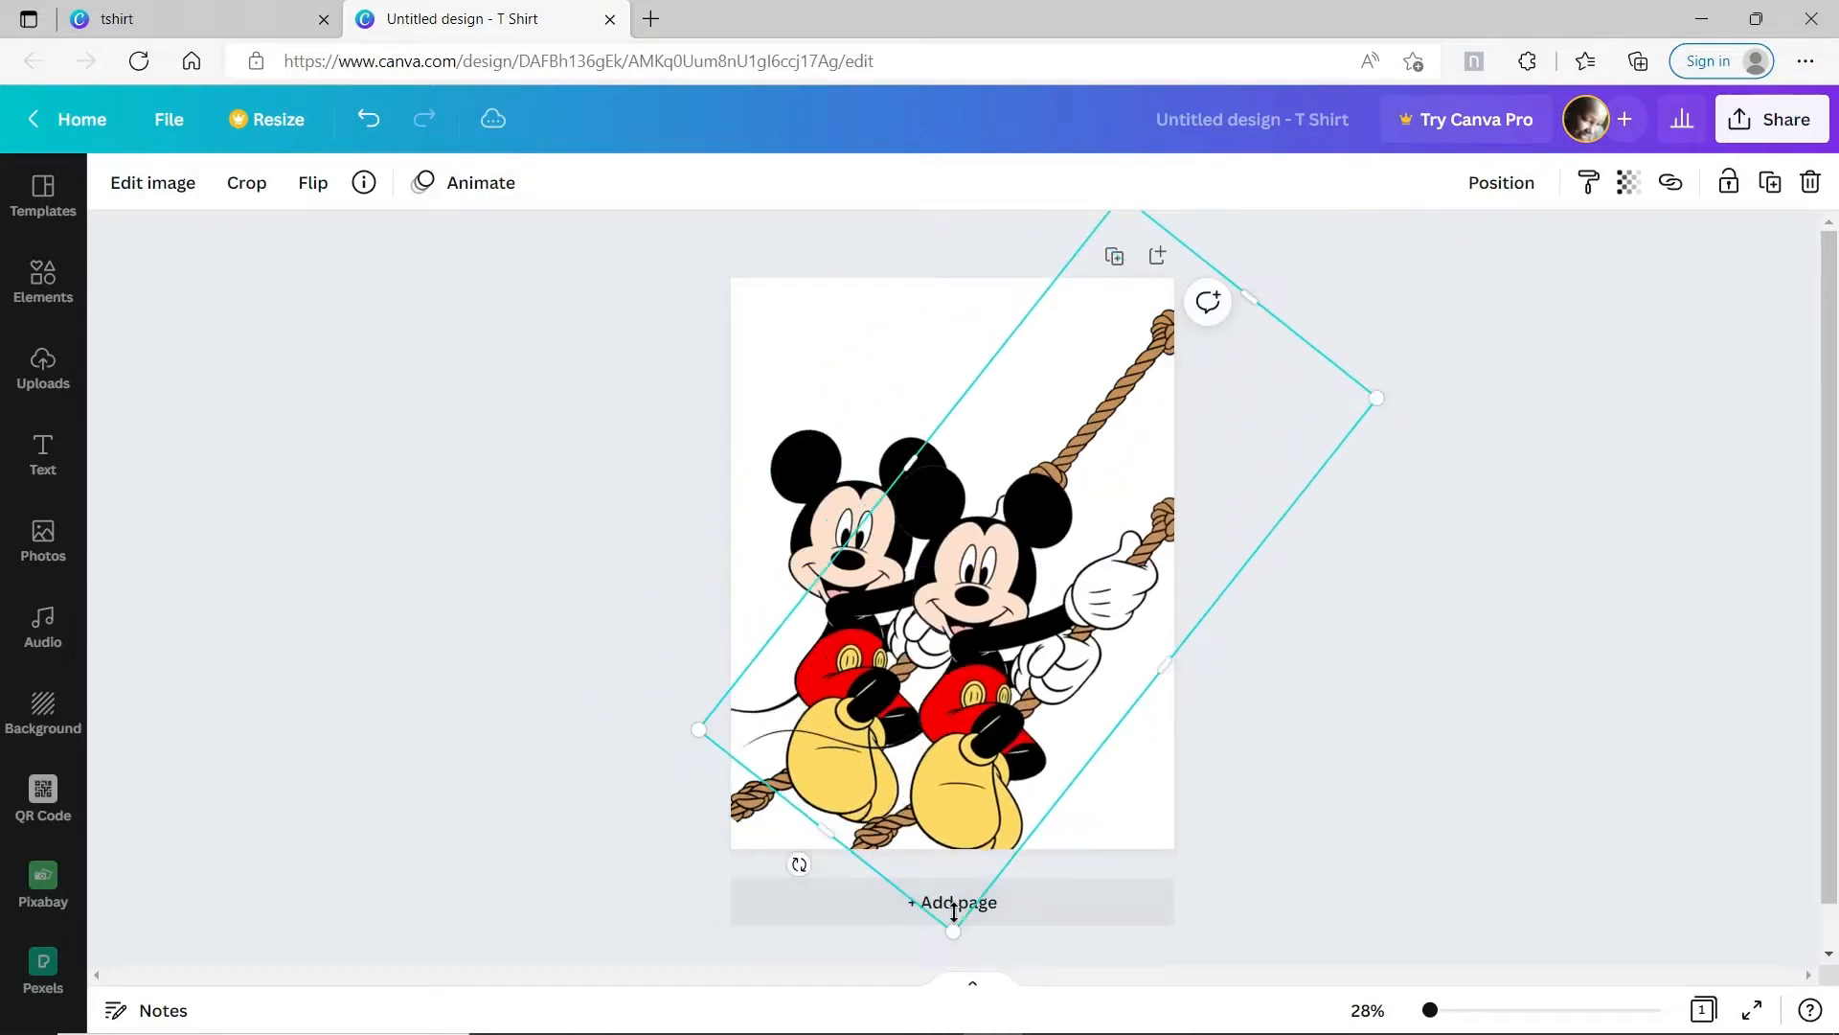
pyautogui.moveTo(956, 926); pyautogui.dragTo(978, 500)
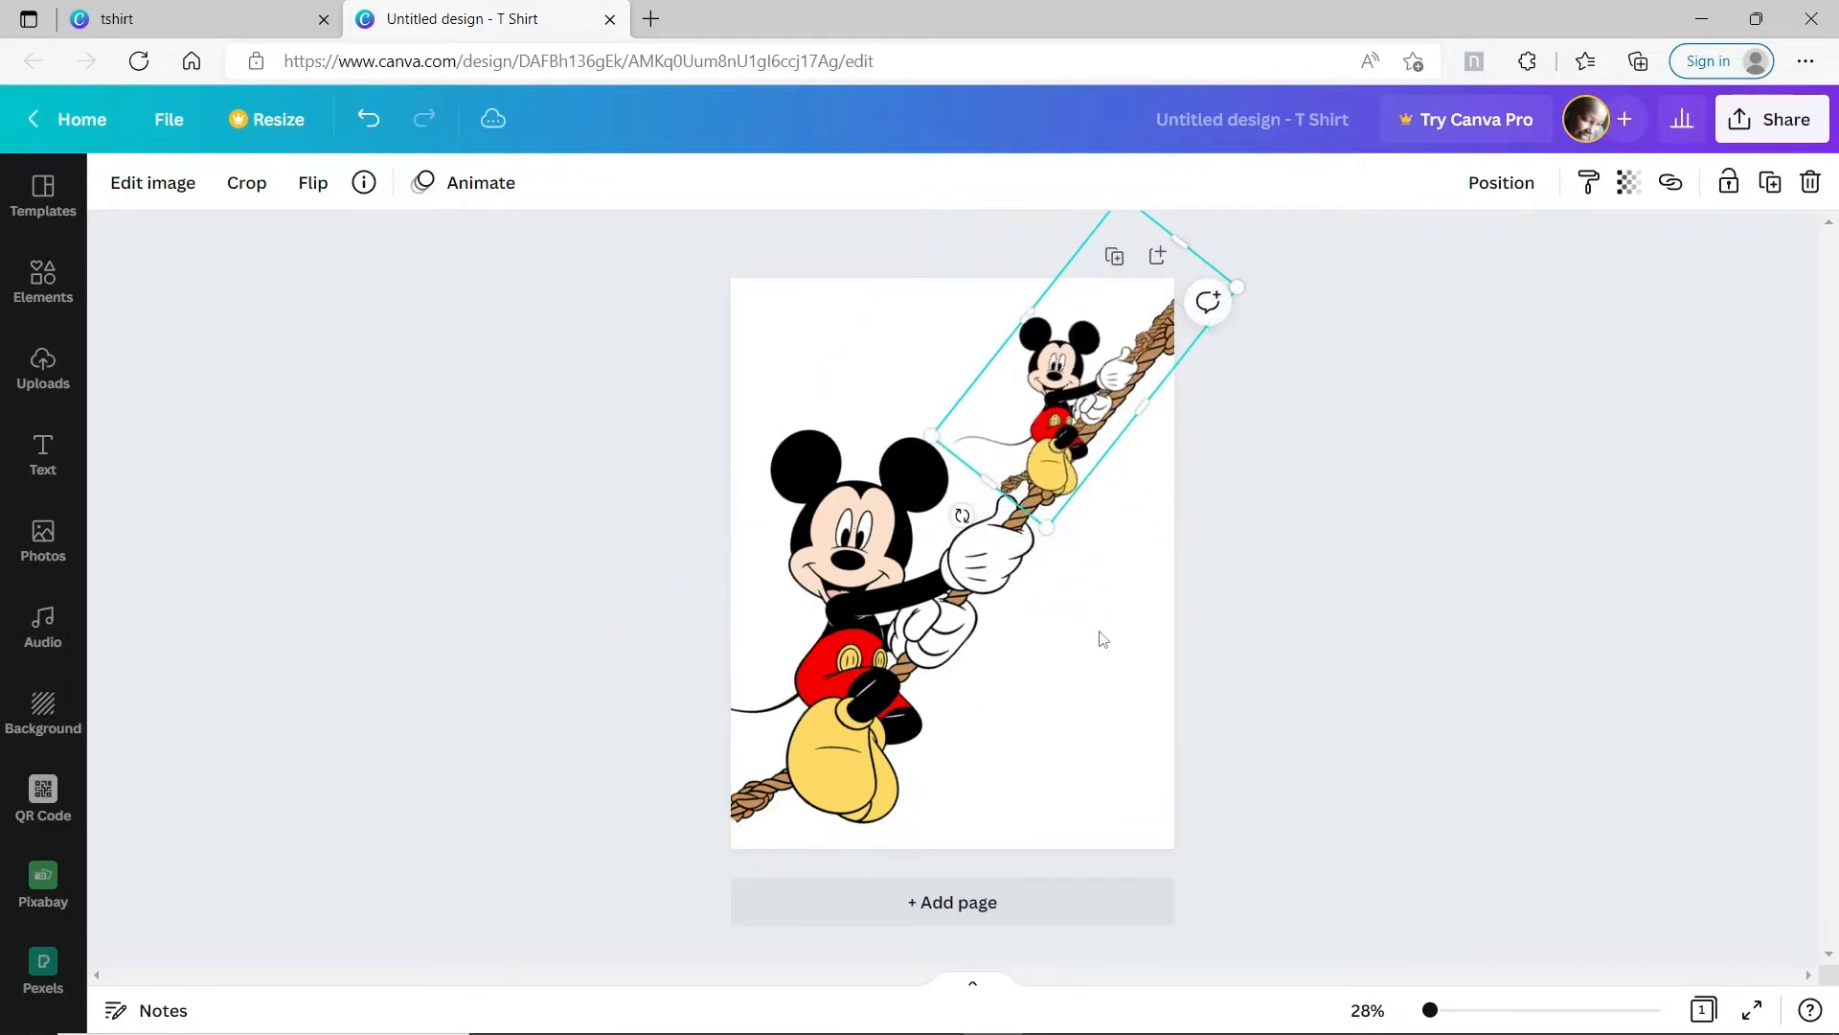
pyautogui.click(1117, 699)
# Step: Crop the lower rope end of the small Mickey copy, then shrink it slightly and place it above the large Mickey's hand
pyautogui.moveTo(1053, 386)
pyautogui.mouseDown()
pyautogui.moveTo(1092, 369)
pyautogui.moveTo(1076, 377)
pyautogui.mouseUp()
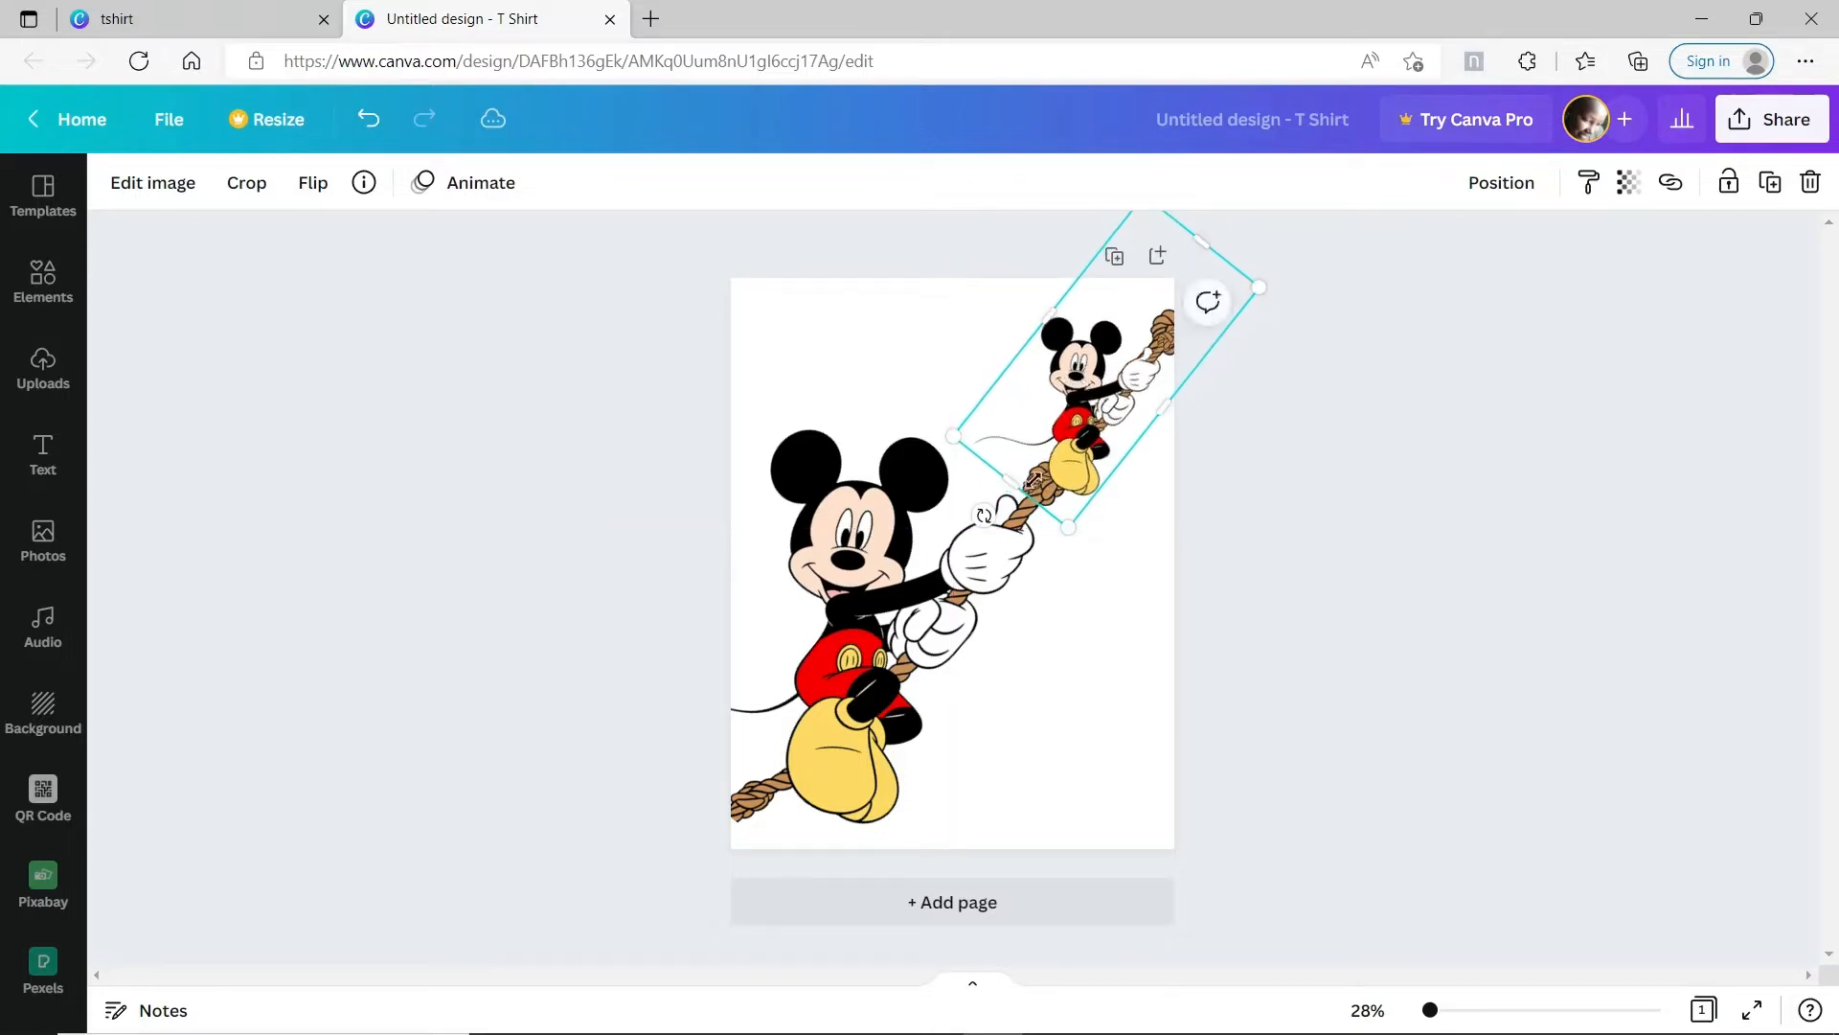
pyautogui.moveTo(1016, 482); pyautogui.dragTo(1037, 473)
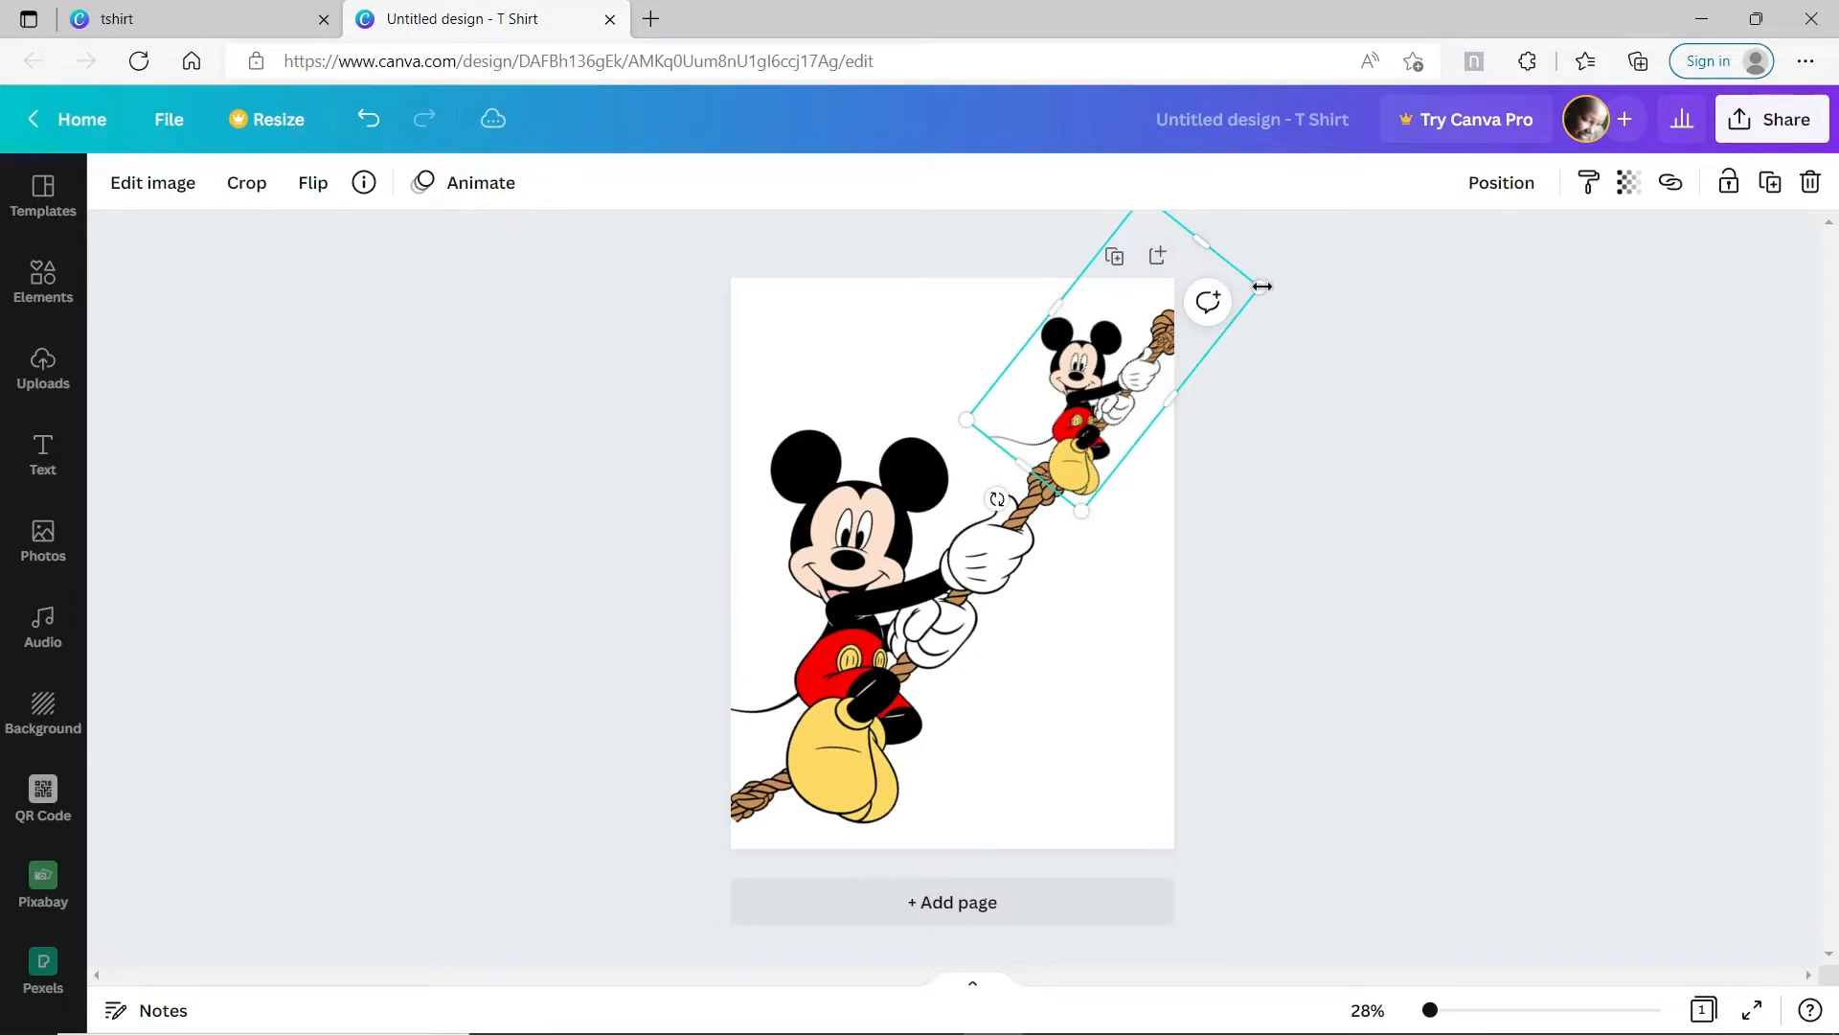
pyautogui.moveTo(1258, 288); pyautogui.dragTo(1223, 300)
pyautogui.moveTo(1070, 397); pyautogui.dragTo(1052, 421)
pyautogui.click(1084, 590)
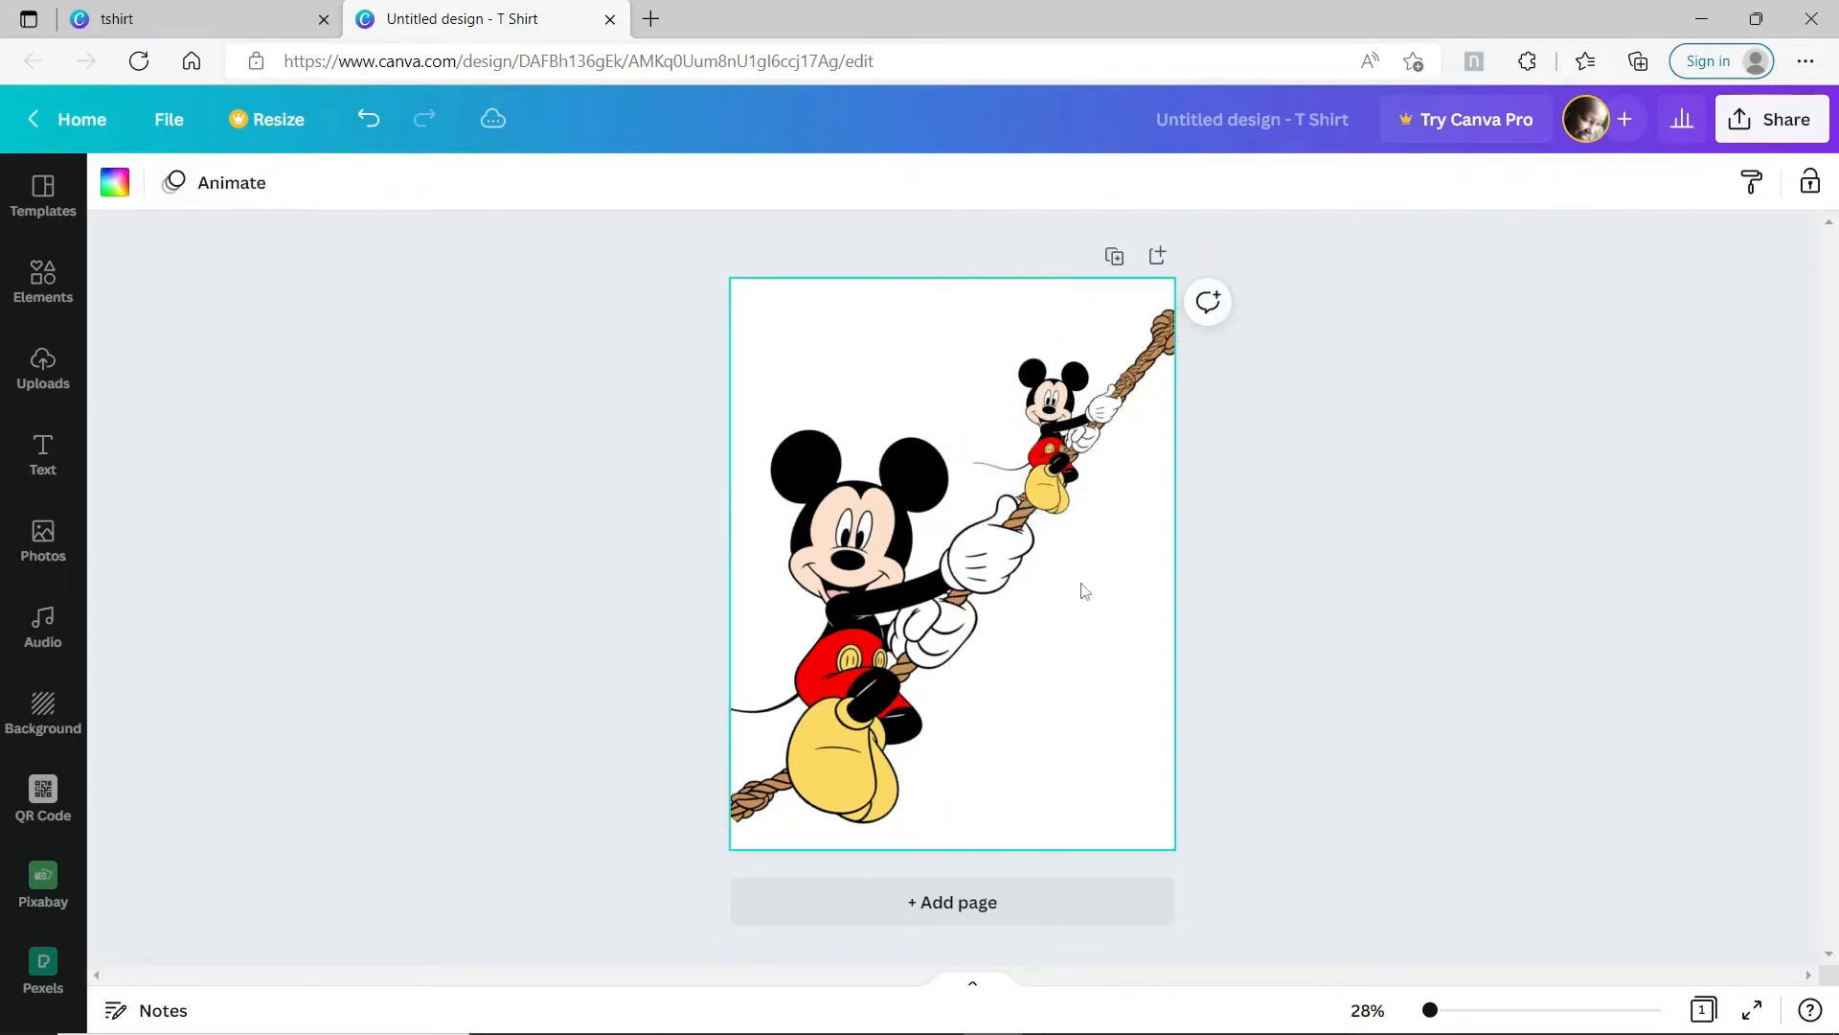
# Step: Nudge the small Mickey copy slightly up and right to line it up with the large rope
pyautogui.click(1076, 427)
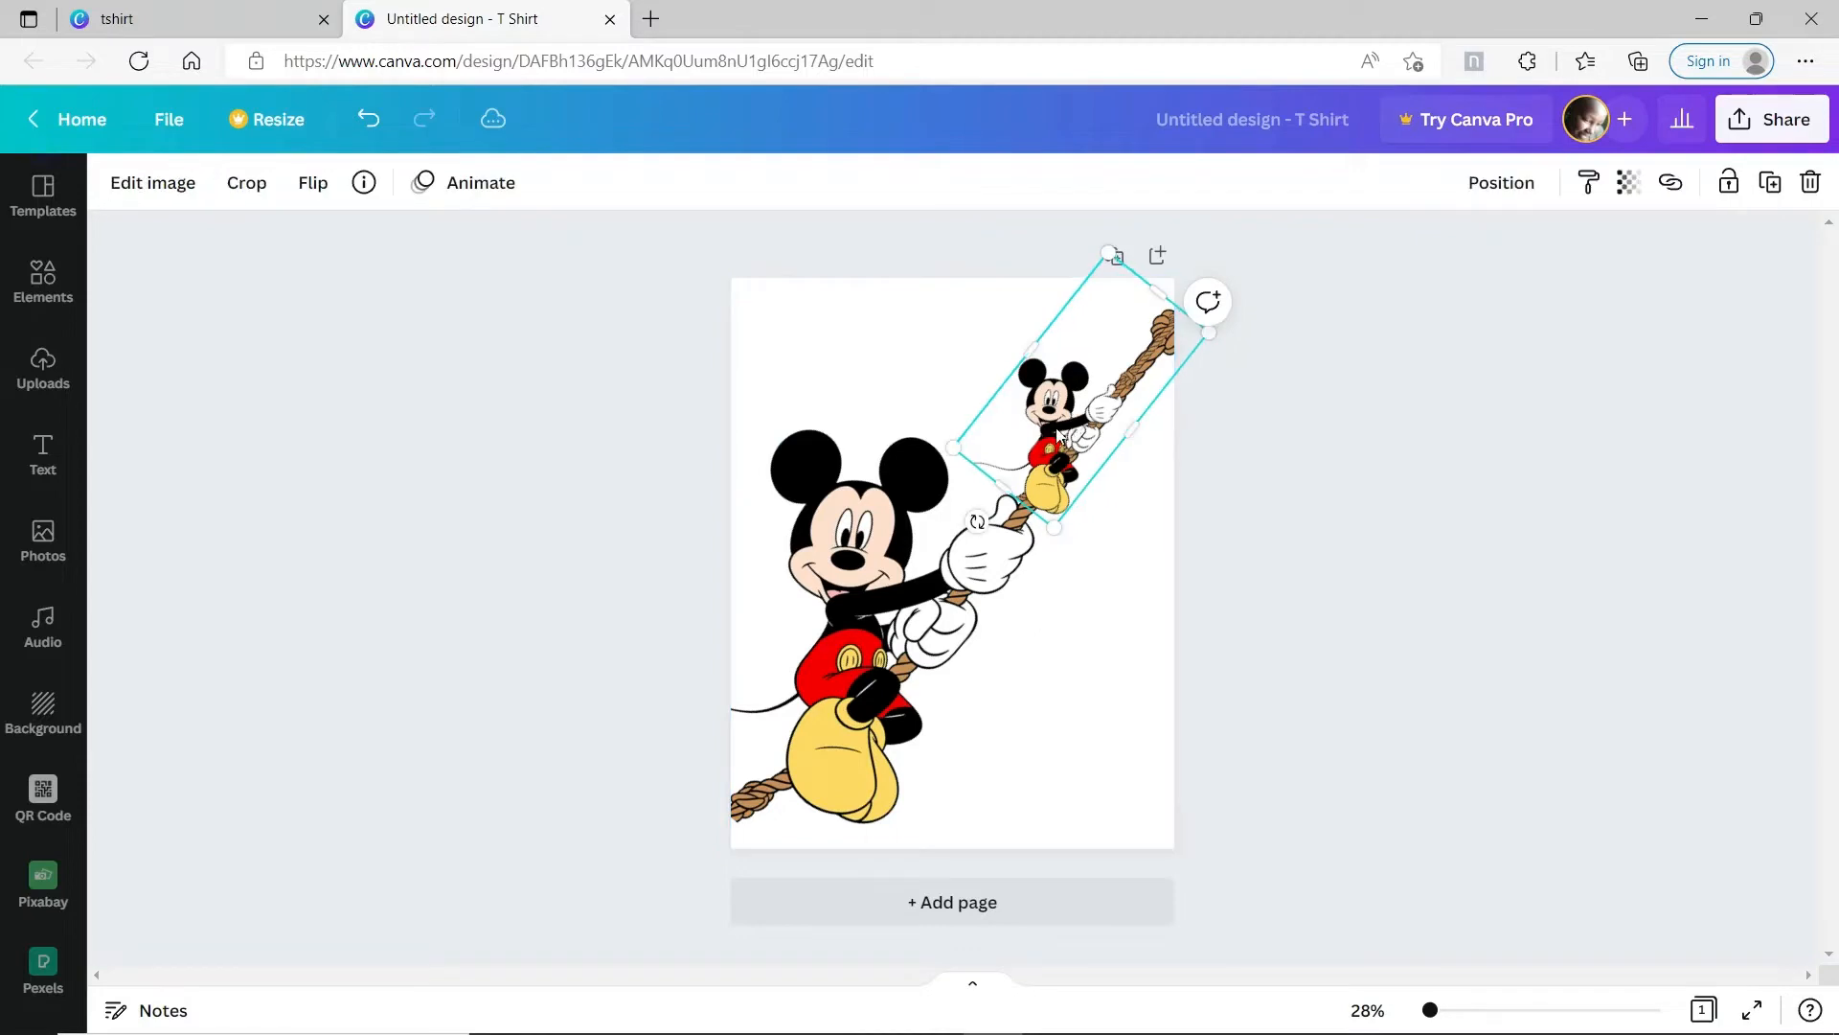
pyautogui.moveTo(1057, 432); pyautogui.dragTo(1060, 418)
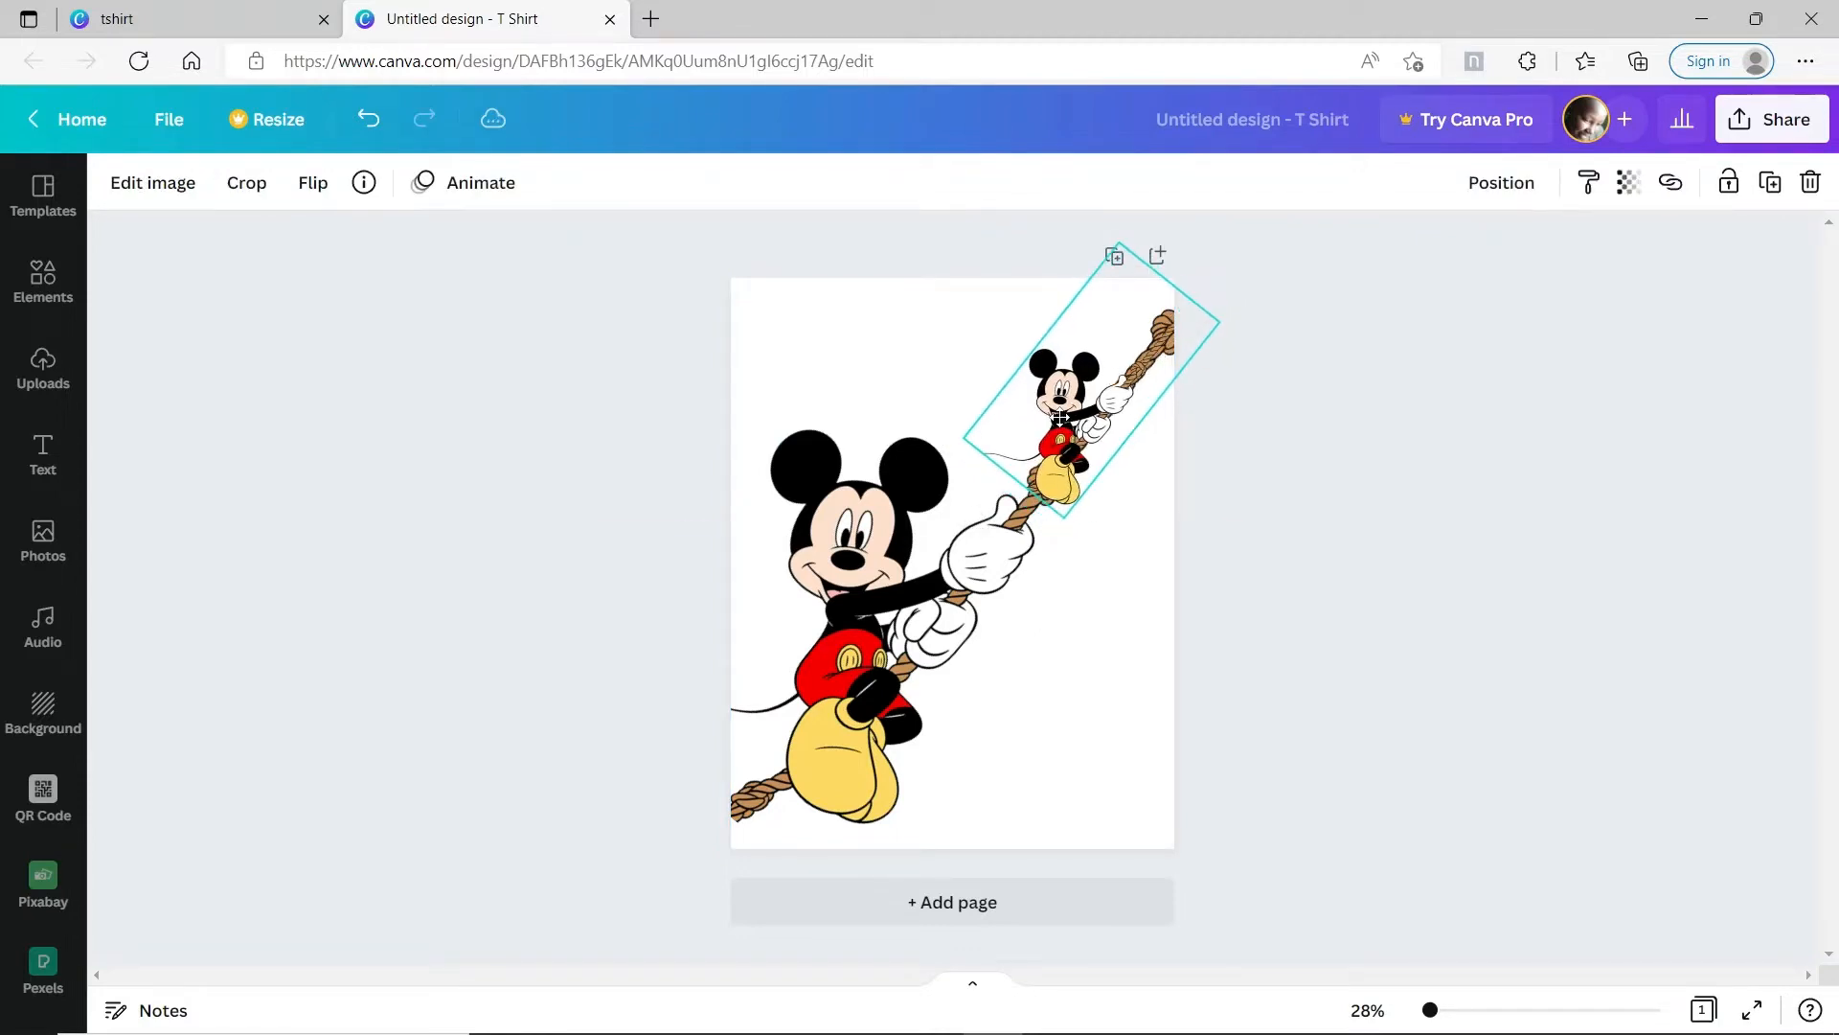
pyautogui.moveTo(1061, 419); pyautogui.dragTo(1060, 418)
pyautogui.click(1126, 620)
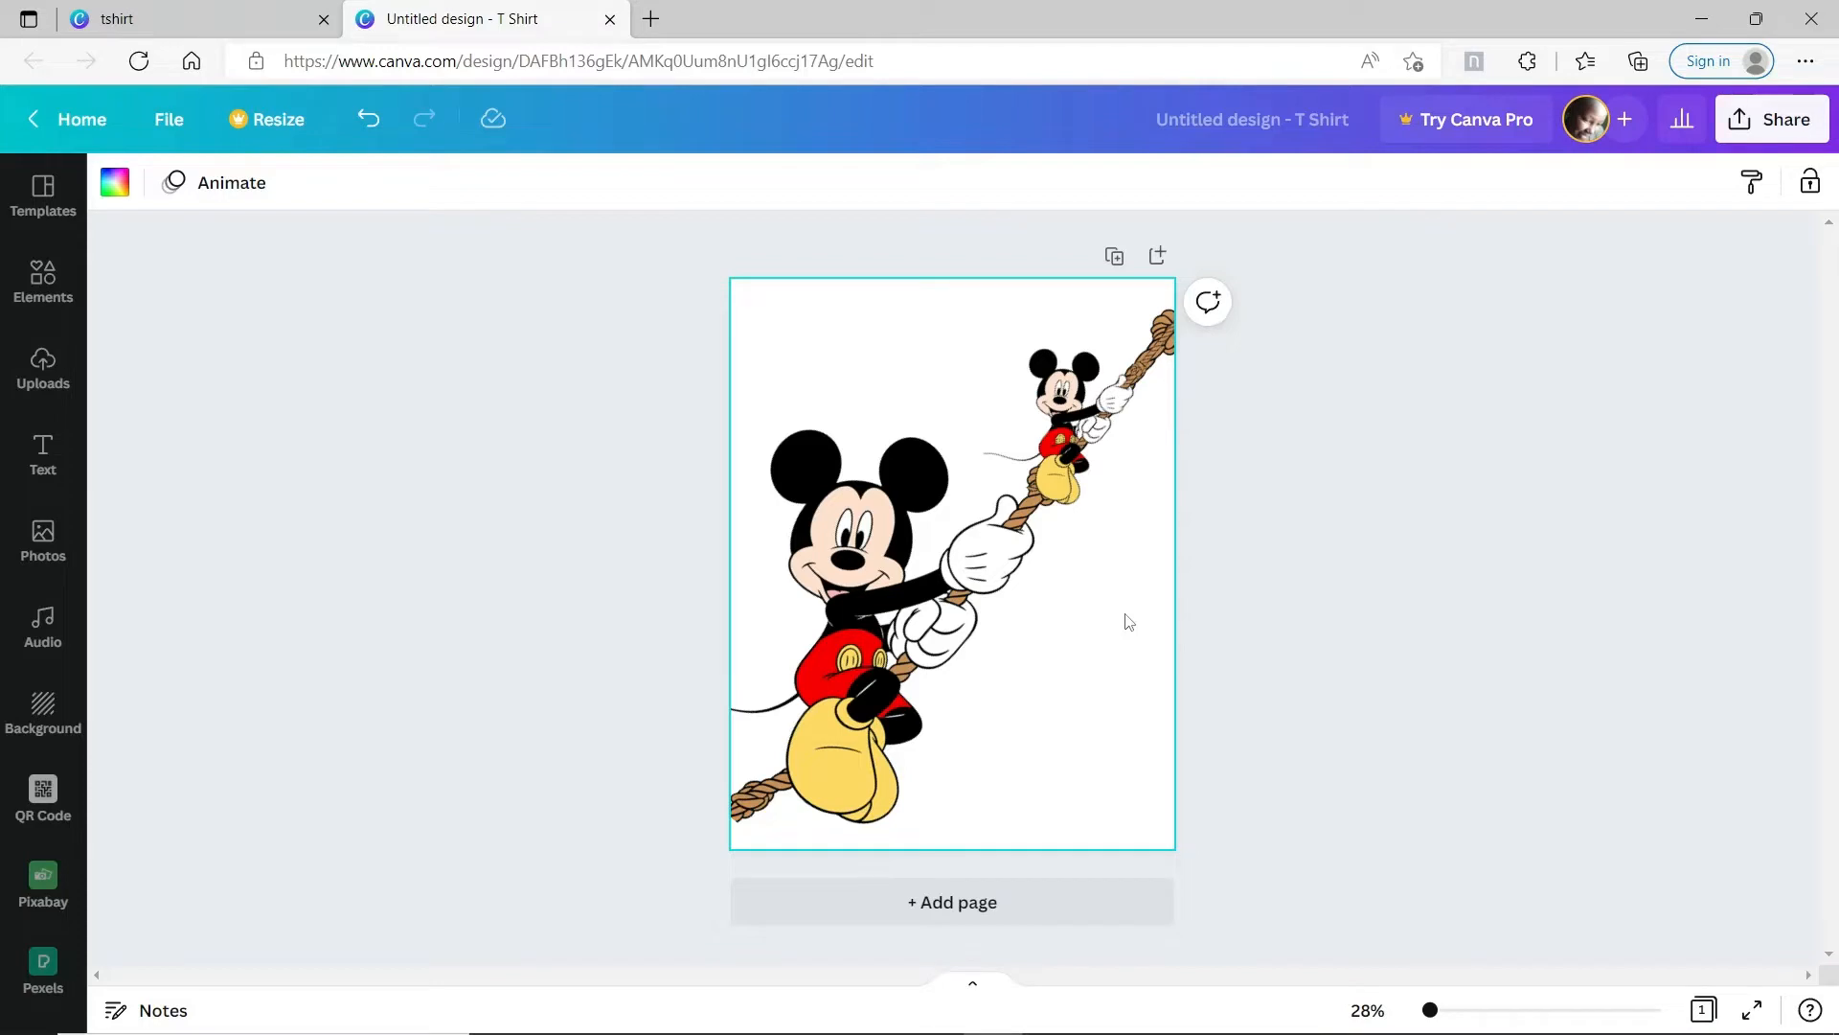
# Step: Try the small Mickey copy behind the large image, then bring it forward again
pyautogui.click(1138, 369)
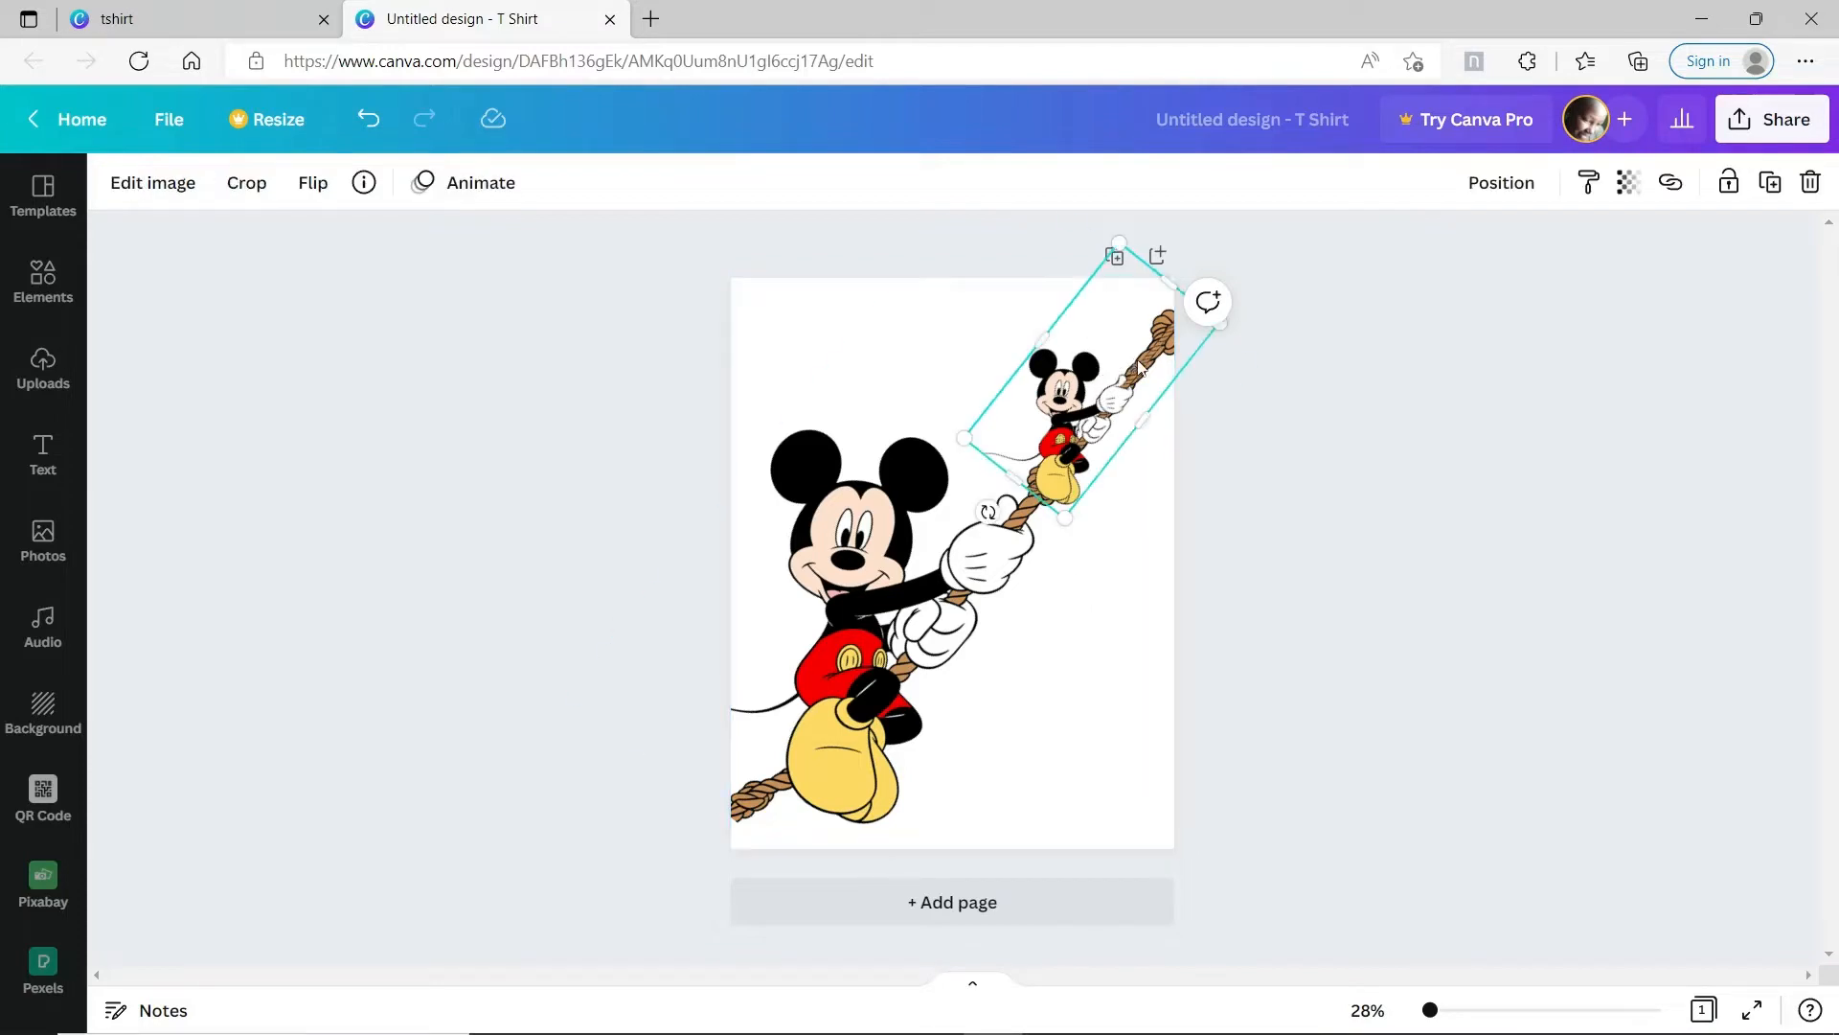
pyautogui.click(1483, 189)
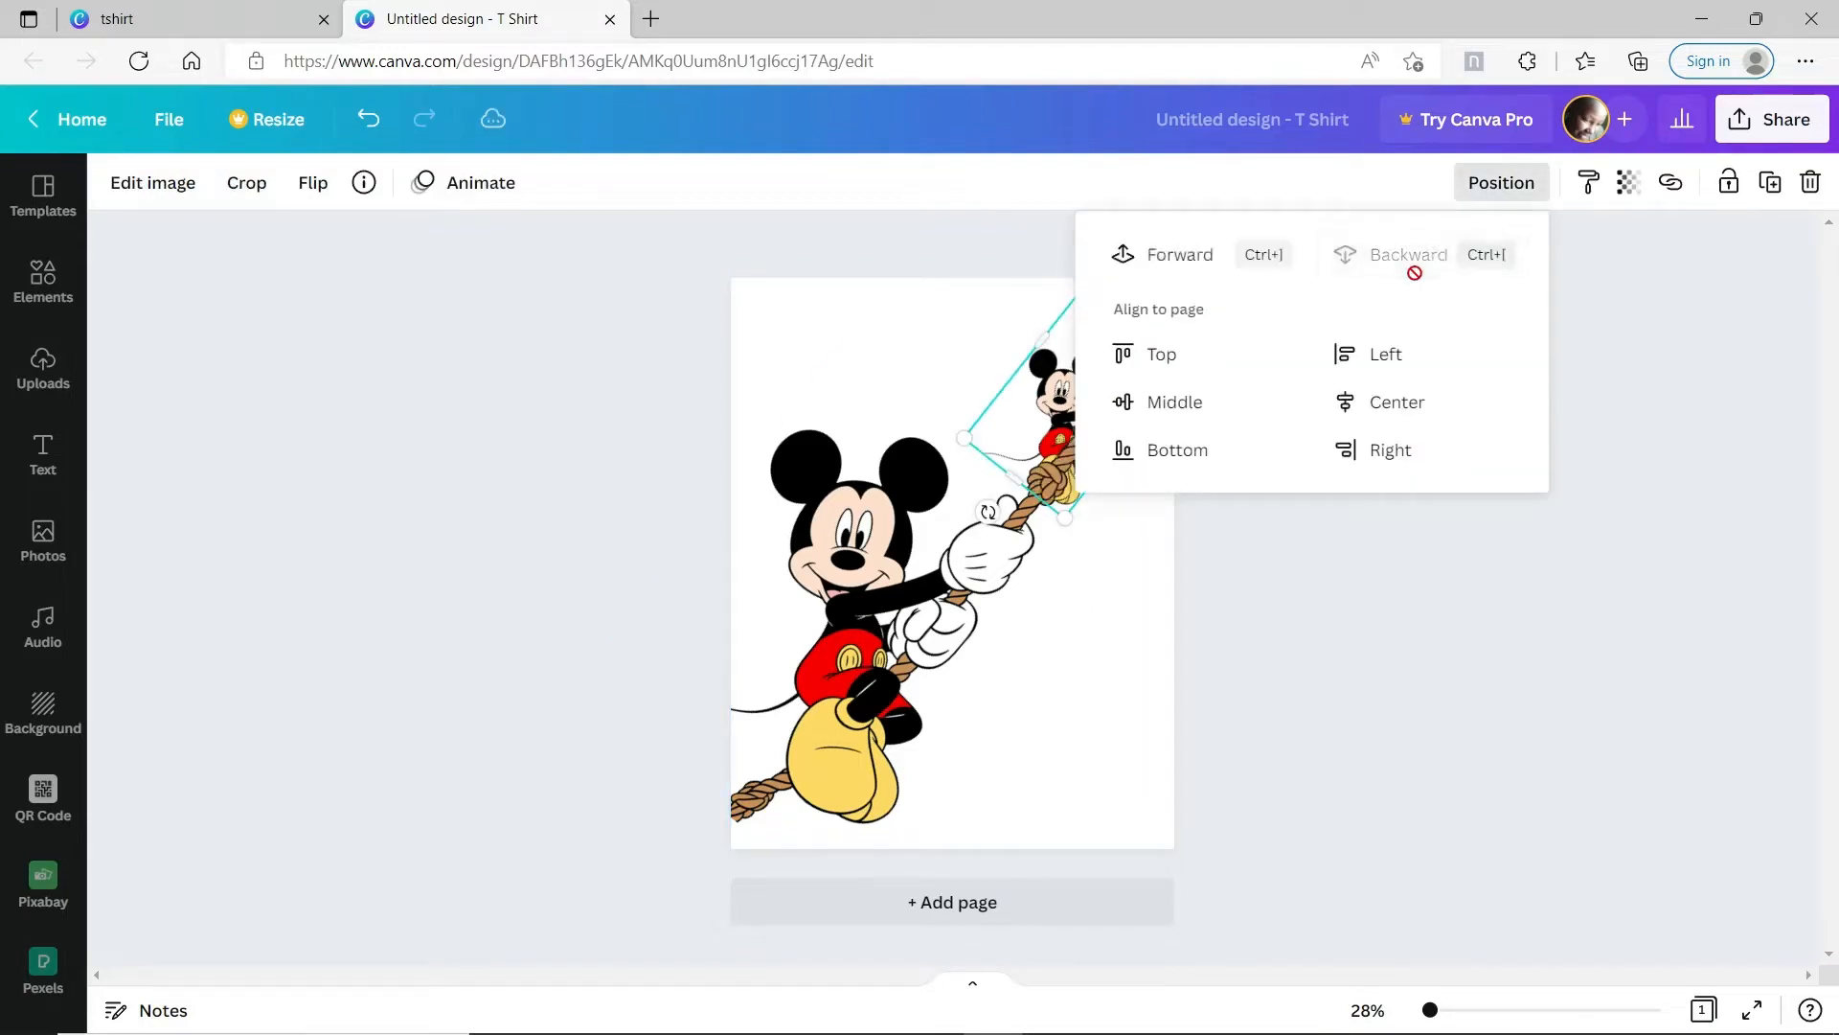
pyautogui.click(1214, 271)
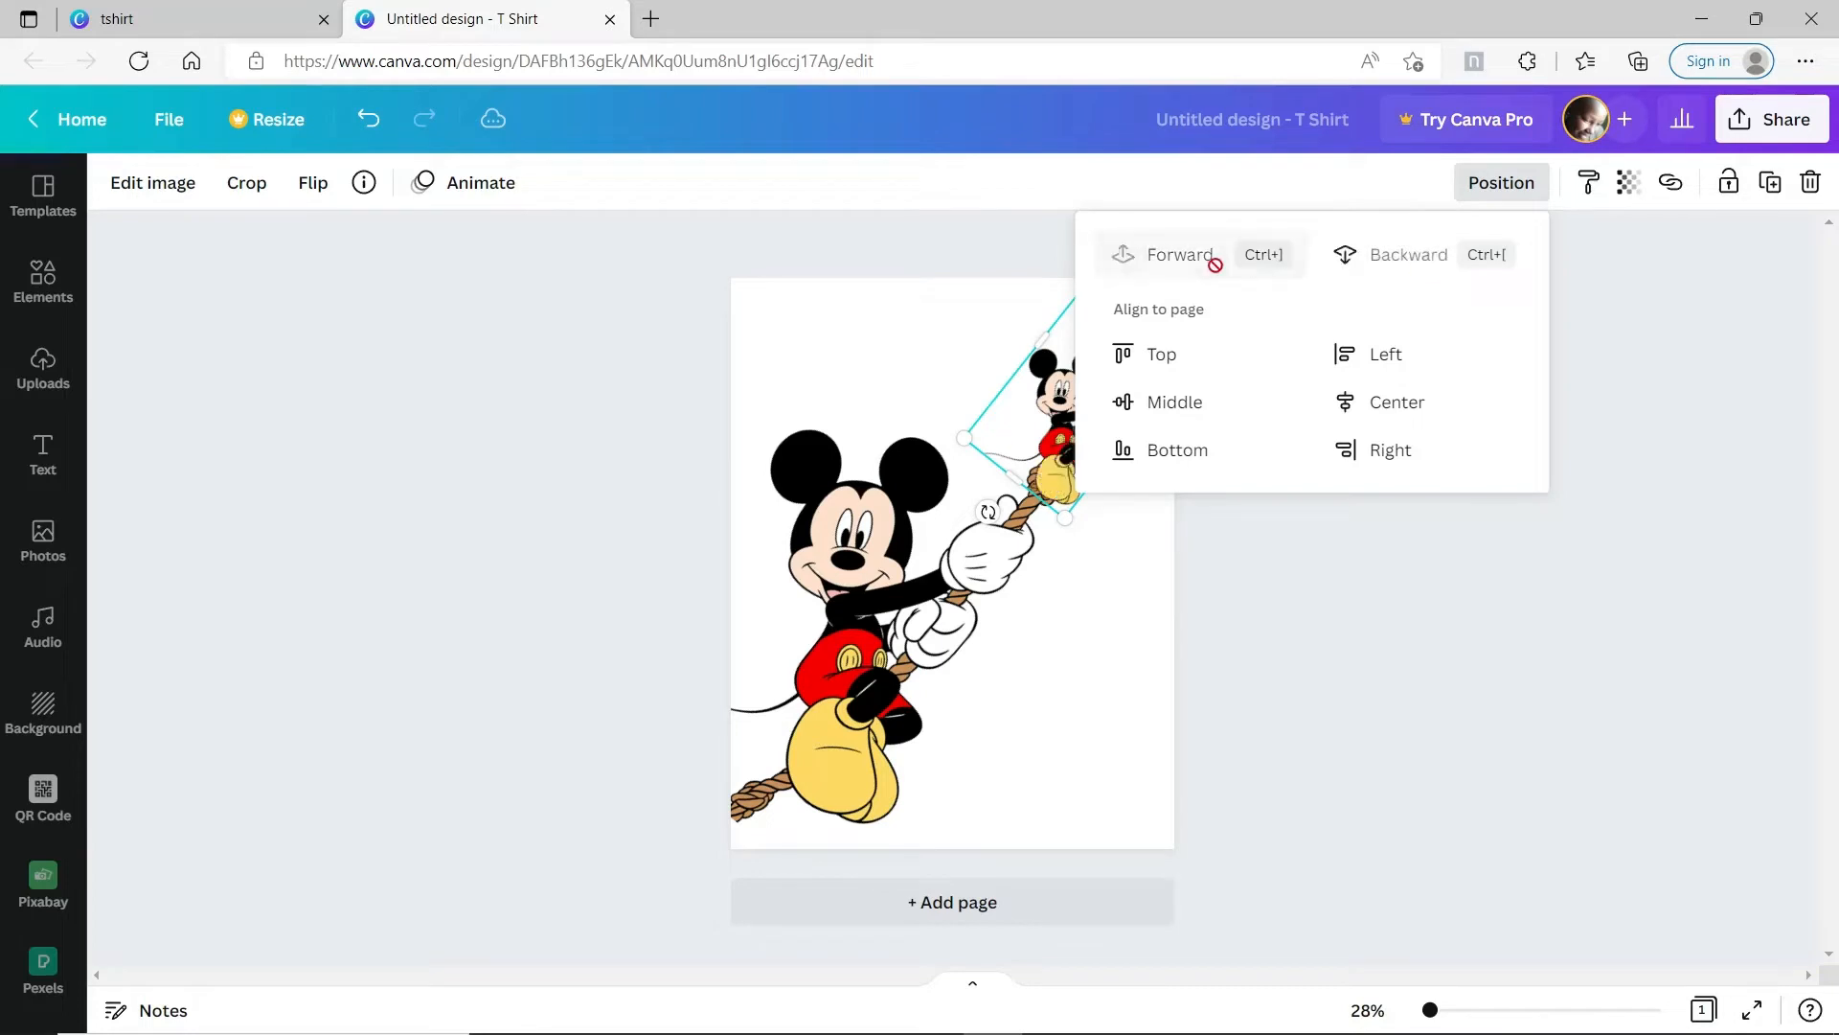
pyautogui.click(1095, 636)
pyautogui.click(1094, 636)
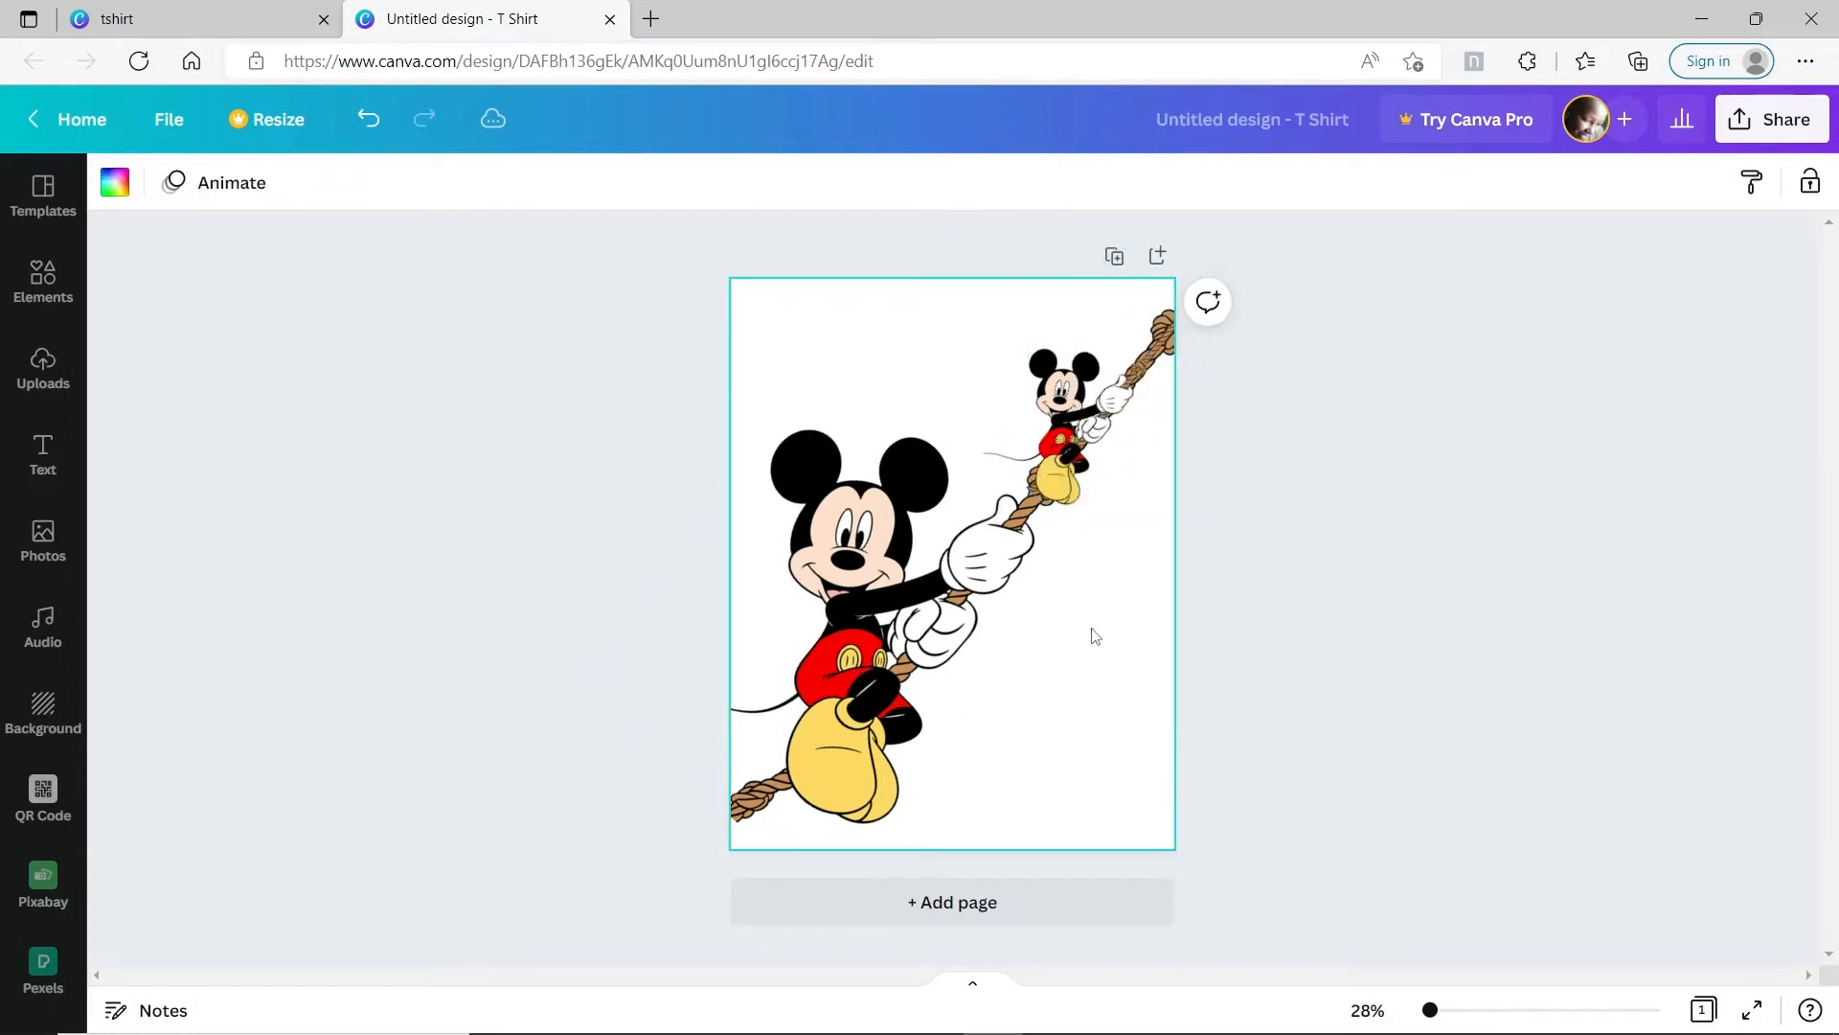
# Step: Move the small Mickey copy slightly up along the rope and crop off the upper end of its image
pyautogui.moveTo(1092, 417); pyautogui.dragTo(1100, 400)
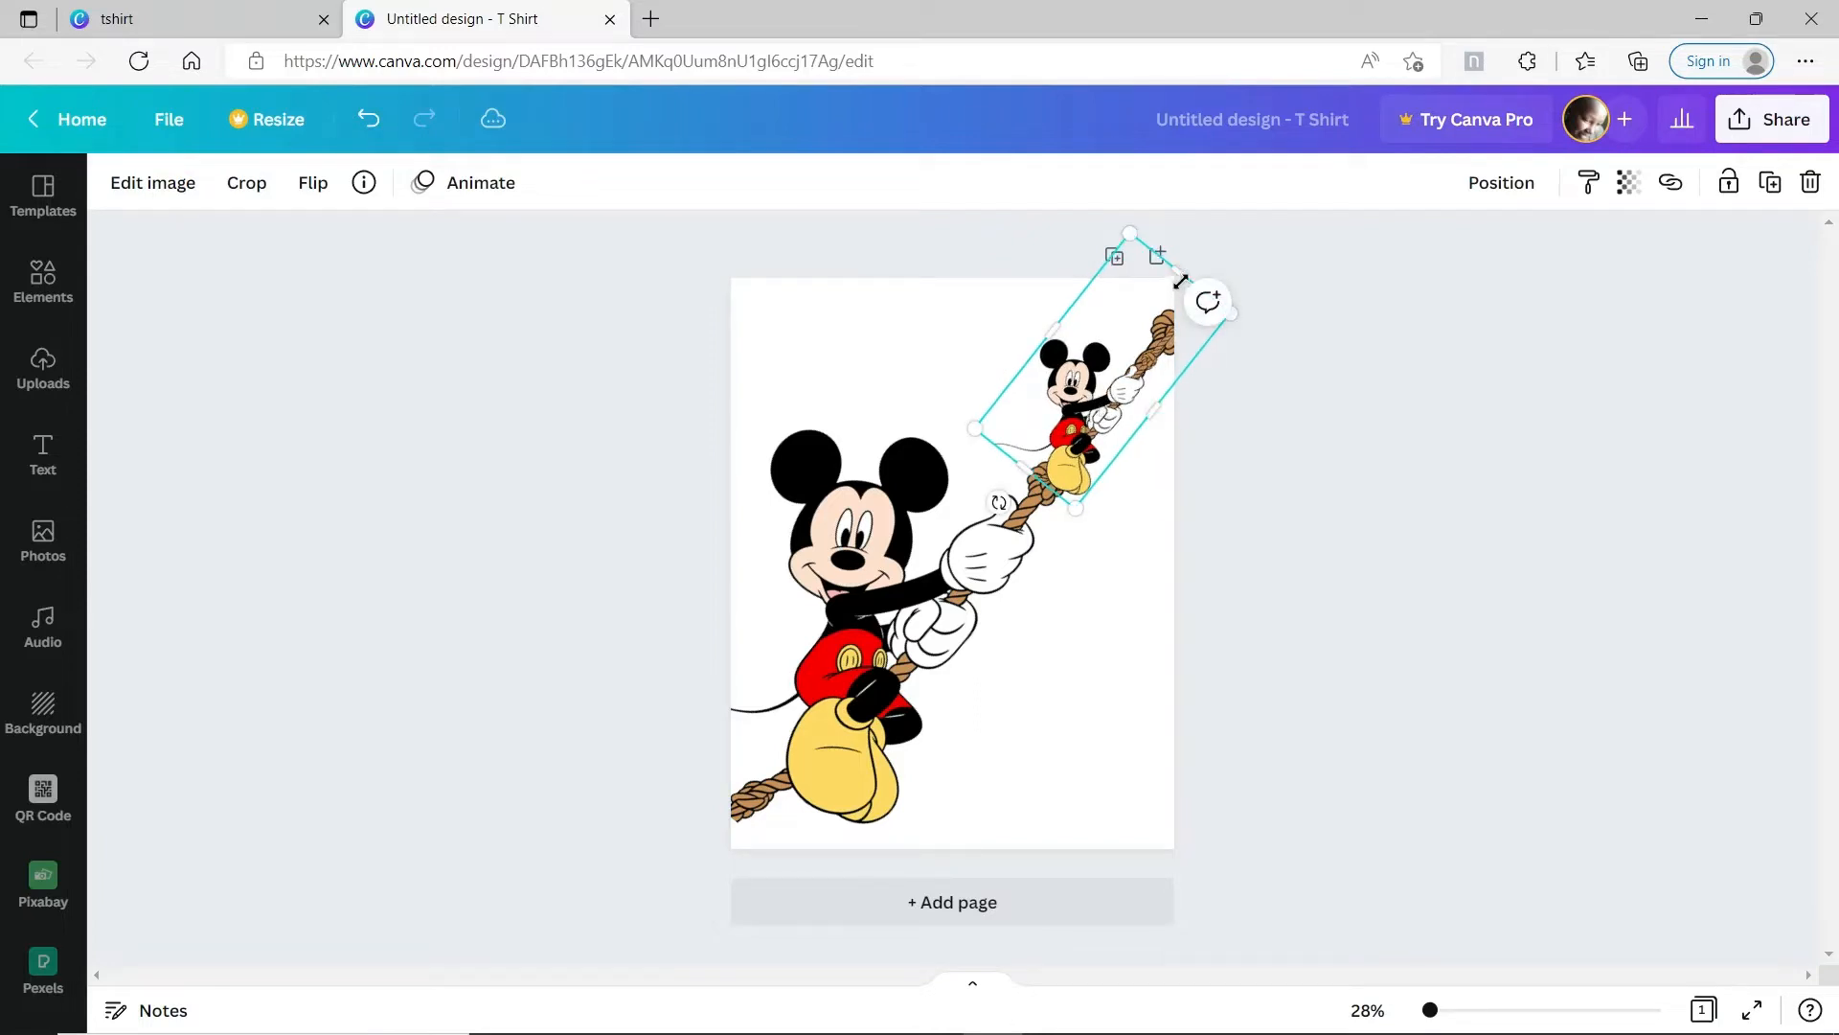
pyautogui.moveTo(1169, 295); pyautogui.dragTo(1104, 408)
pyautogui.click(1118, 587)
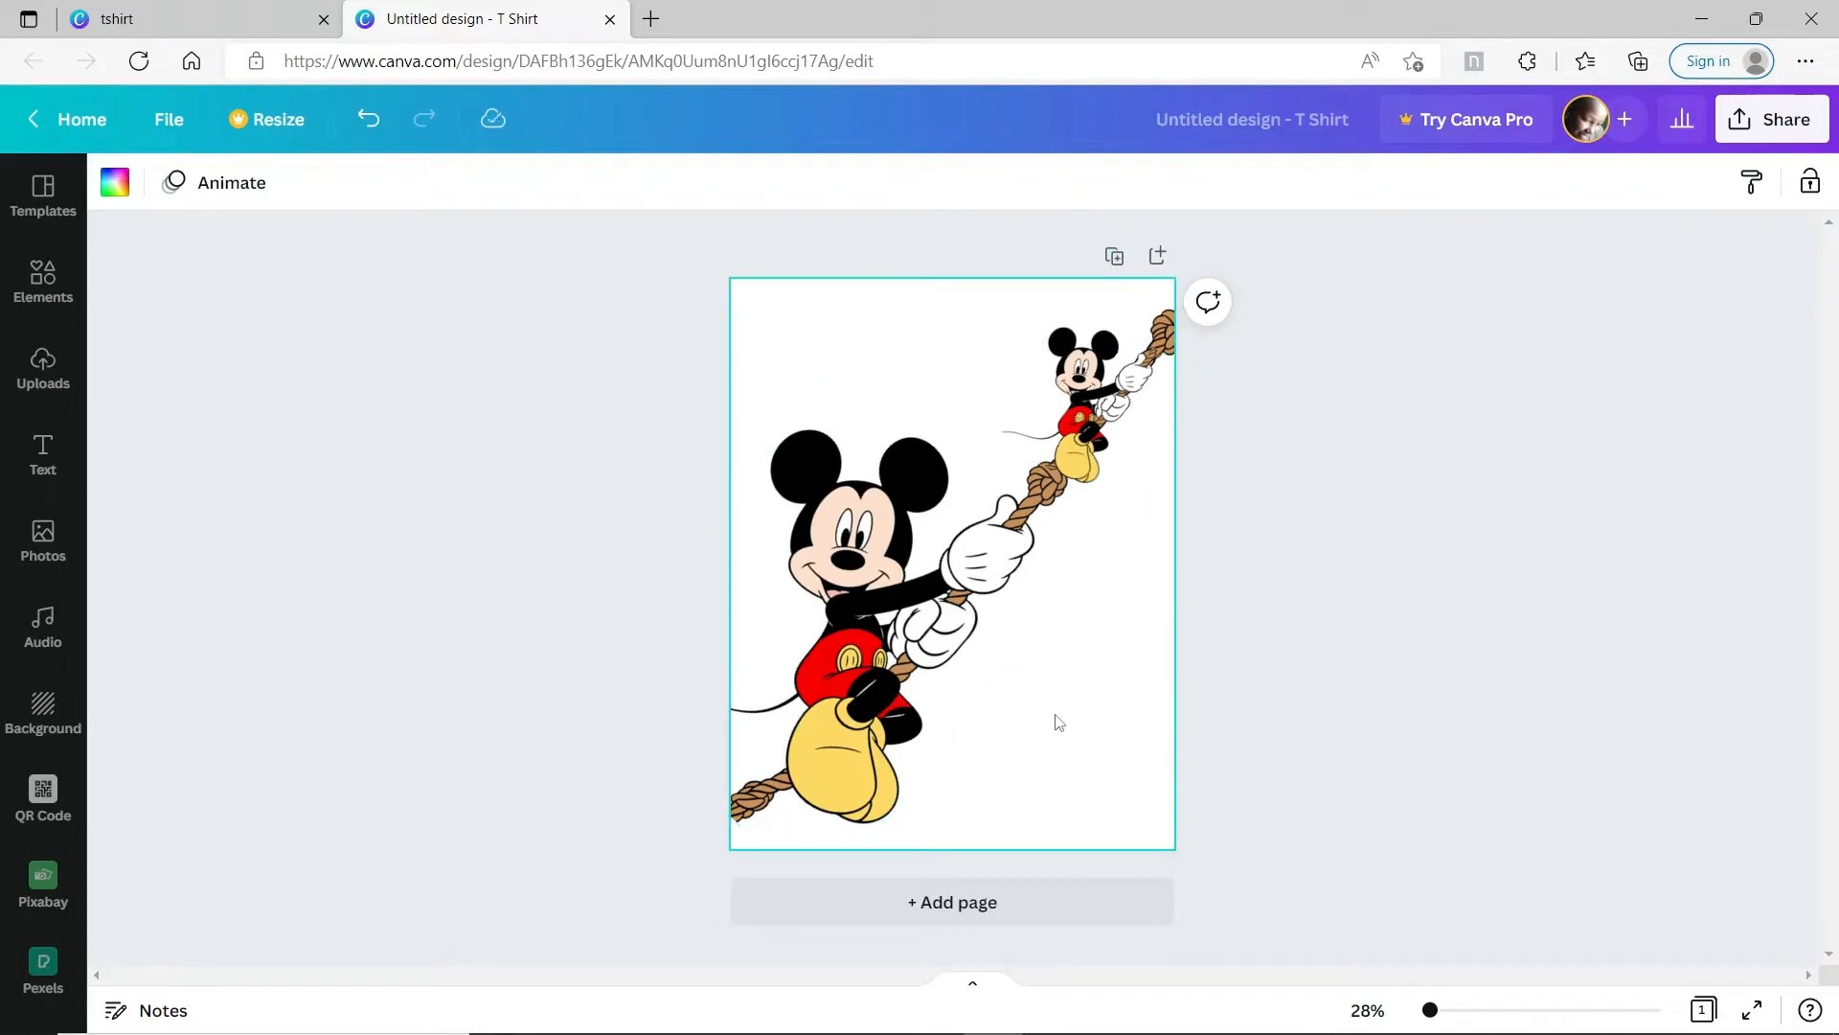
# Step: Group the two Mickey images, then shrink the group slightly and shift it a little down and right
pyautogui.hotkey('ctrl', 'a')
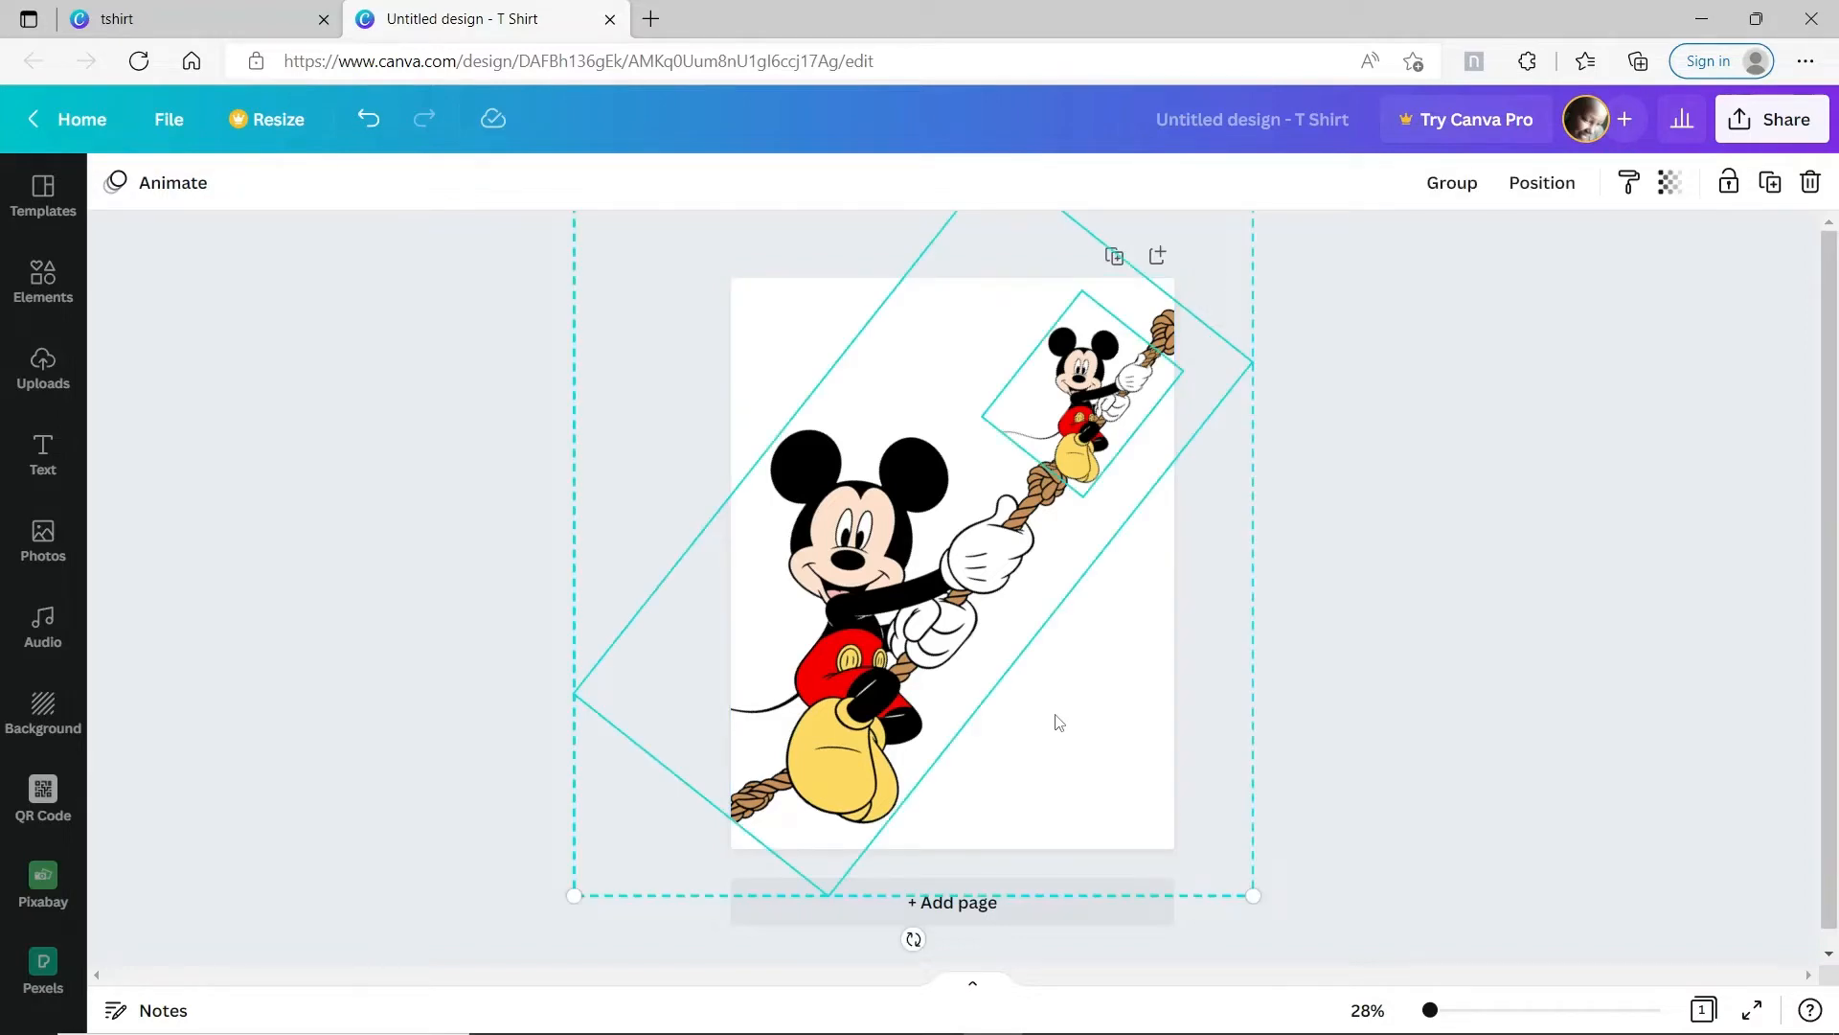
pyautogui.hotkey('ctrl', 'g')
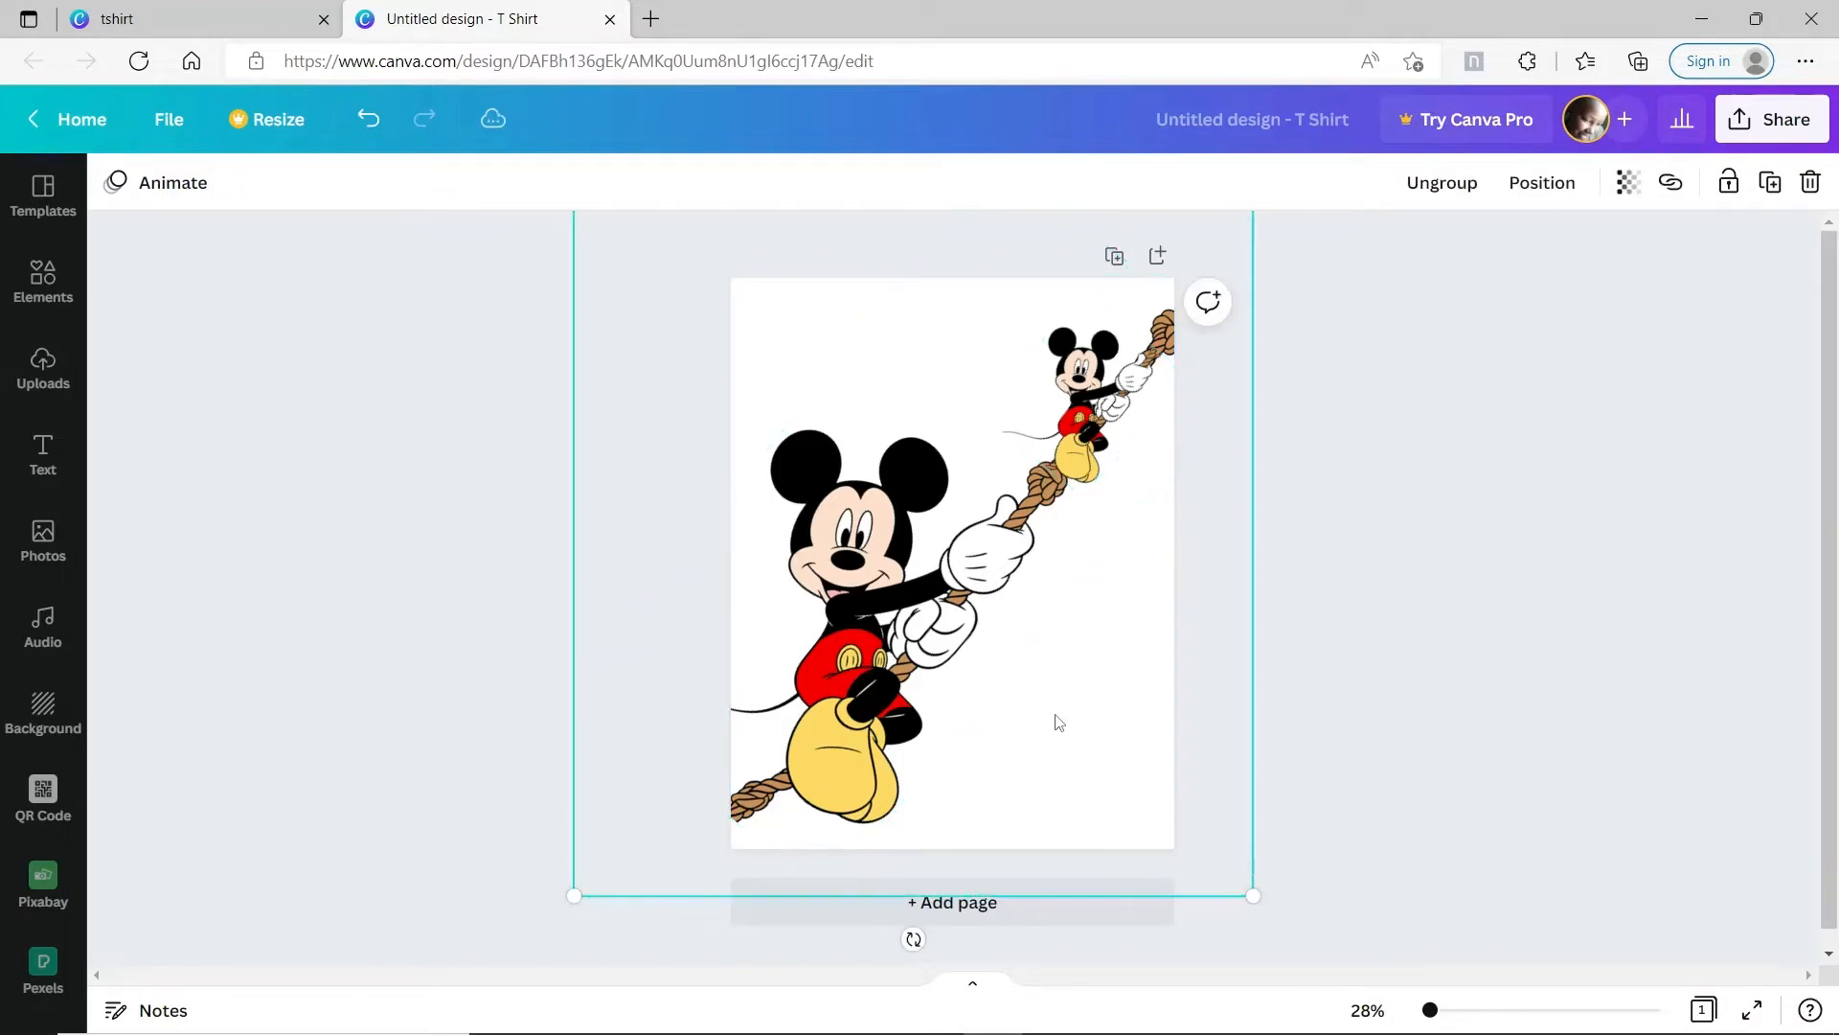
pyautogui.moveTo(1246, 875); pyautogui.dragTo(1207, 847)
pyautogui.click(882, 564)
pyautogui.moveTo(882, 563)
pyautogui.mouseDown()
pyautogui.moveTo(901, 600)
pyautogui.moveTo(911, 578)
pyautogui.mouseUp()
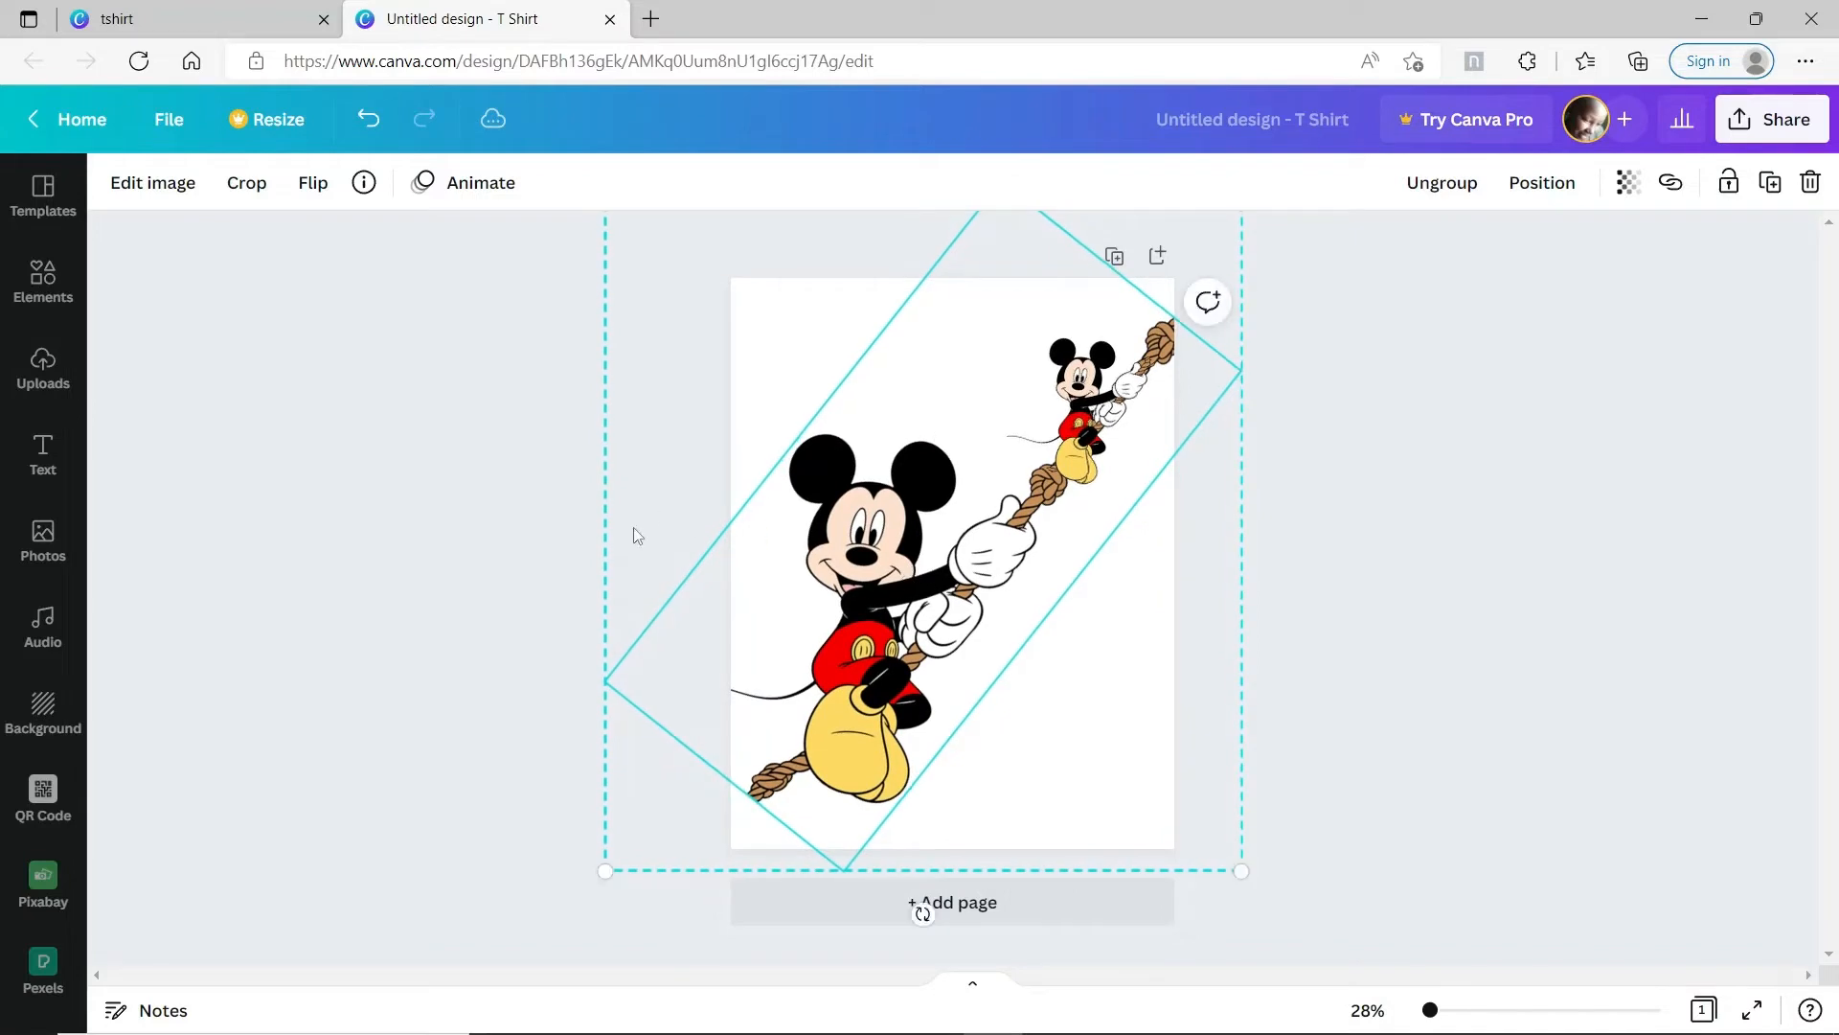
# Step: Enlarge the grouped Mickeys and reposition them so the lower rope end meets the page's left edge near its lower corner
pyautogui.moveTo(610, 863); pyautogui.dragTo(565, 893)
pyautogui.click(1429, 651)
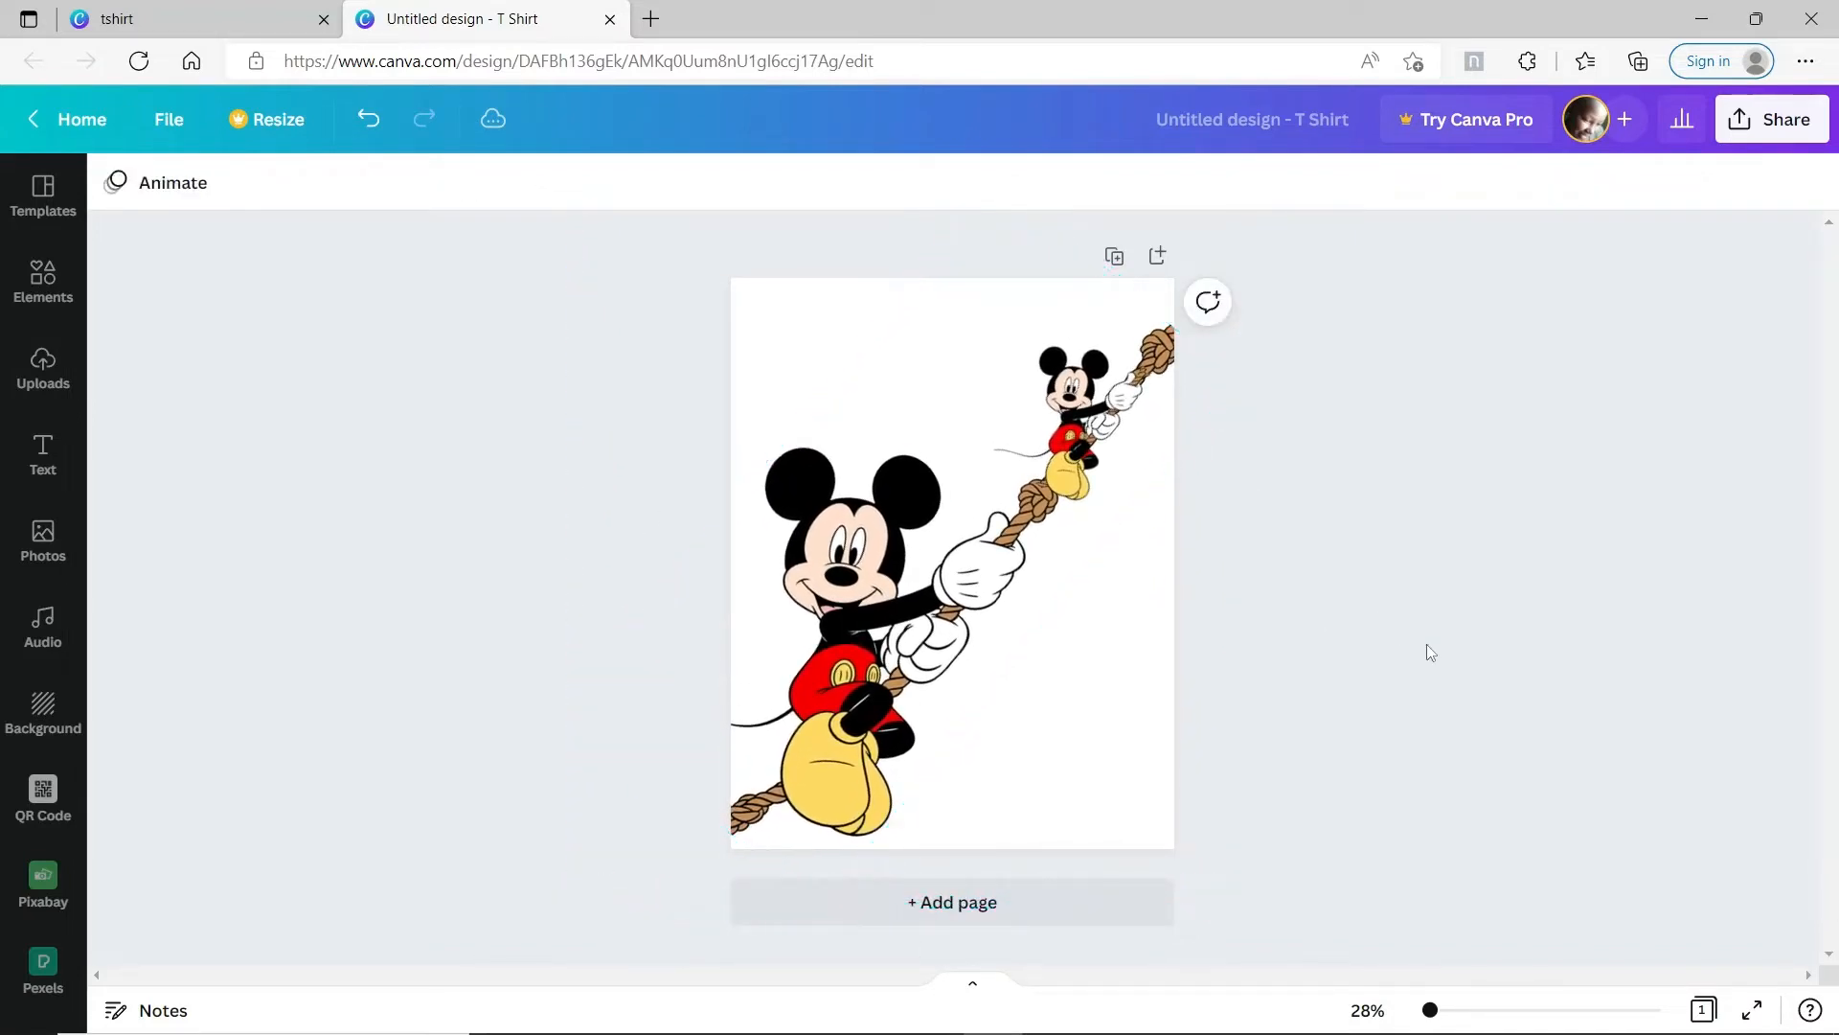
pyautogui.moveTo(966, 594)
pyautogui.mouseDown()
pyautogui.moveTo(977, 577)
pyautogui.moveTo(964, 589)
pyautogui.mouseUp()
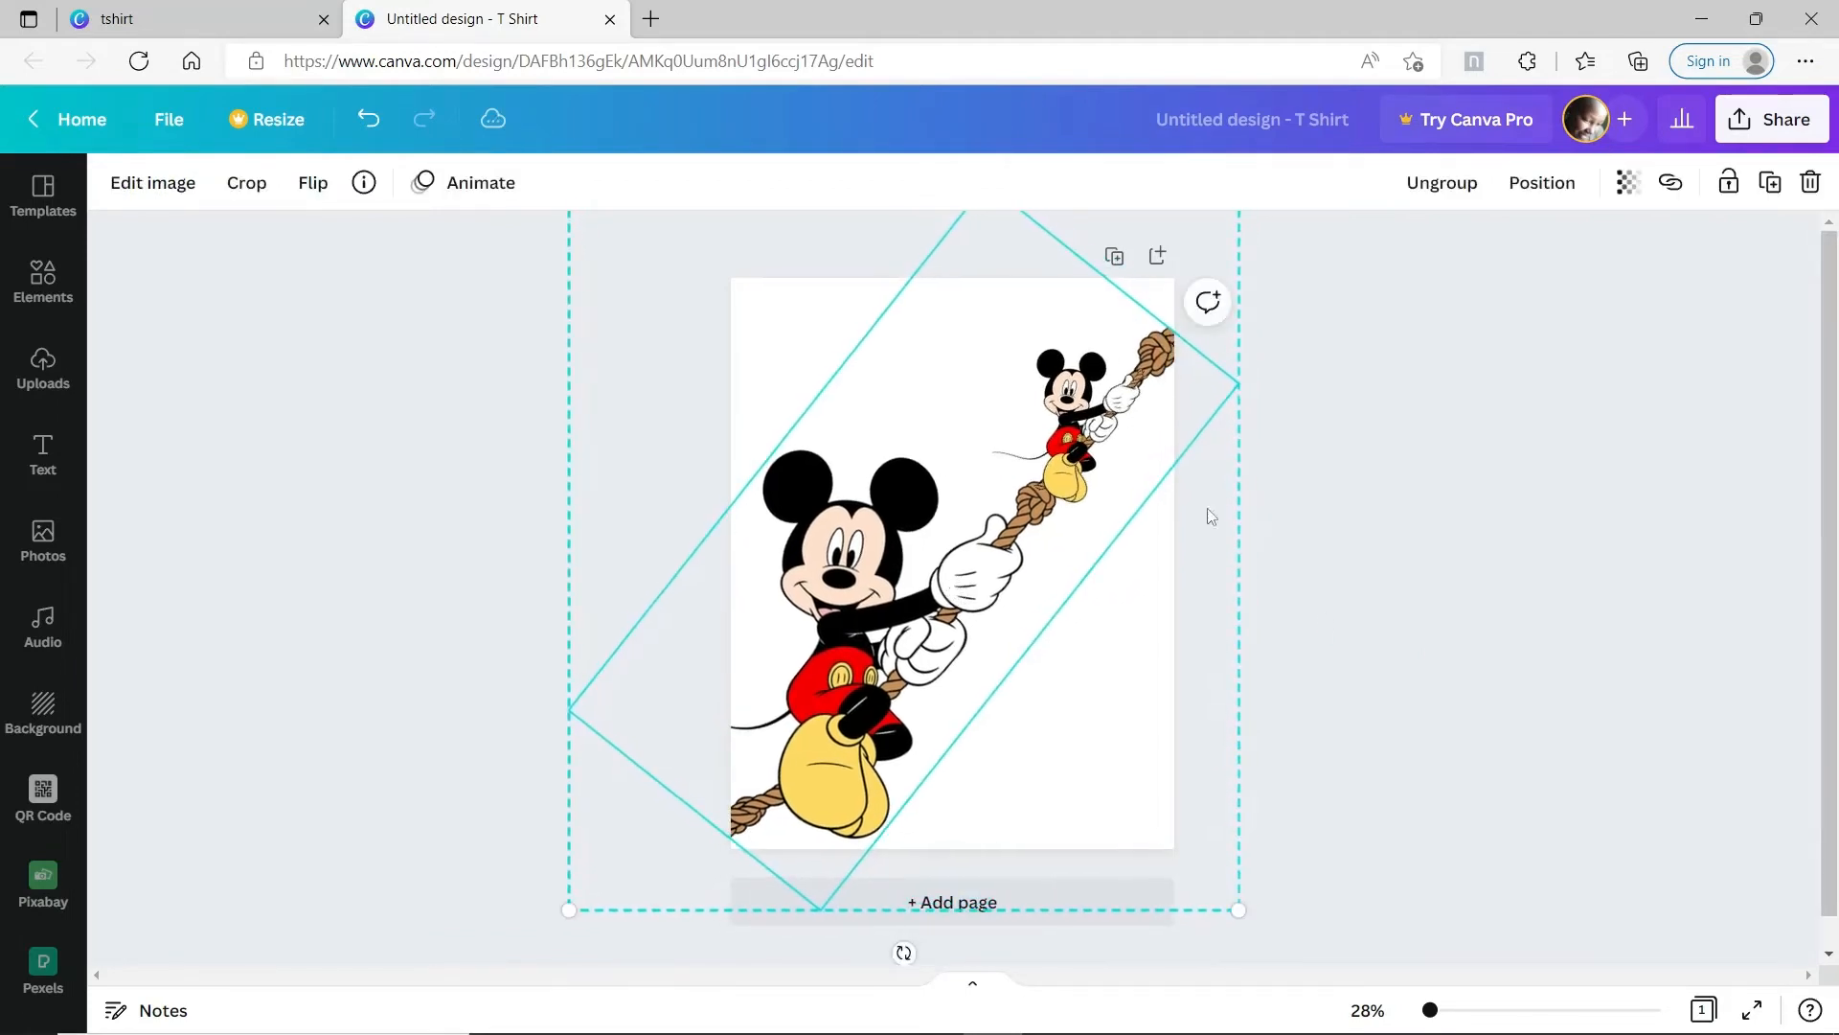
pyautogui.click(1315, 453)
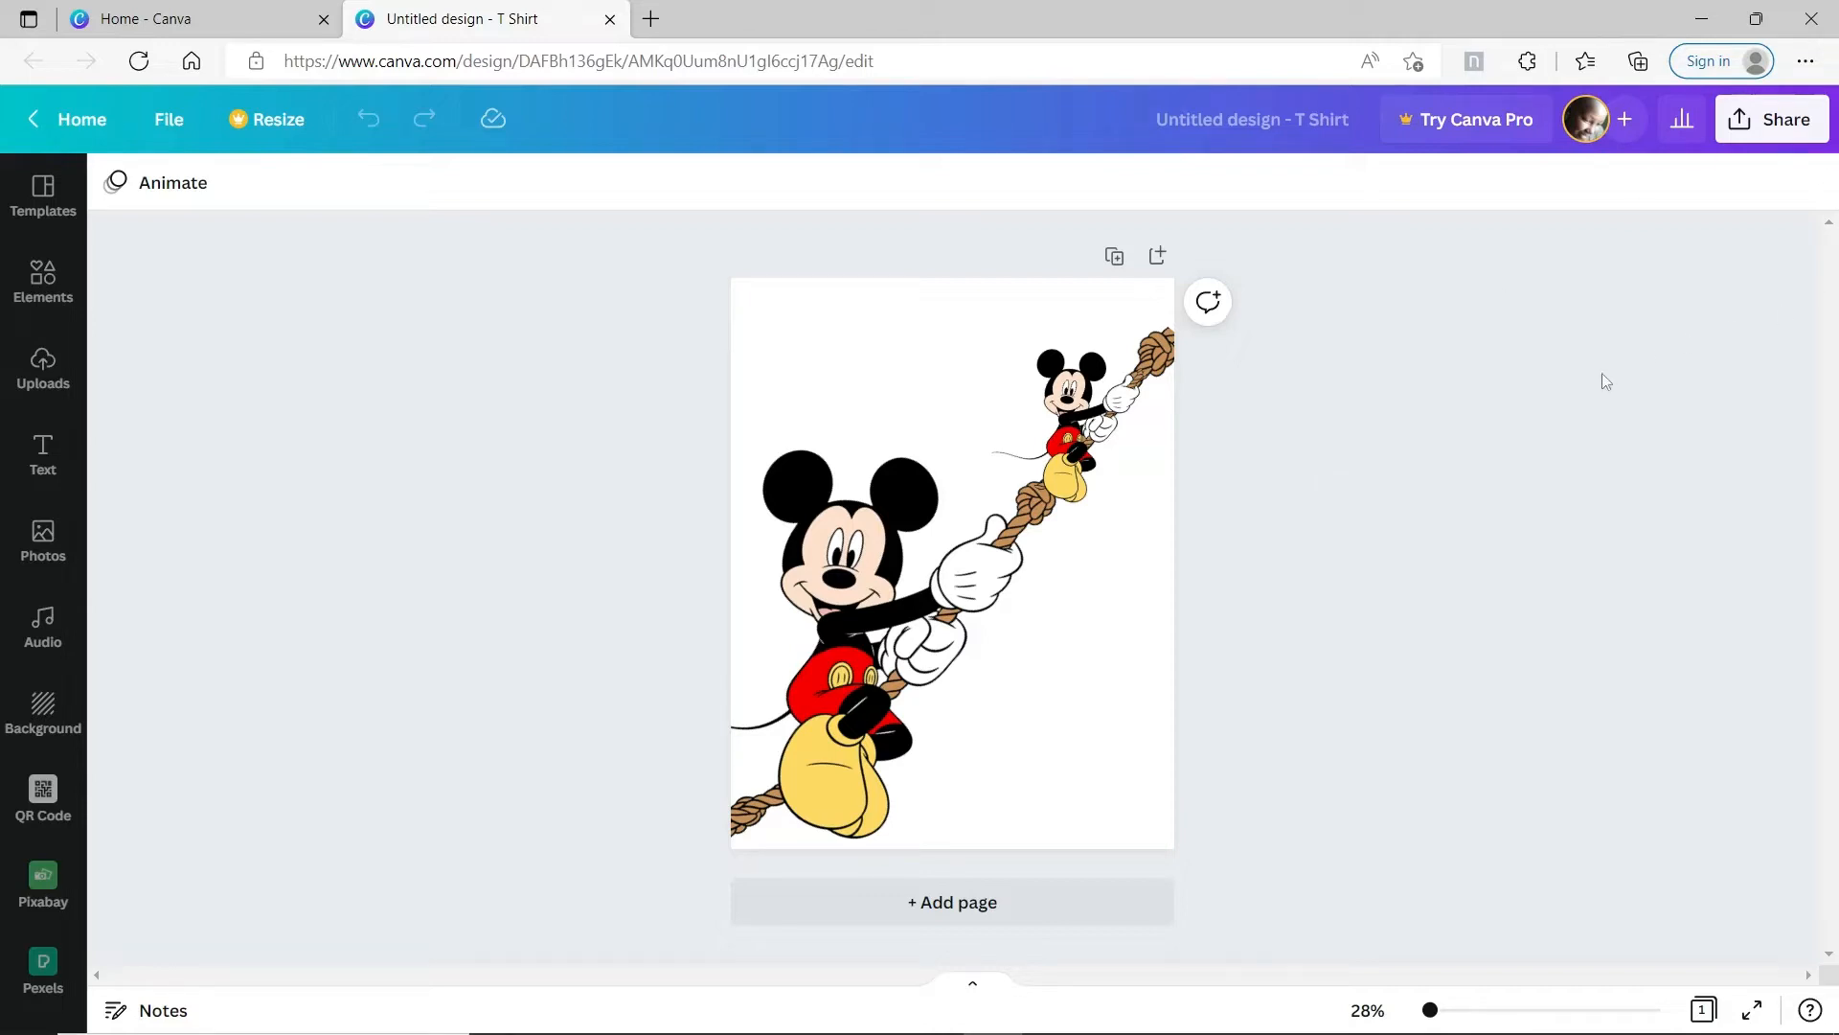
# Step: Download the T-shirt design as a PNG at size 1
pyautogui.click(1779, 119)
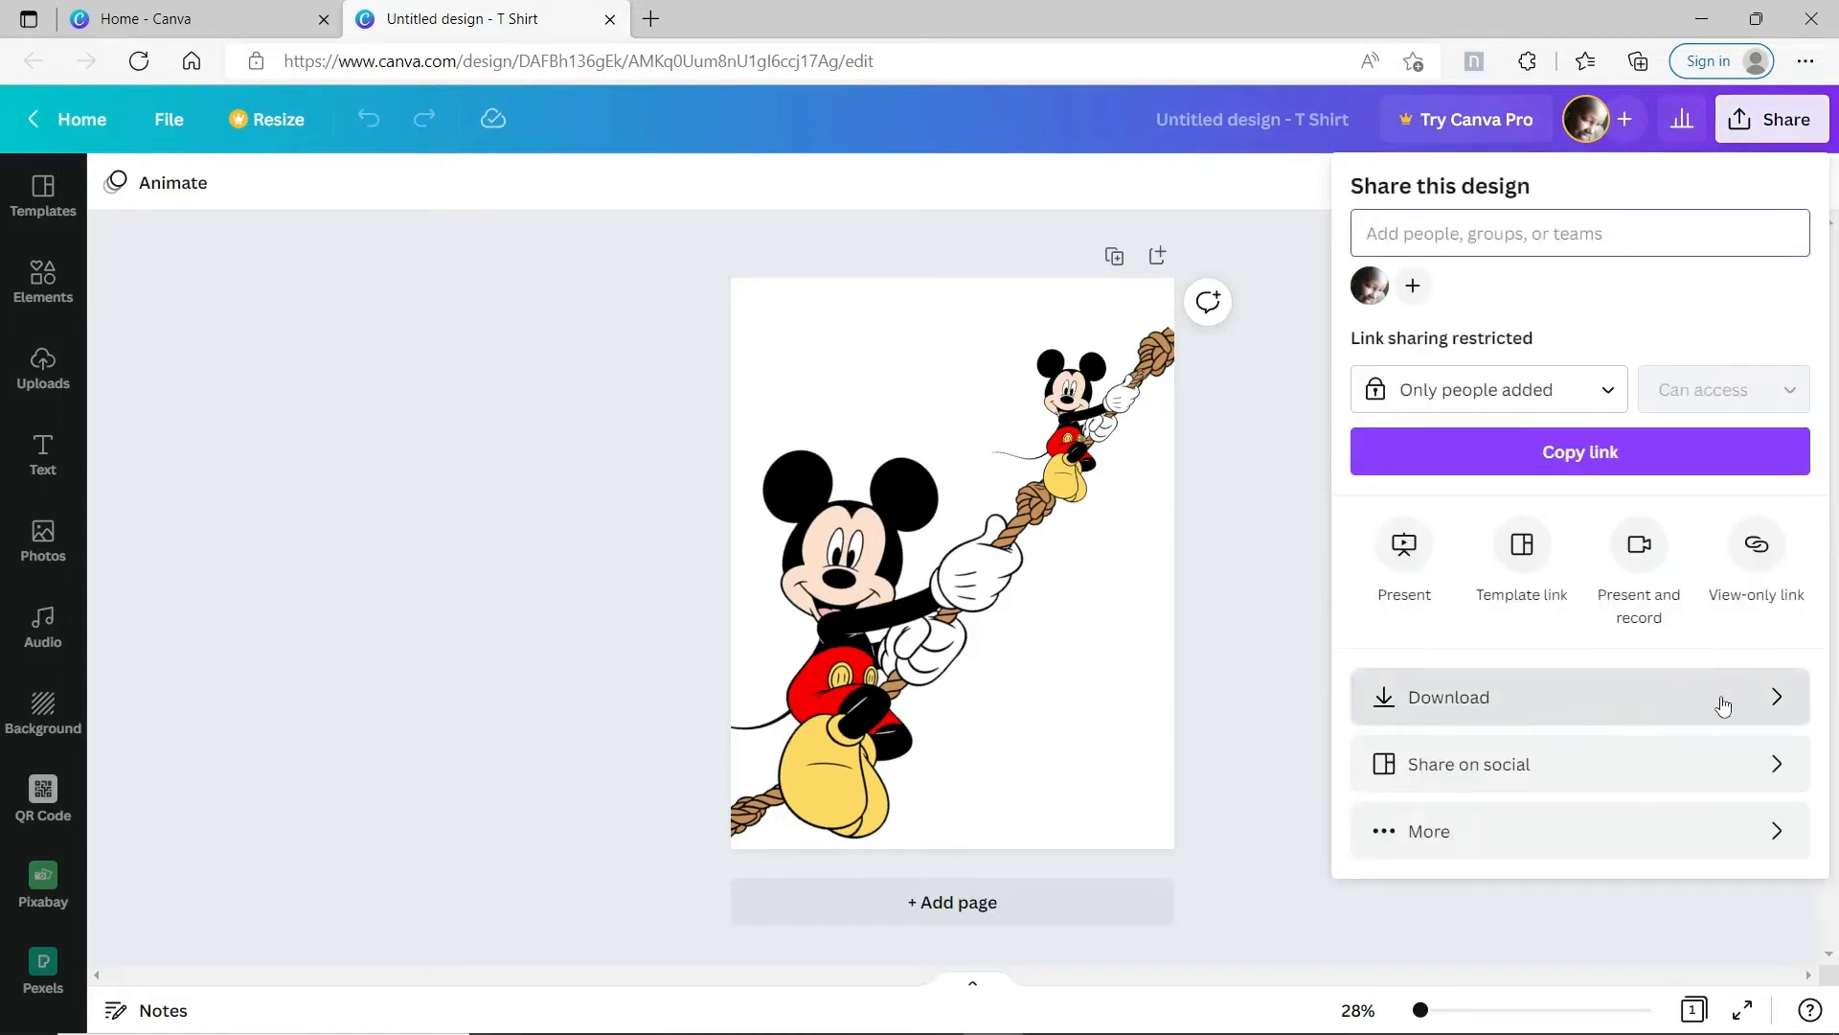
pyautogui.click(1723, 706)
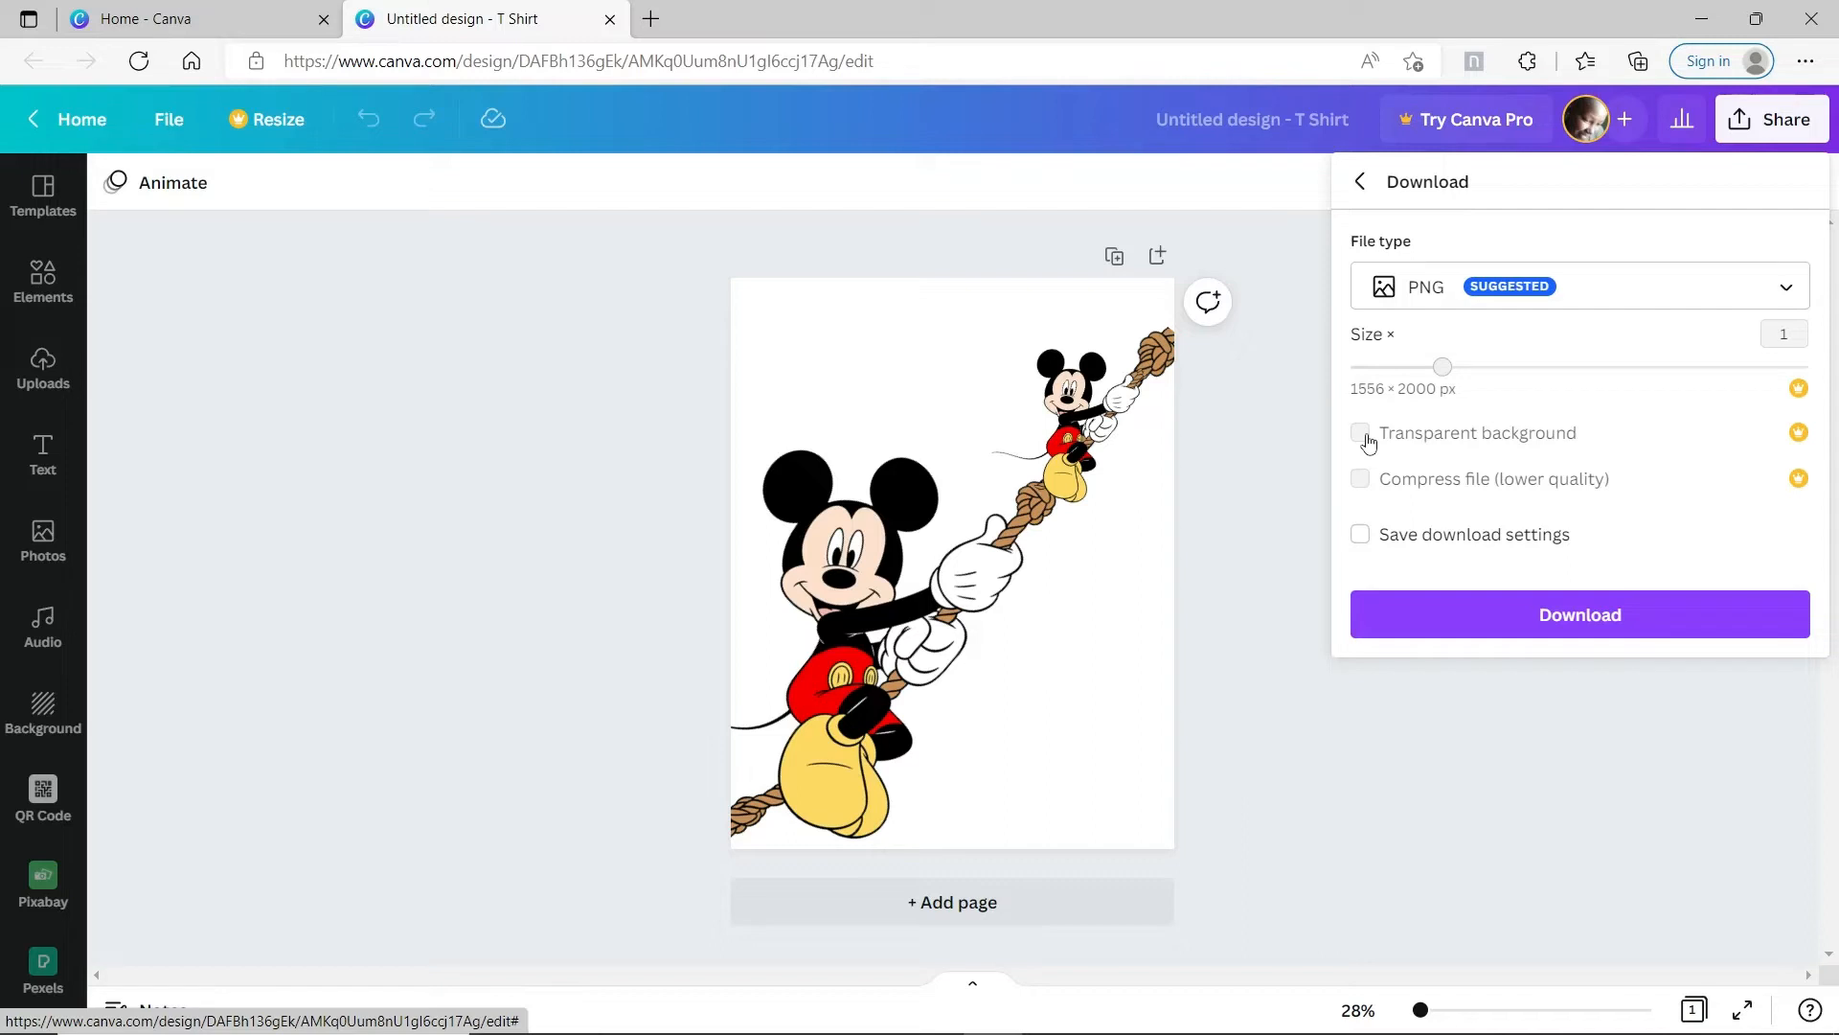
pyautogui.click(1594, 628)
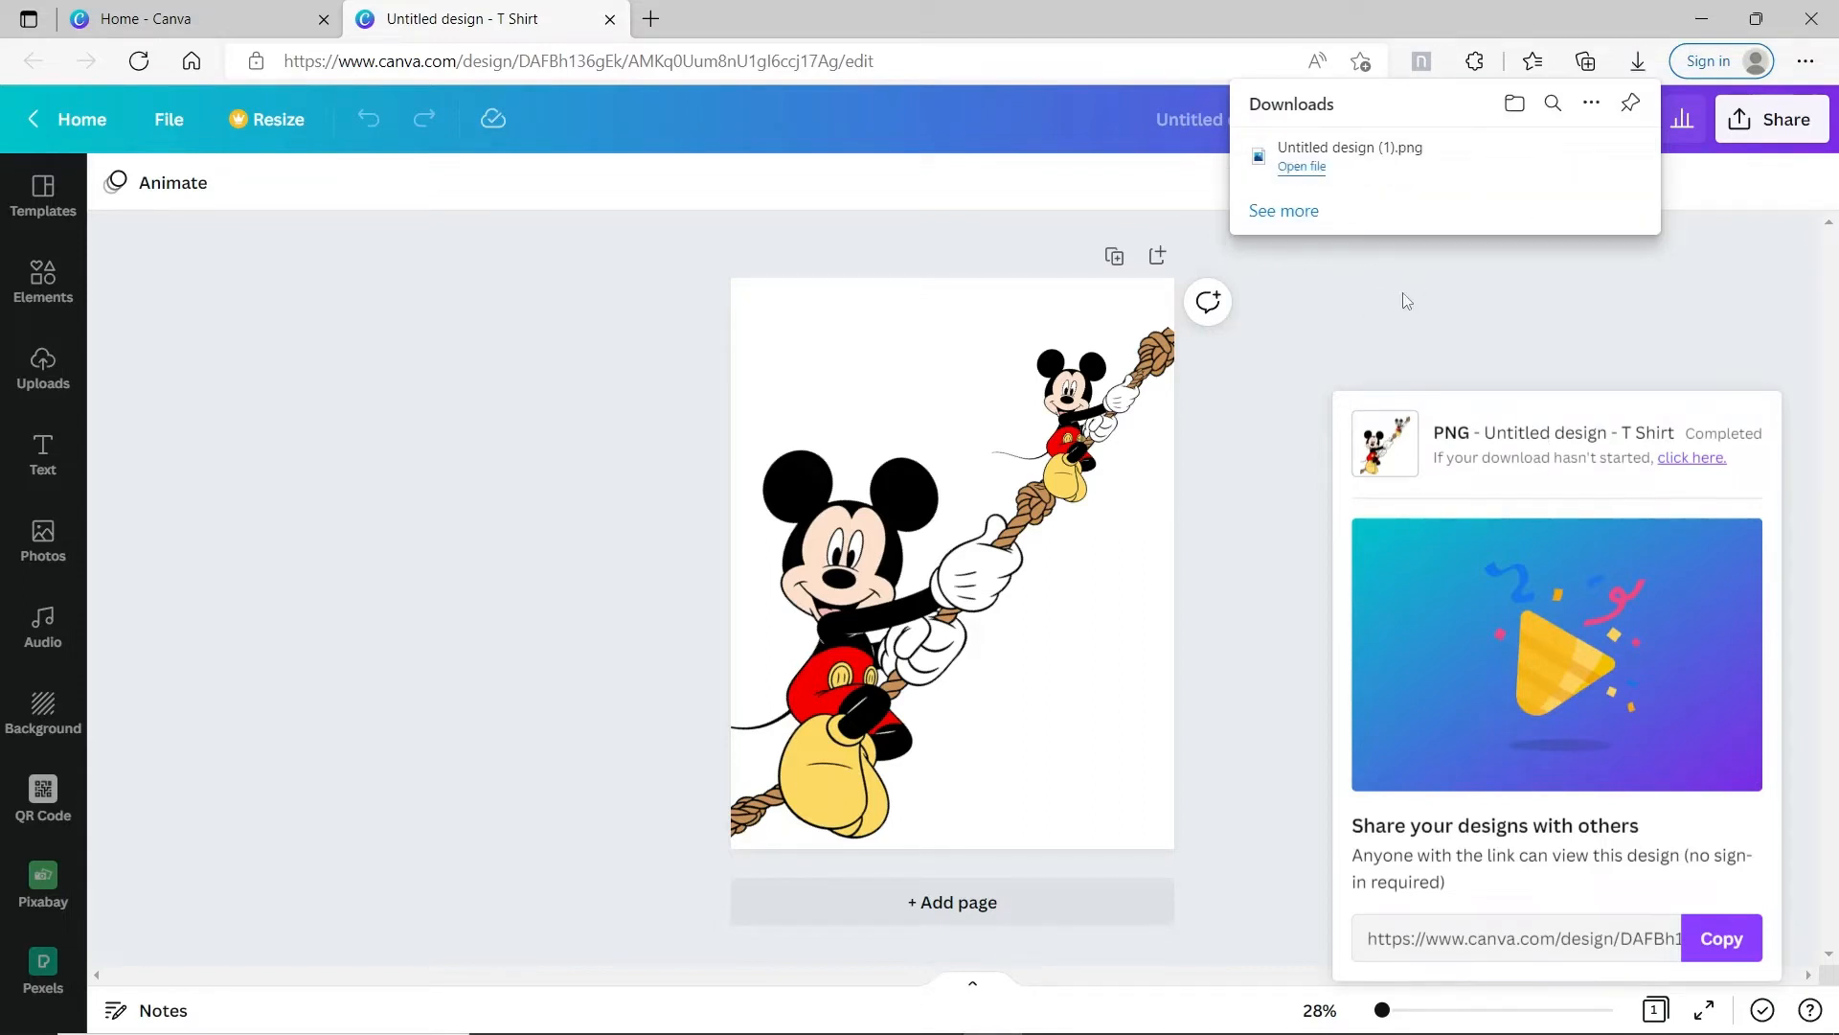
# Step: Open the remove.bg background remover in a new browser tab
pyautogui.click(652, 20)
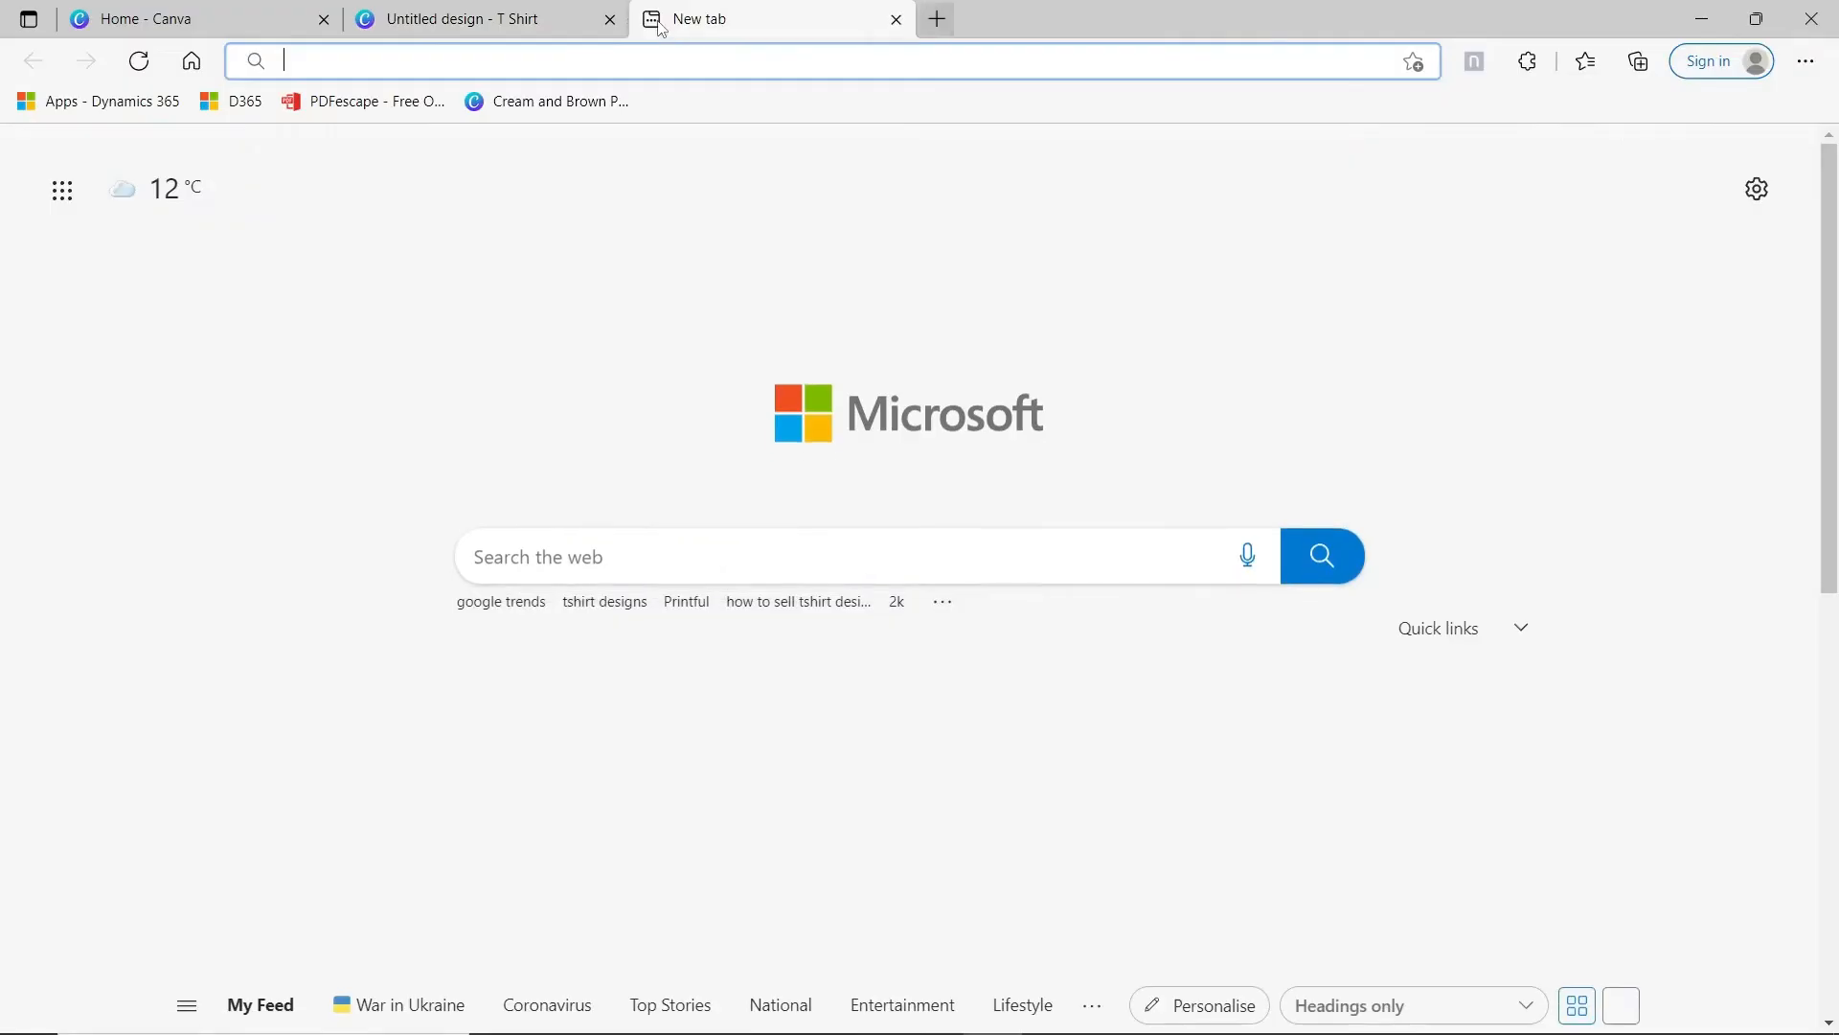
pyautogui.click(604, 65)
pyautogui.write('bg')
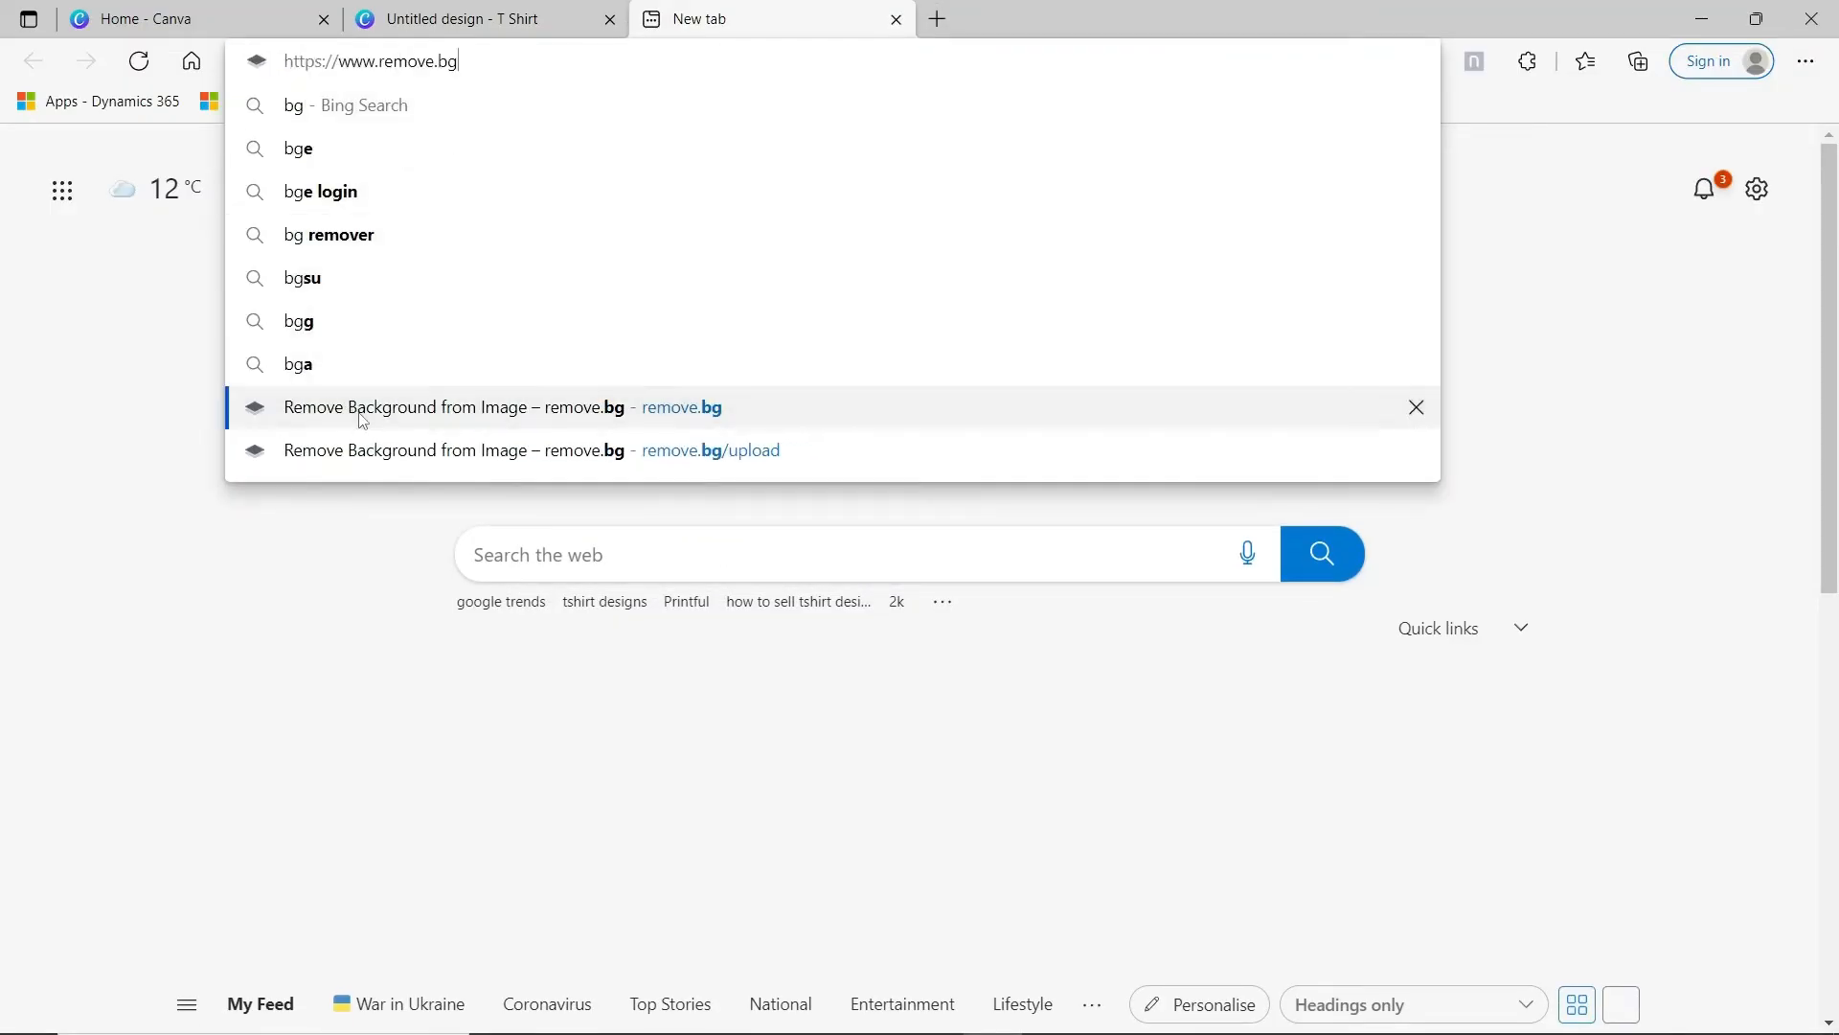
pyautogui.click(361, 410)
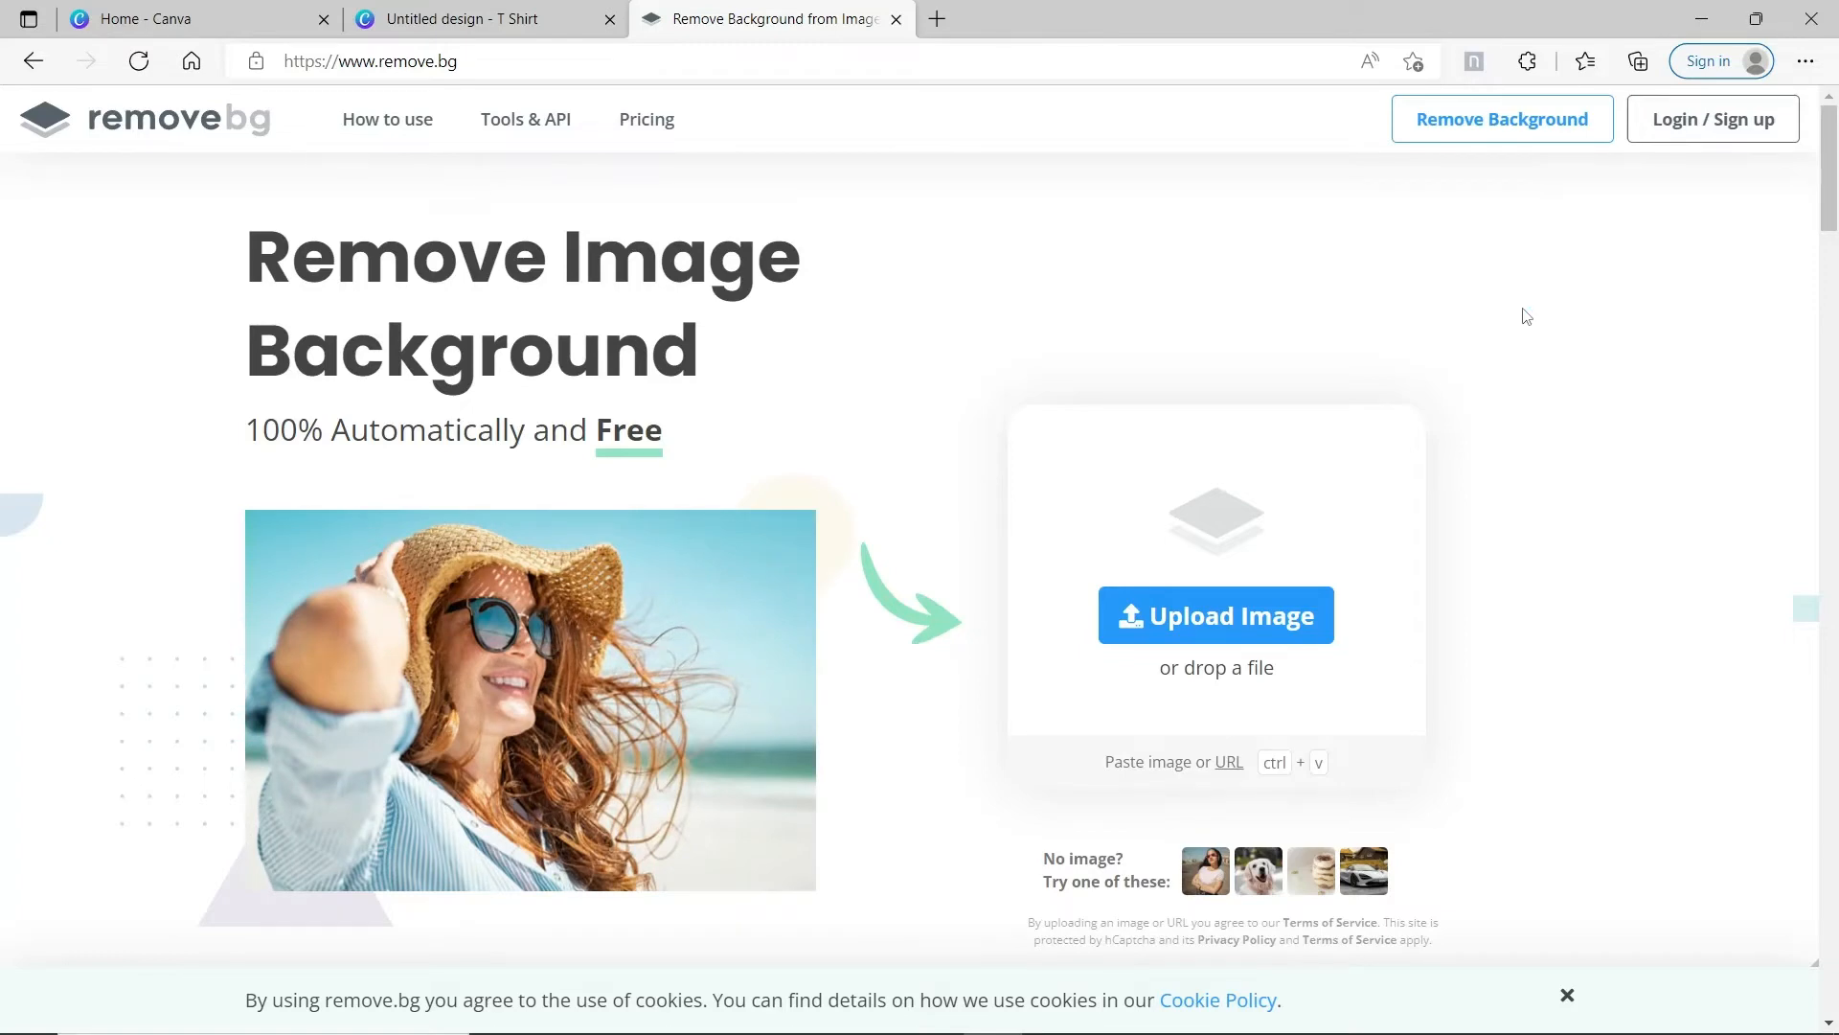
# Step: Upload "Untitled design" from the Downloads folder to remove.bg and download the background-free preview image
pyautogui.moveTo(814, 1030)
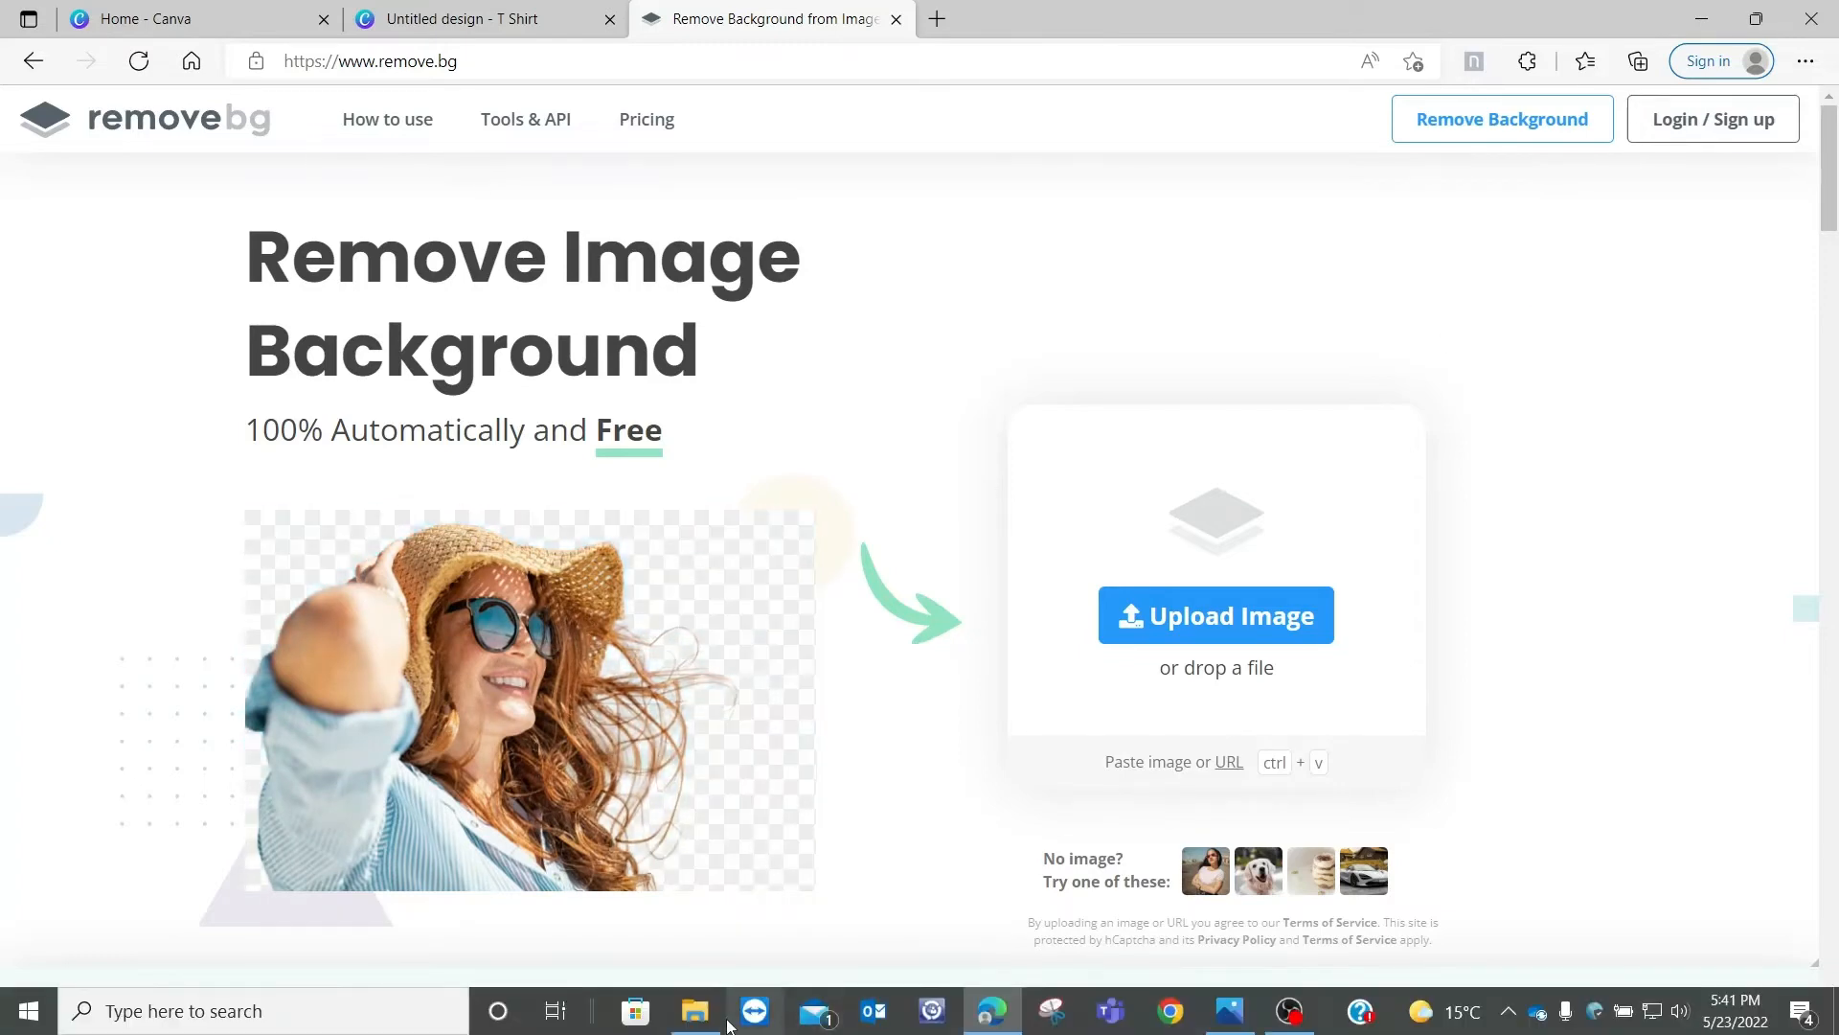
pyautogui.click(695, 1012)
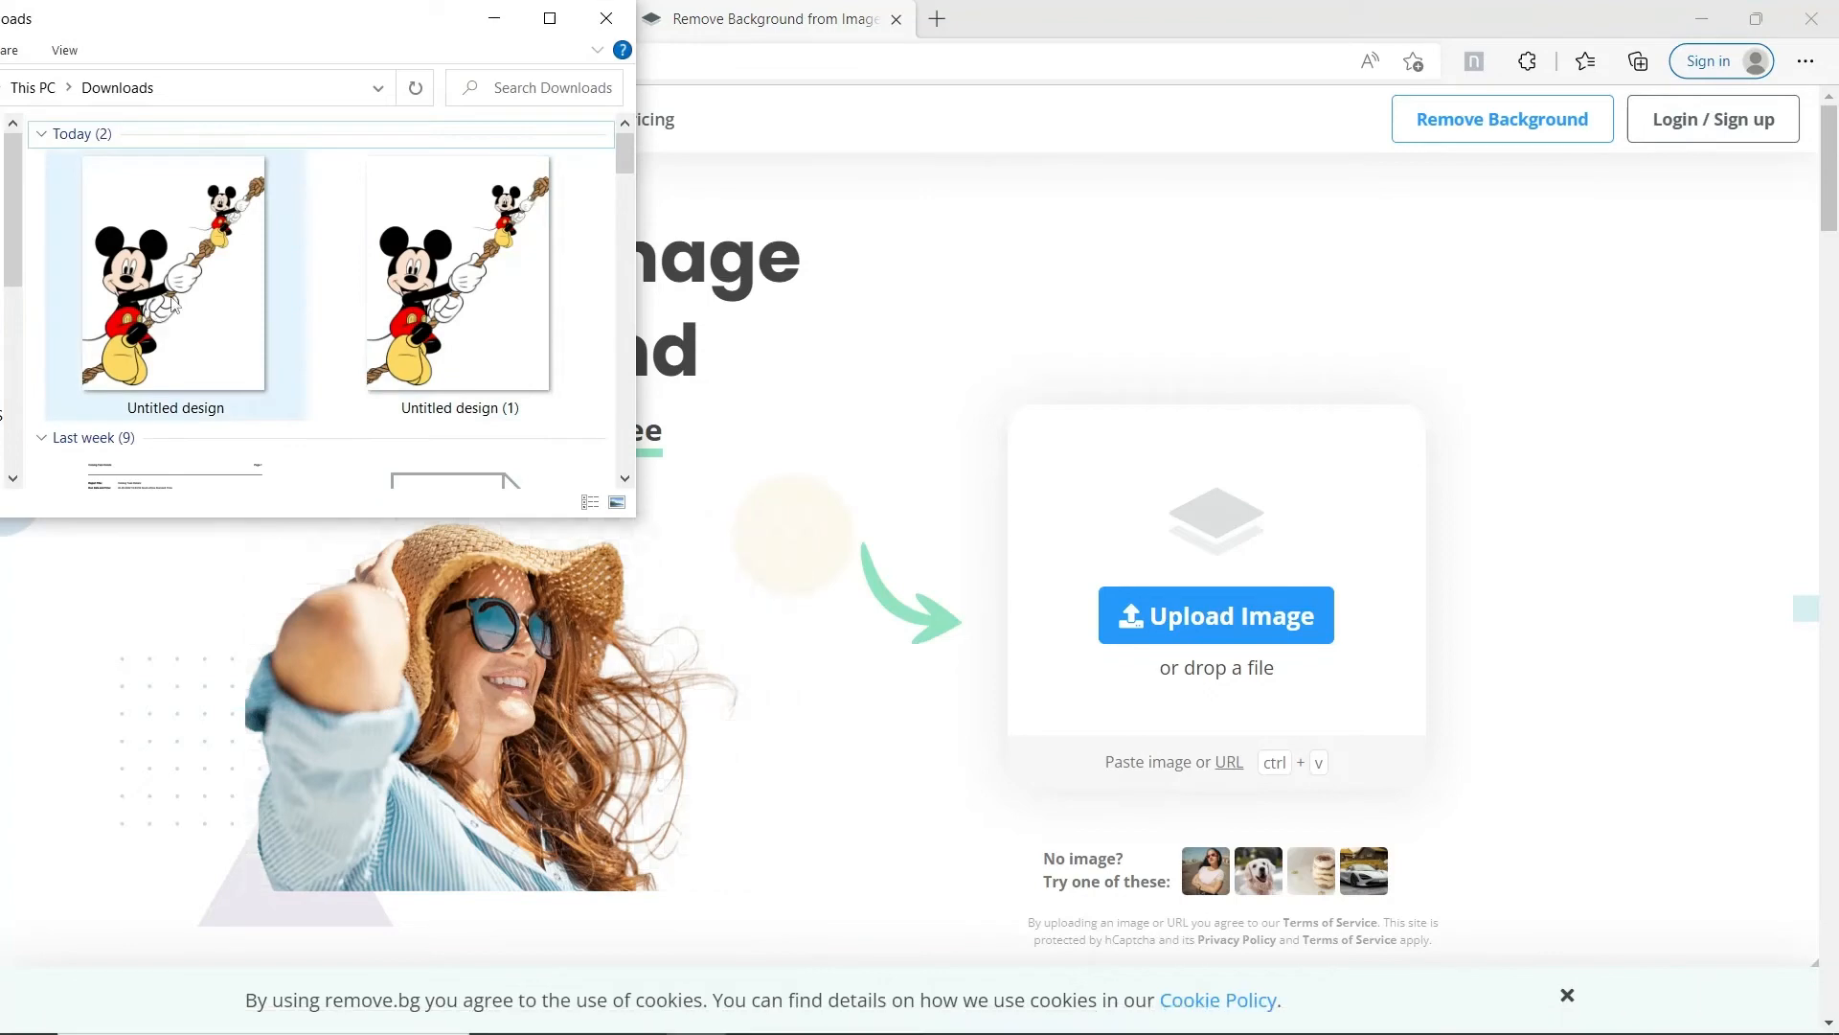
pyautogui.moveTo(173, 304); pyautogui.dragTo(1036, 544)
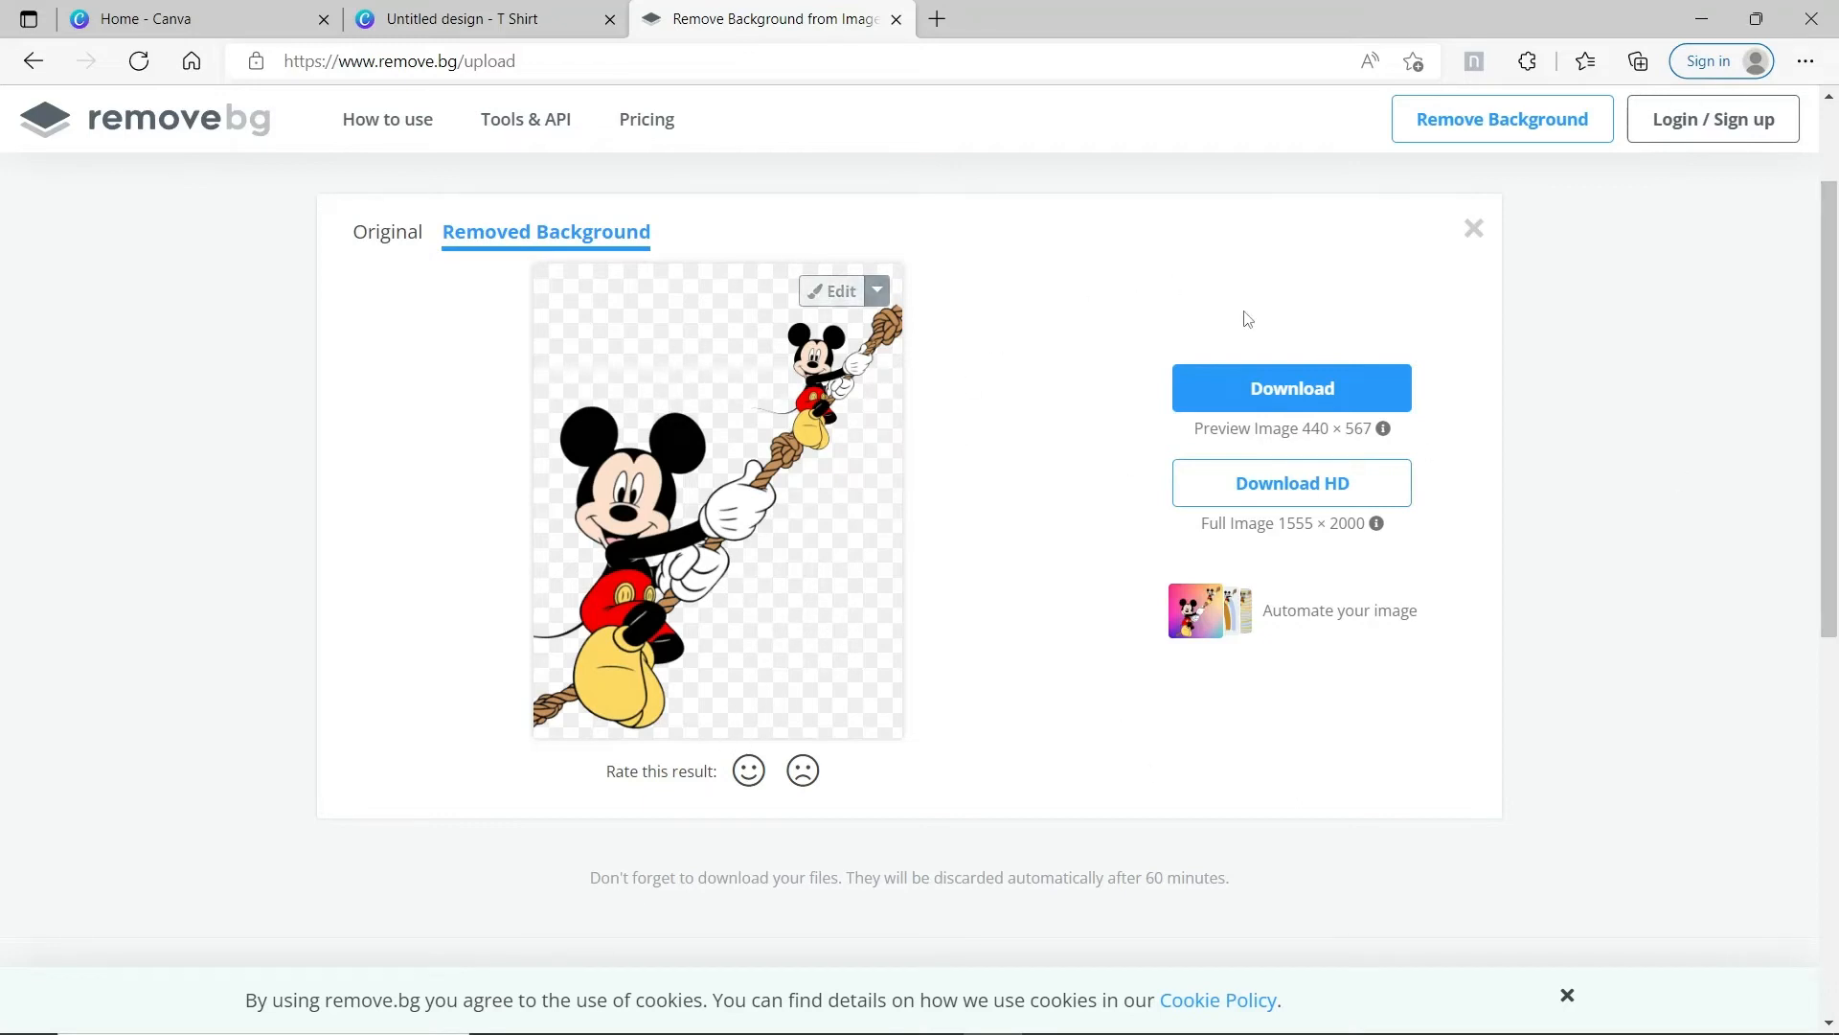
pyautogui.click(1324, 390)
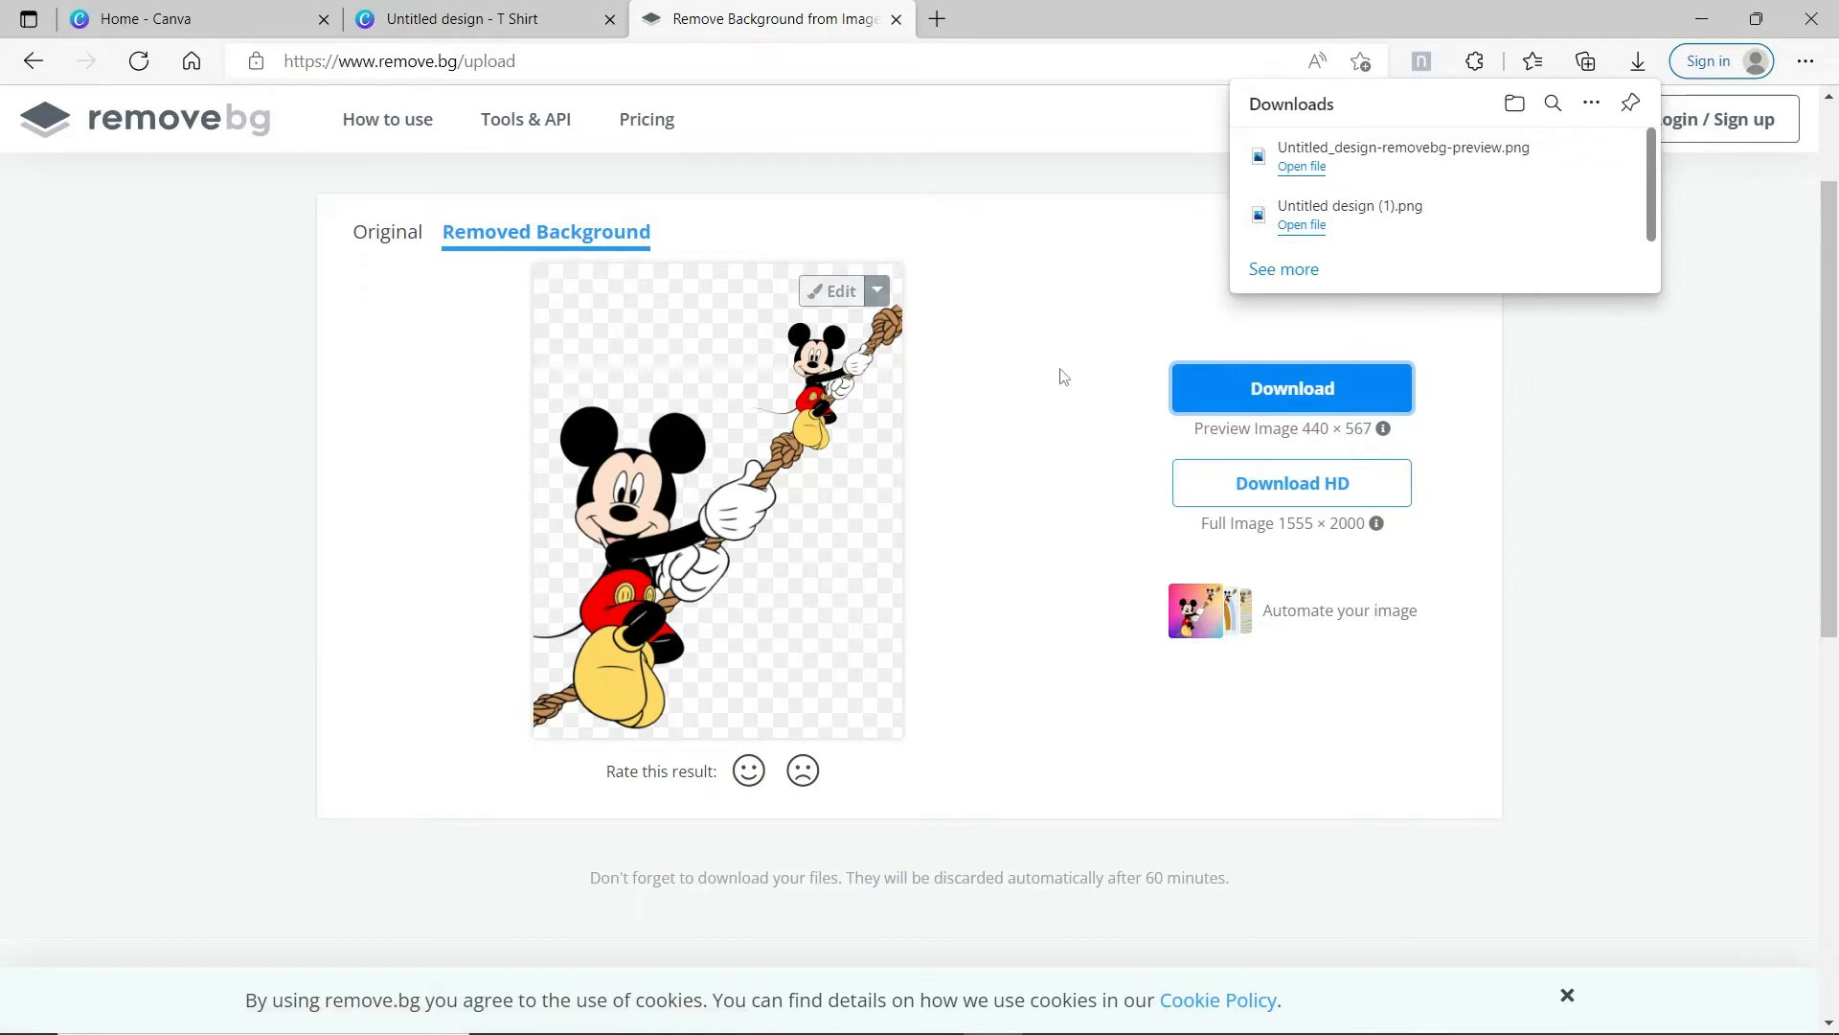
# Step: Open the Placeit mockup site in a new browser tab through its suggested over-the-shoulder MacBook mockup page
pyautogui.click(938, 17)
pyautogui.click(938, 18)
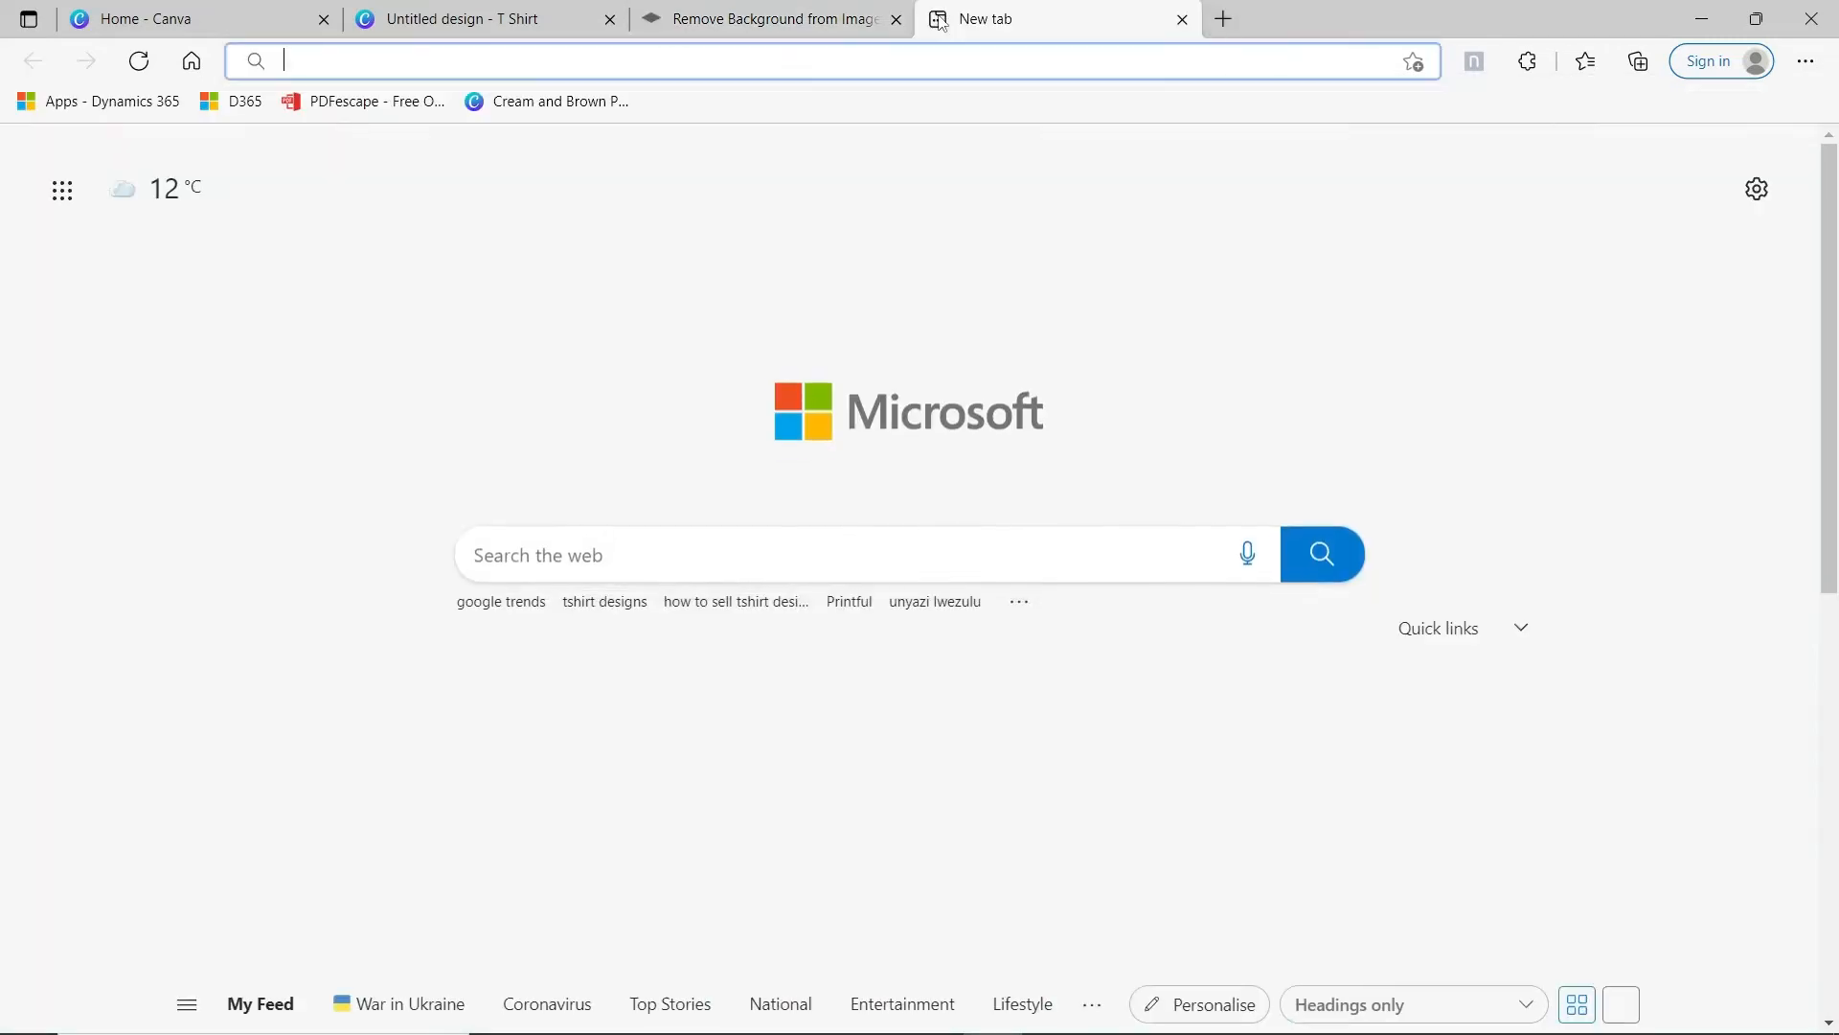
pyautogui.click(852, 73)
pyautogui.write('place')
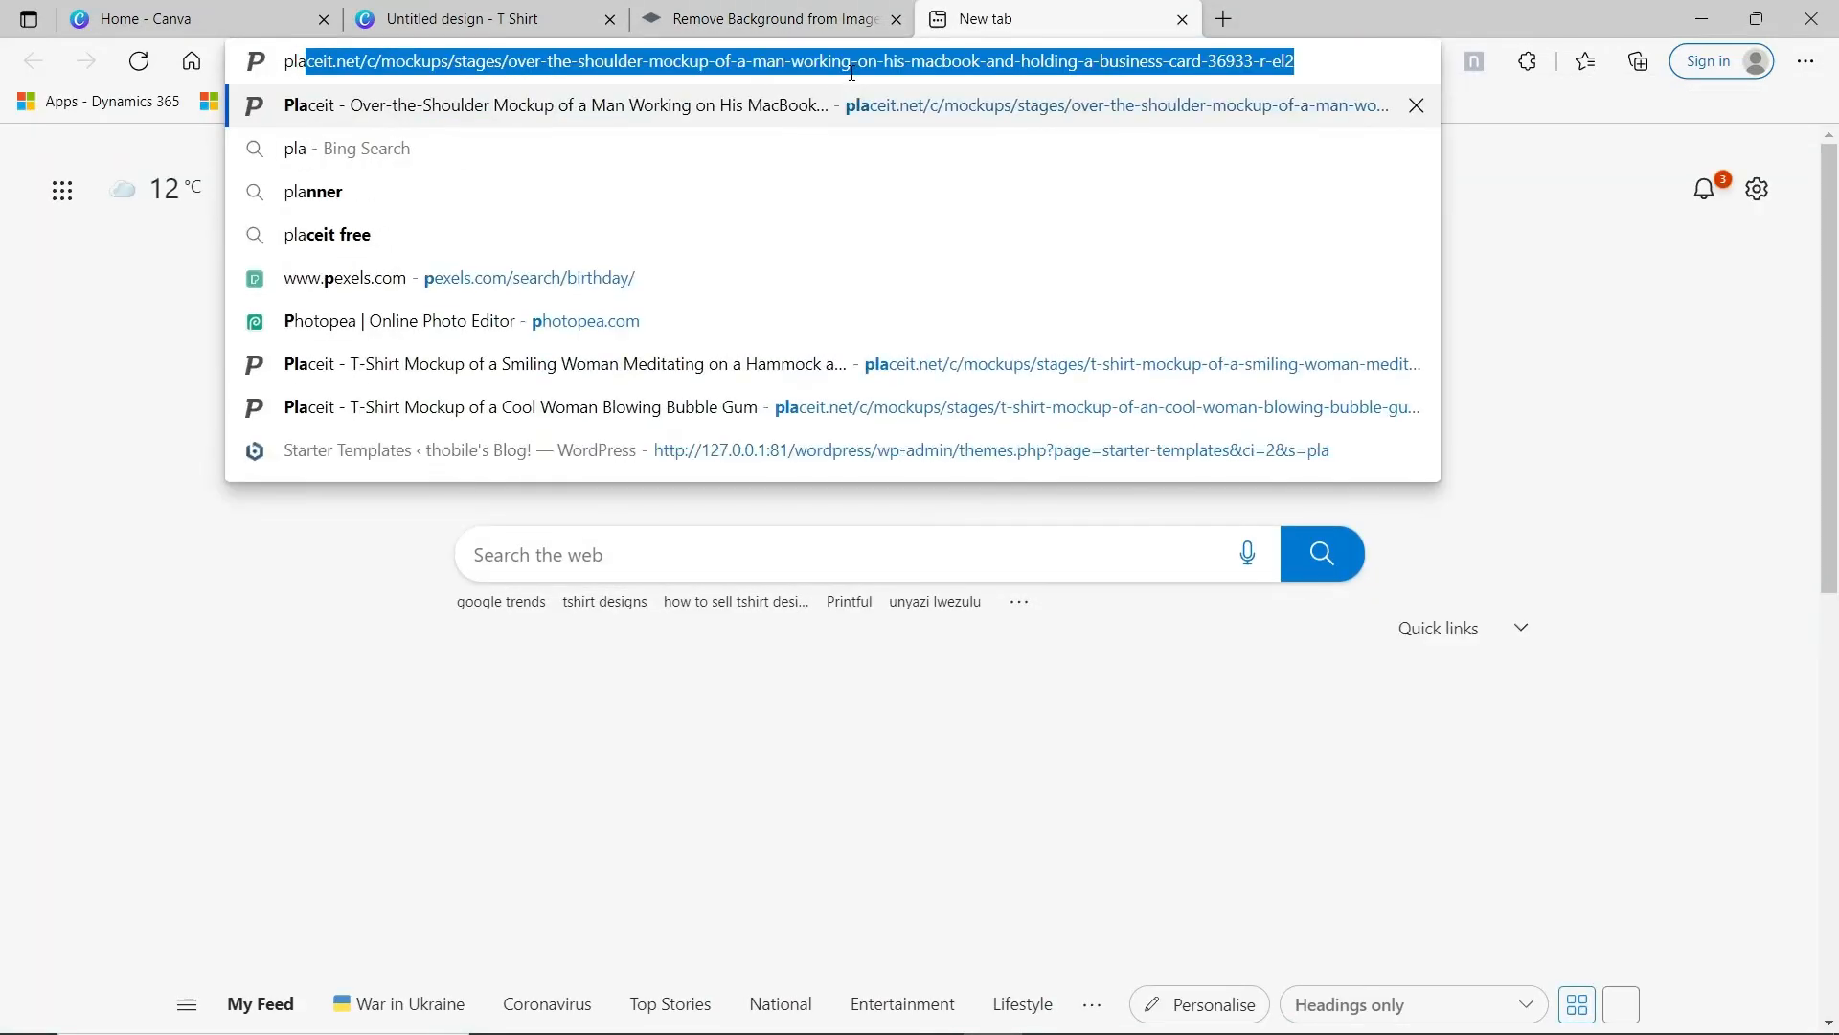
pyautogui.click(680, 115)
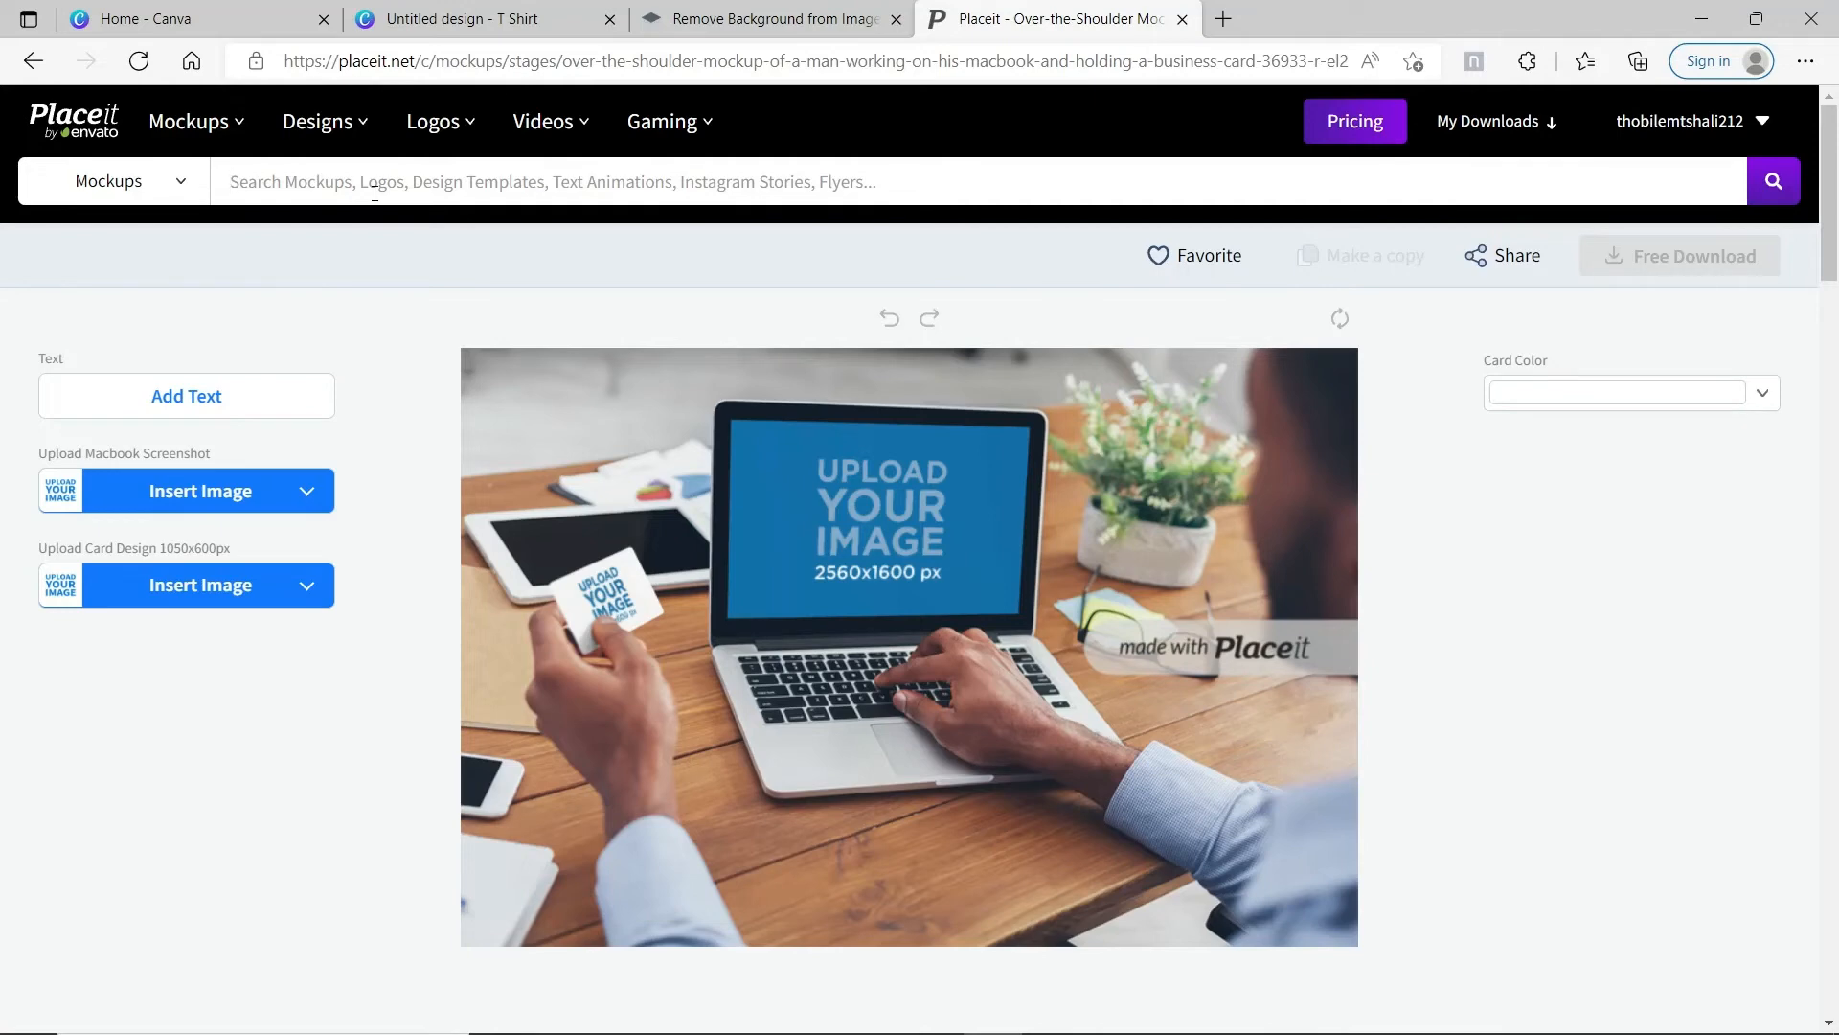
# Step: Search Placeit for "tshirt mockup free" and open the unisex T-shirt mockup of a tattooed woman at home
pyautogui.write('tshirts')
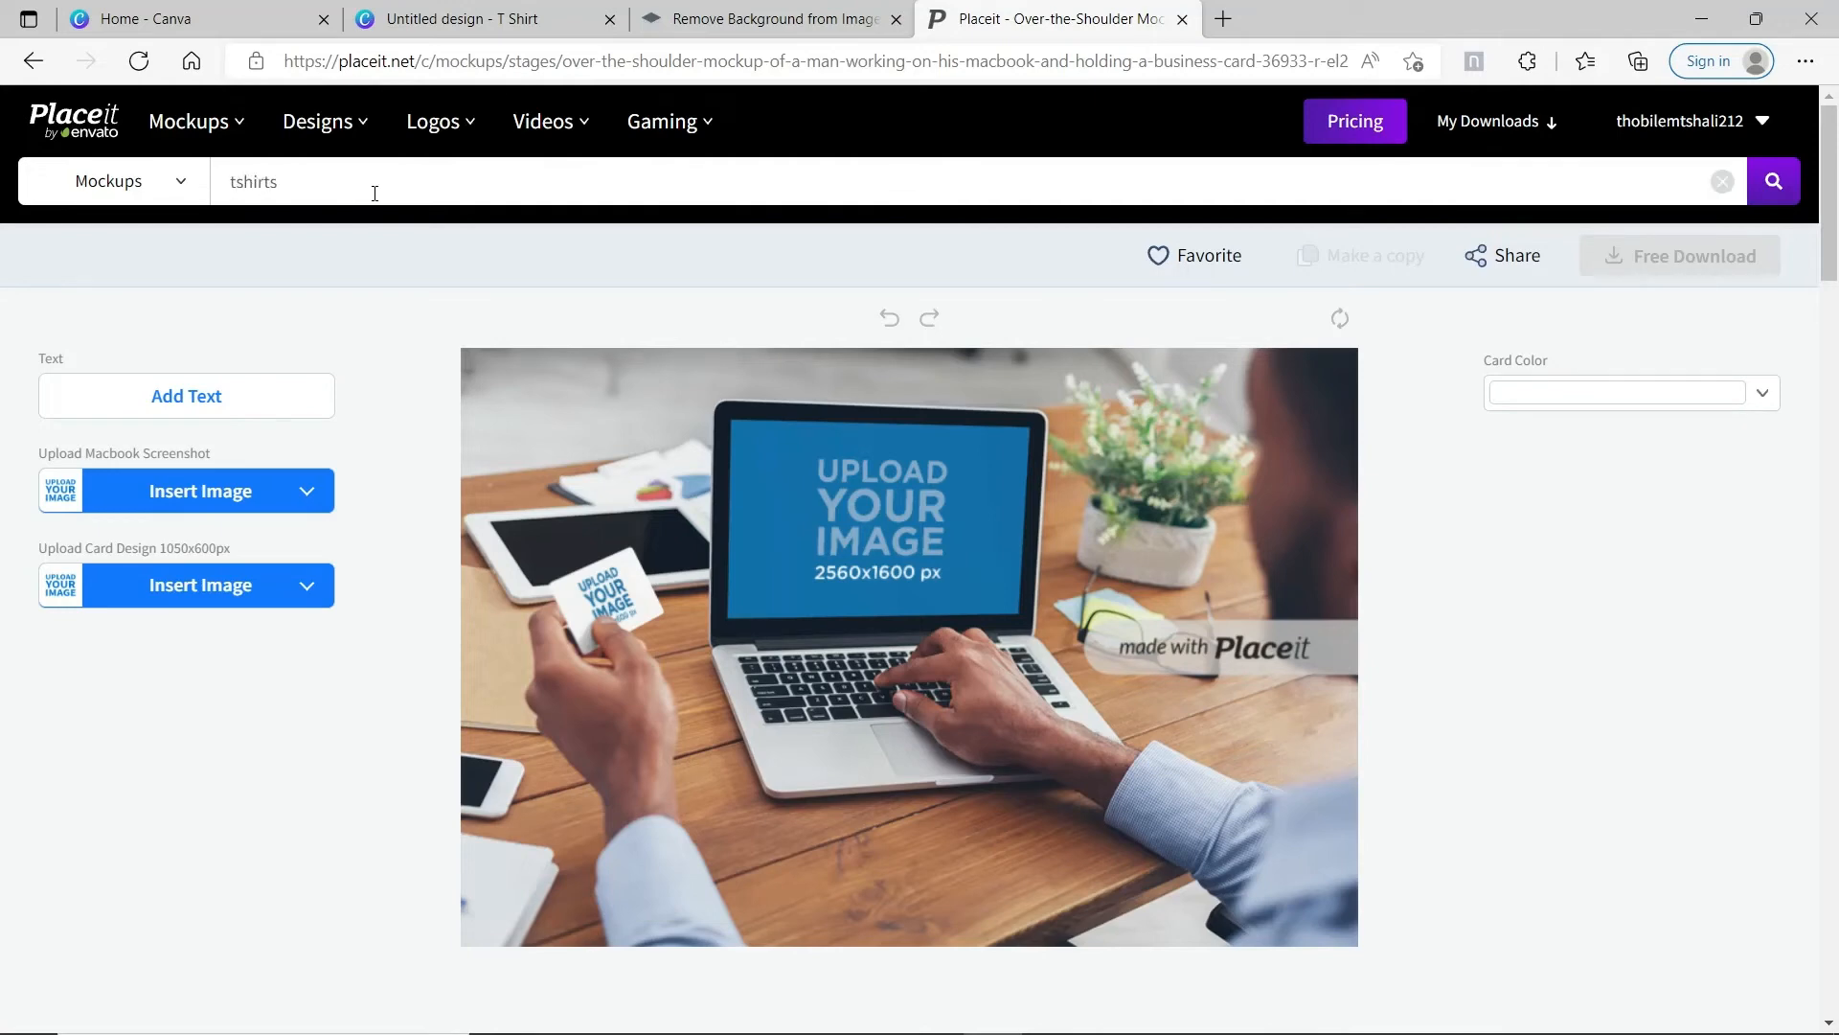
pyautogui.press('BackSpace')
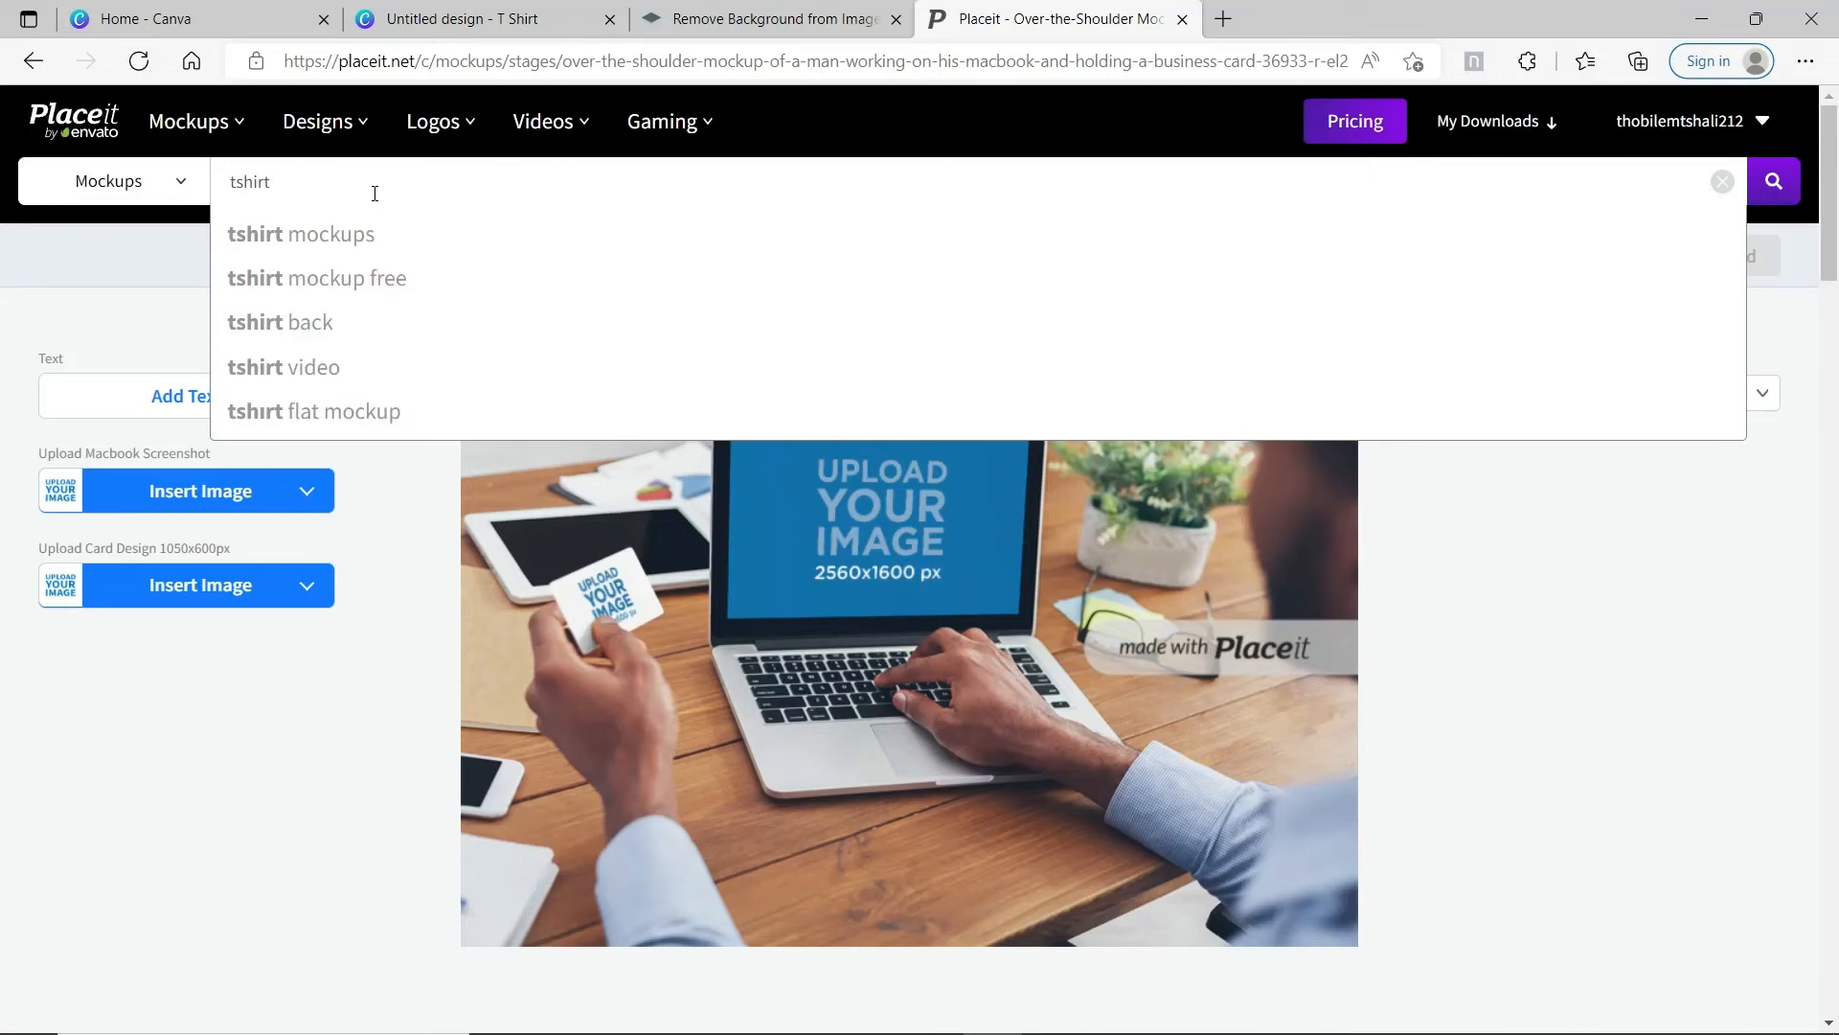
pyautogui.click(381, 286)
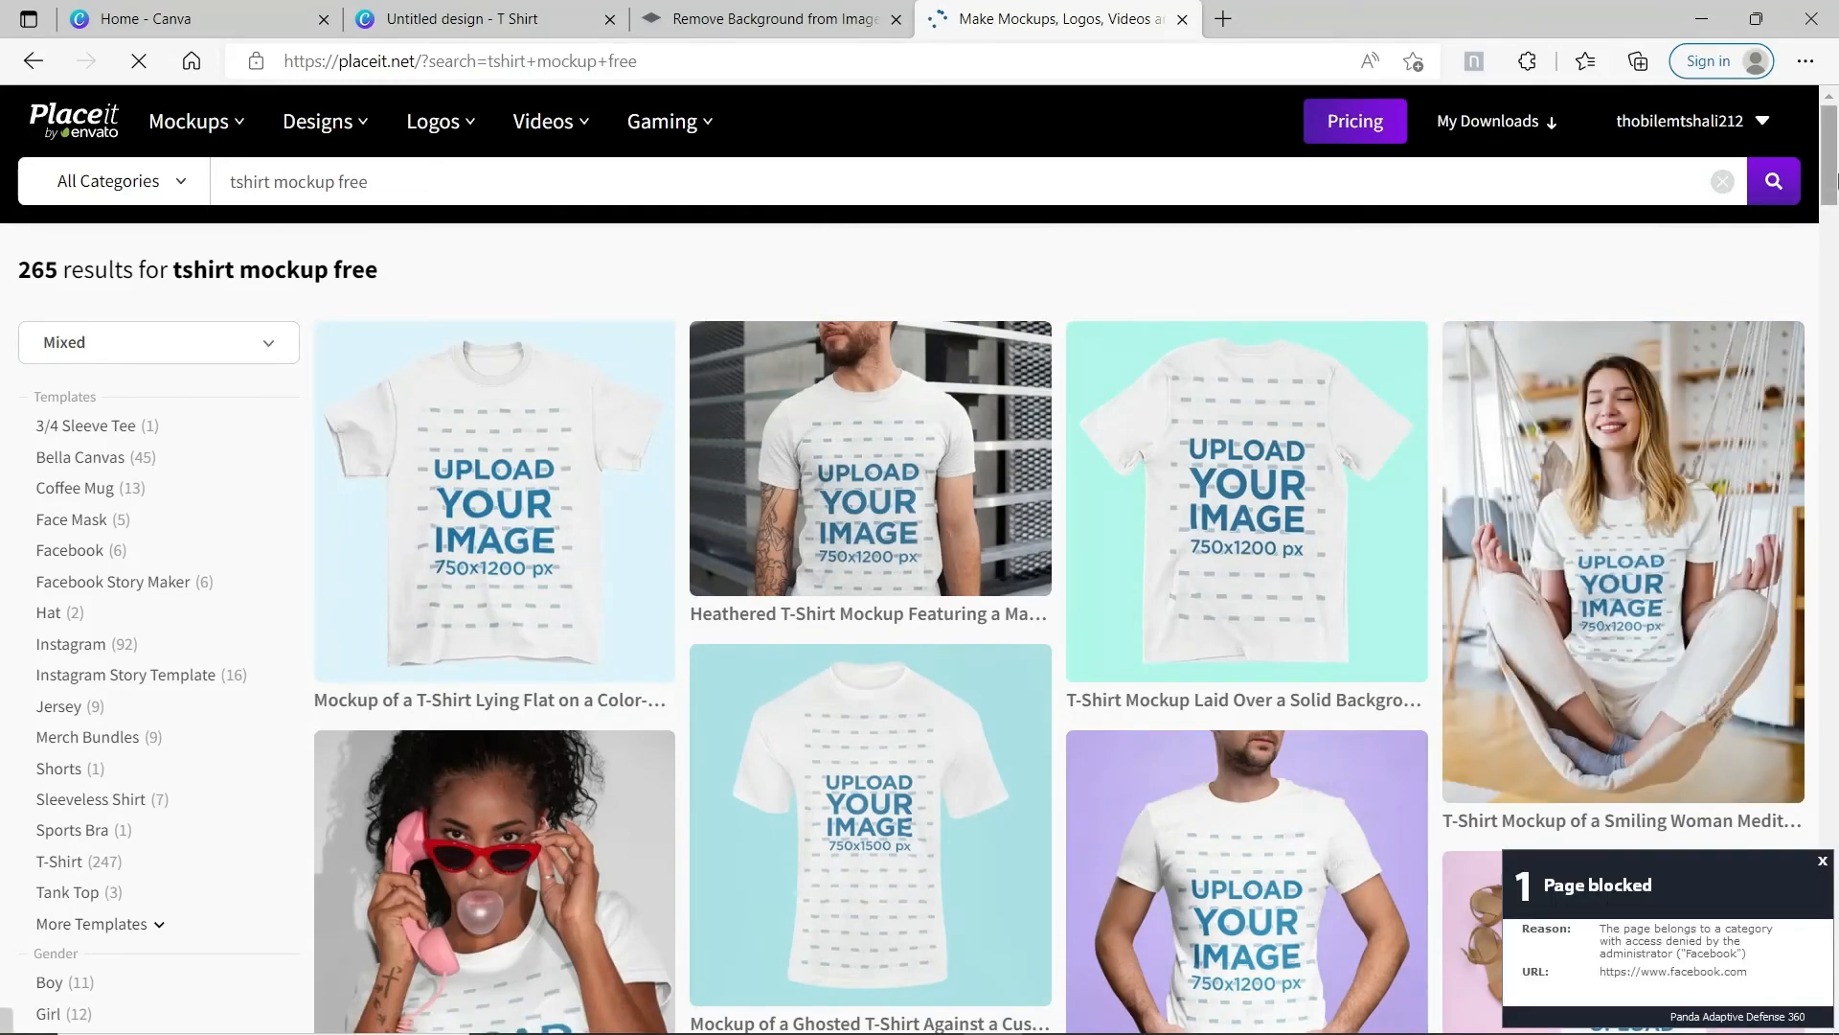
pyautogui.moveTo(1835, 178); pyautogui.dragTo(1835, 312)
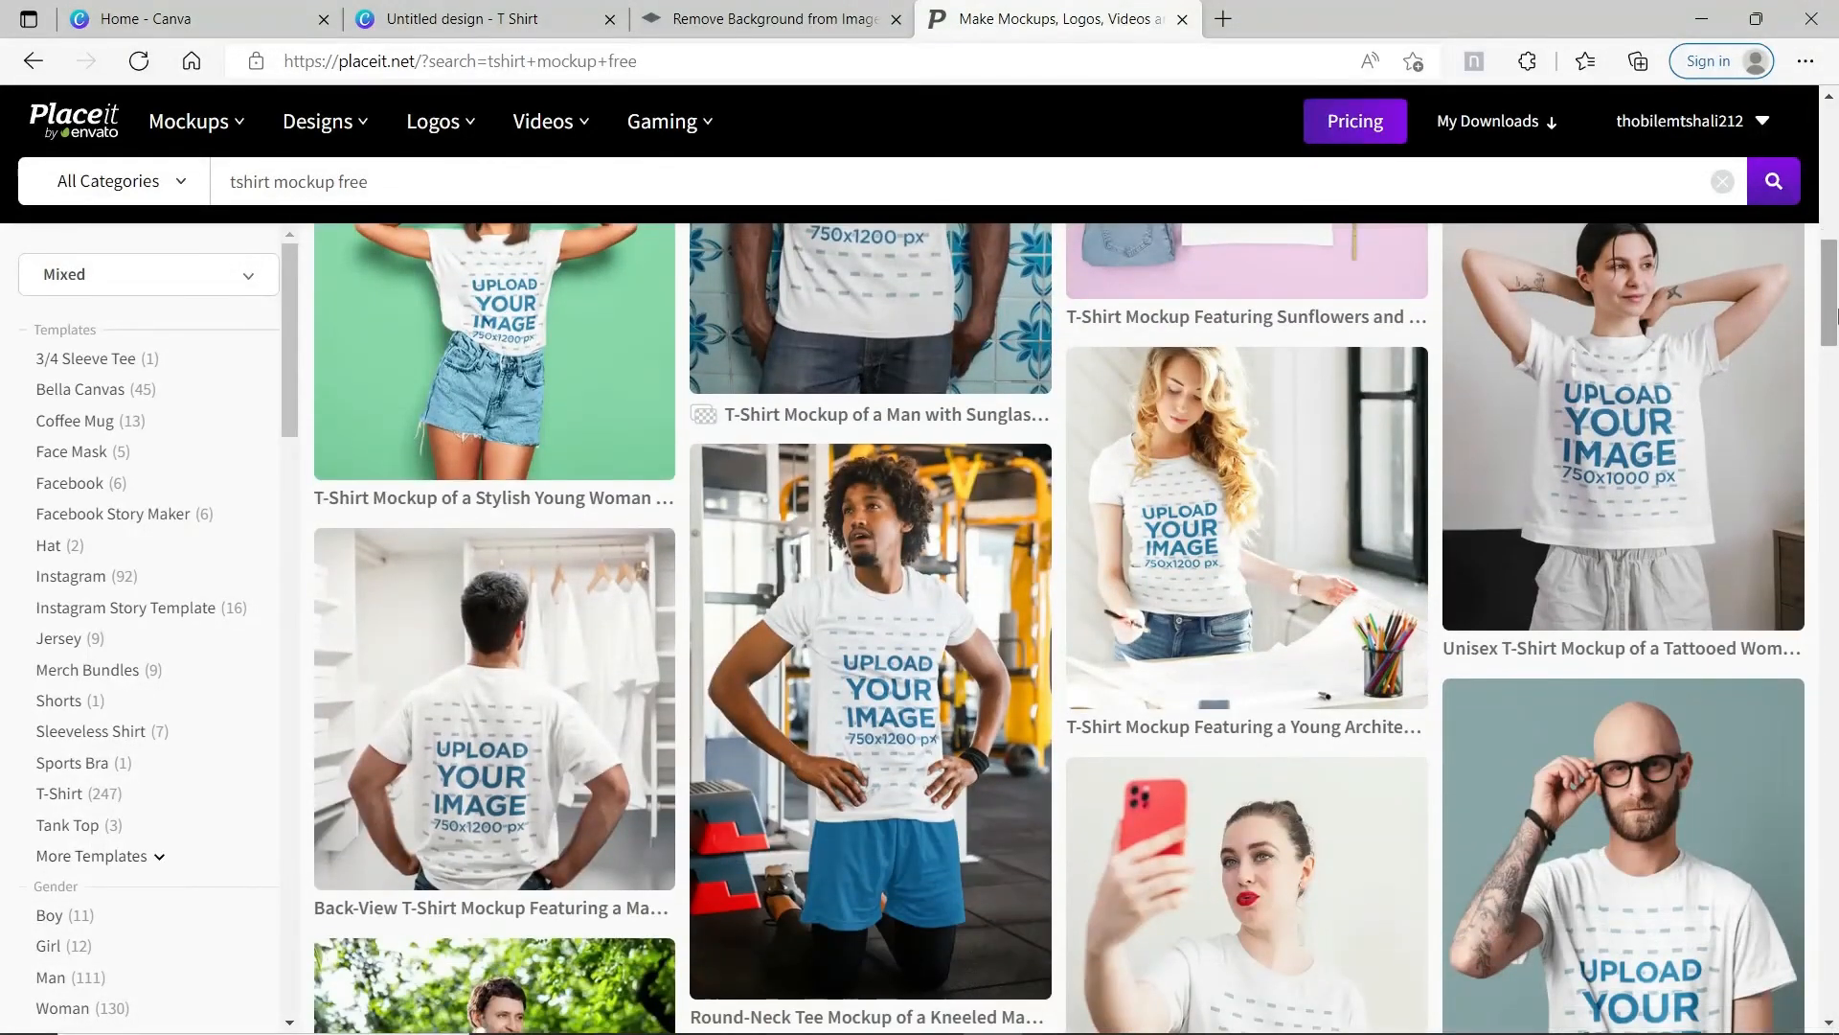
pyautogui.click(1618, 454)
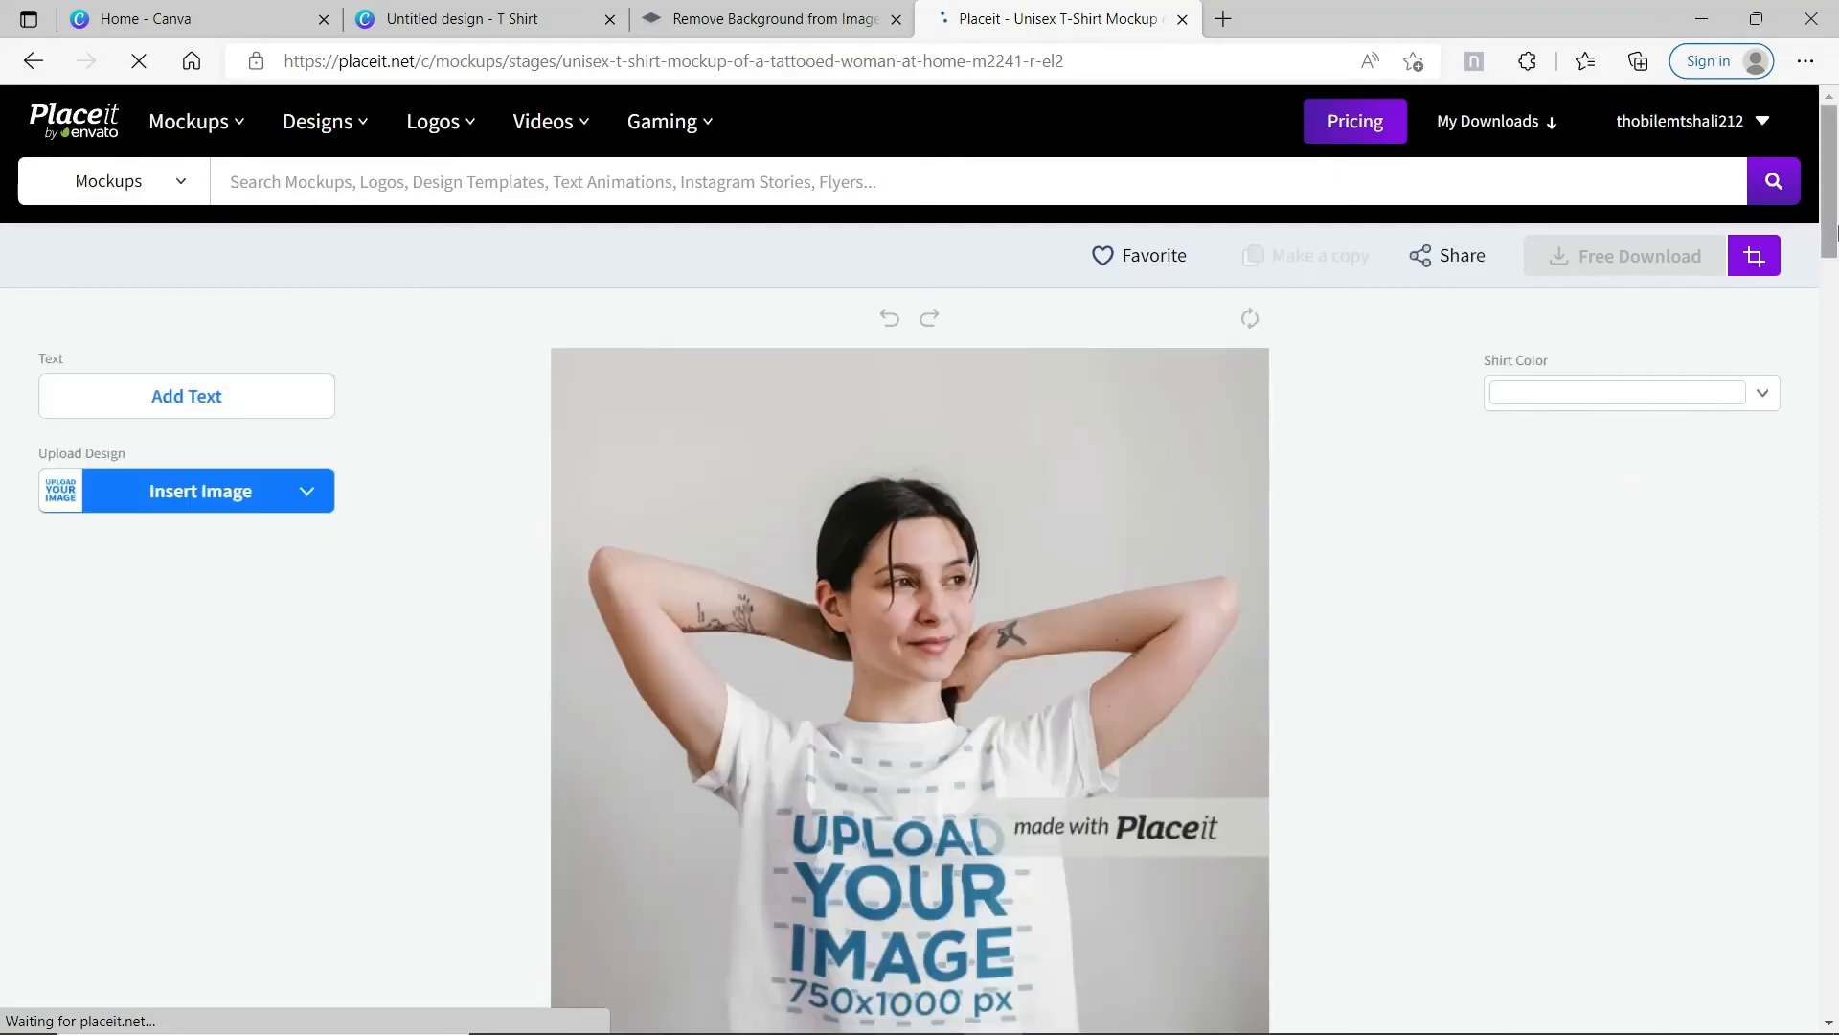
# Step: Insert Untitled_design-removebg-preview from the device's Downloads folder as the shirt mockup's design image
pyautogui.scroll(-2, 1355, 395)
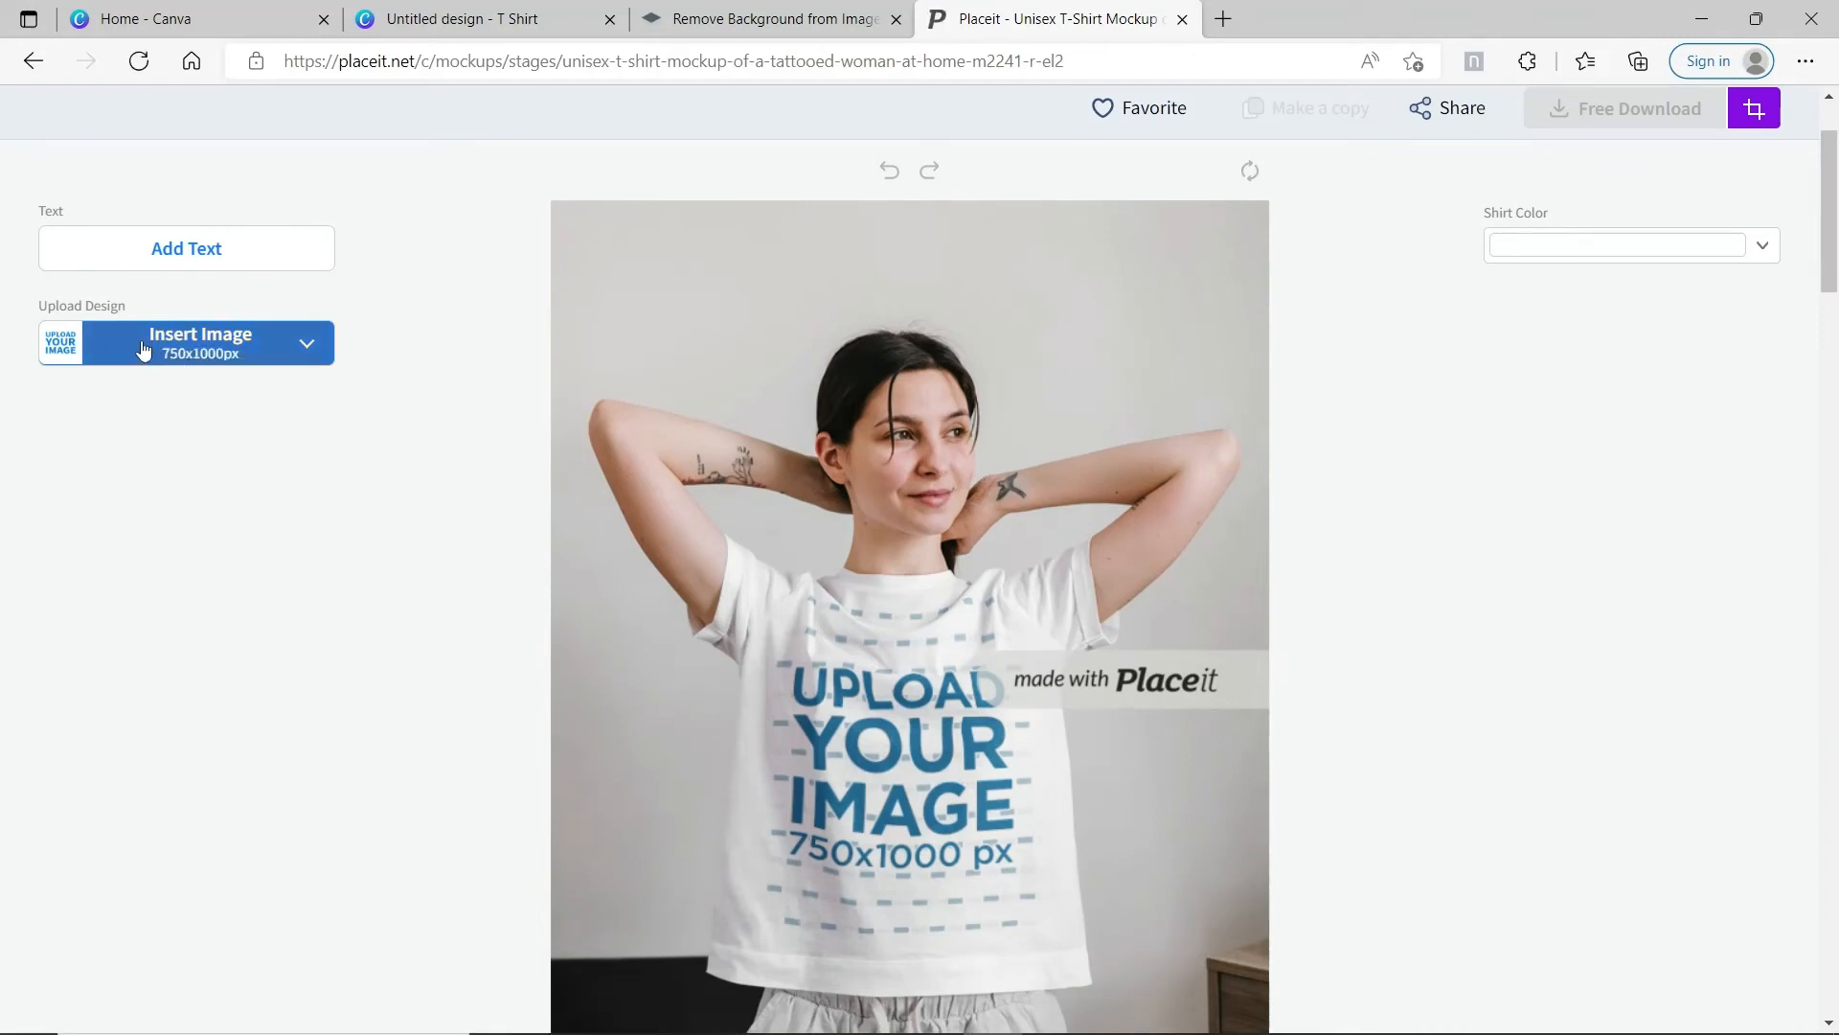
pyautogui.click(304, 351)
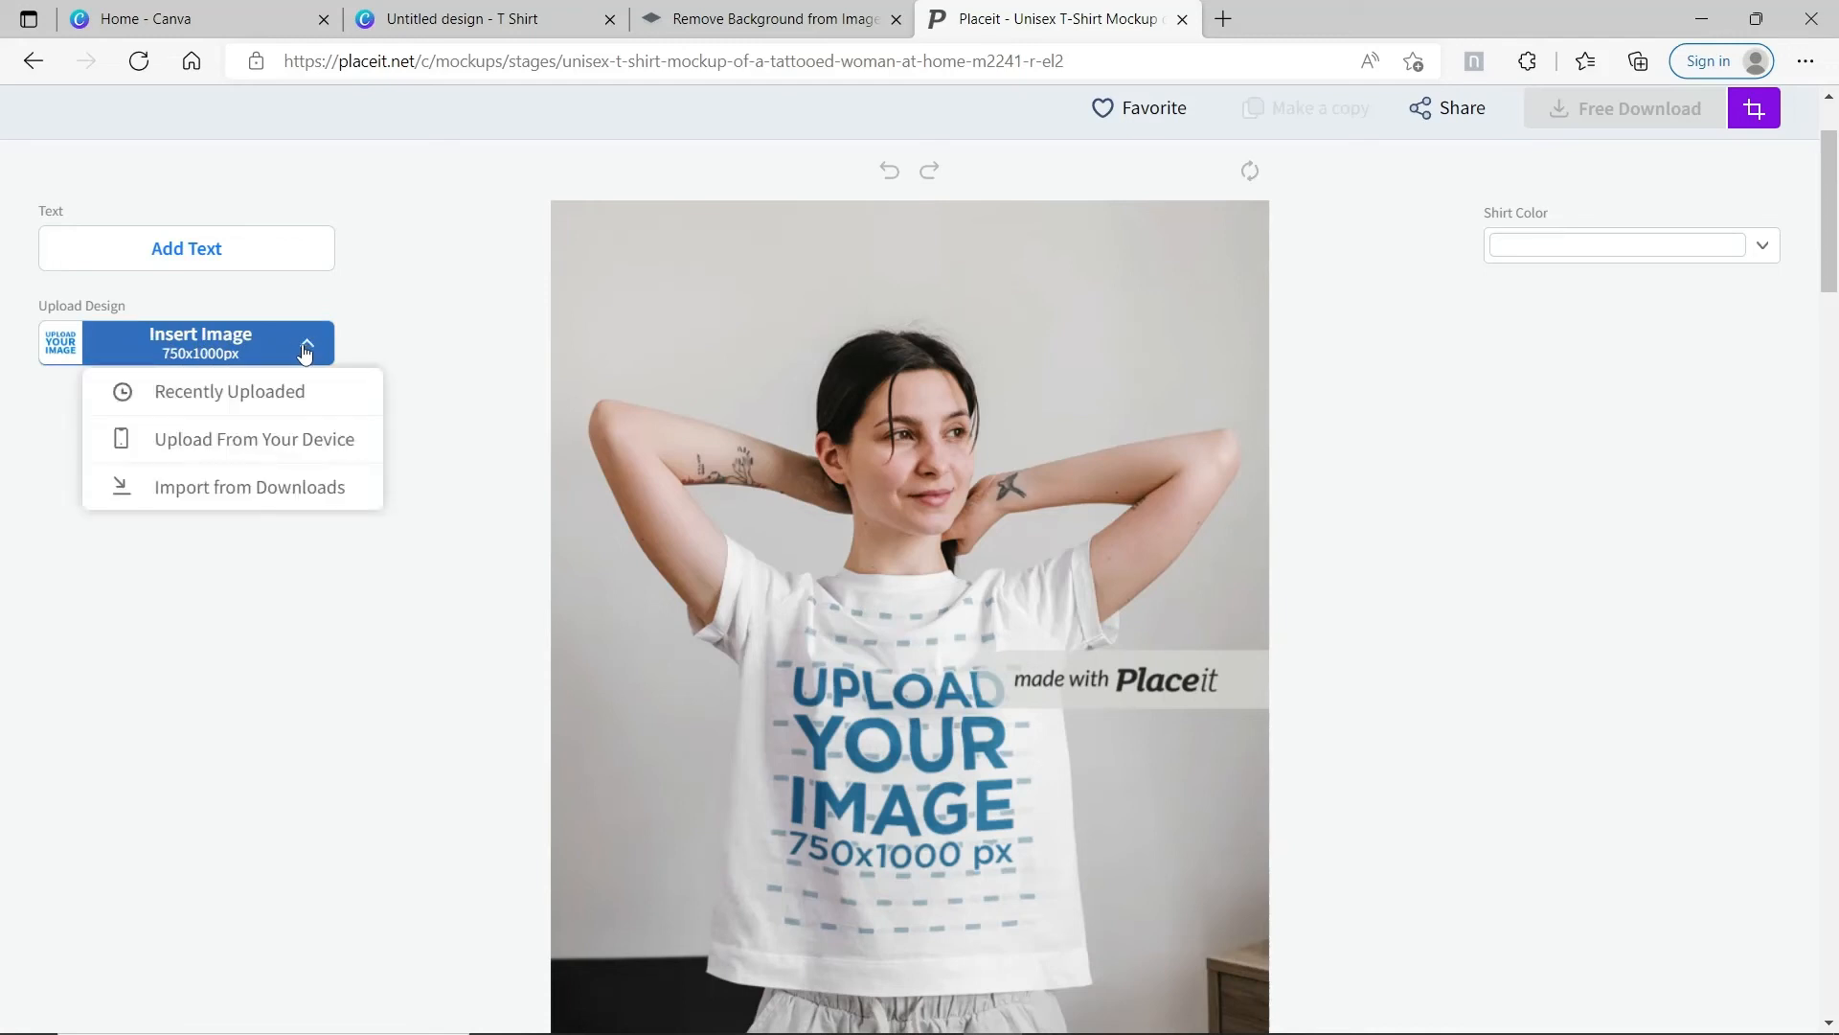
pyautogui.click(298, 443)
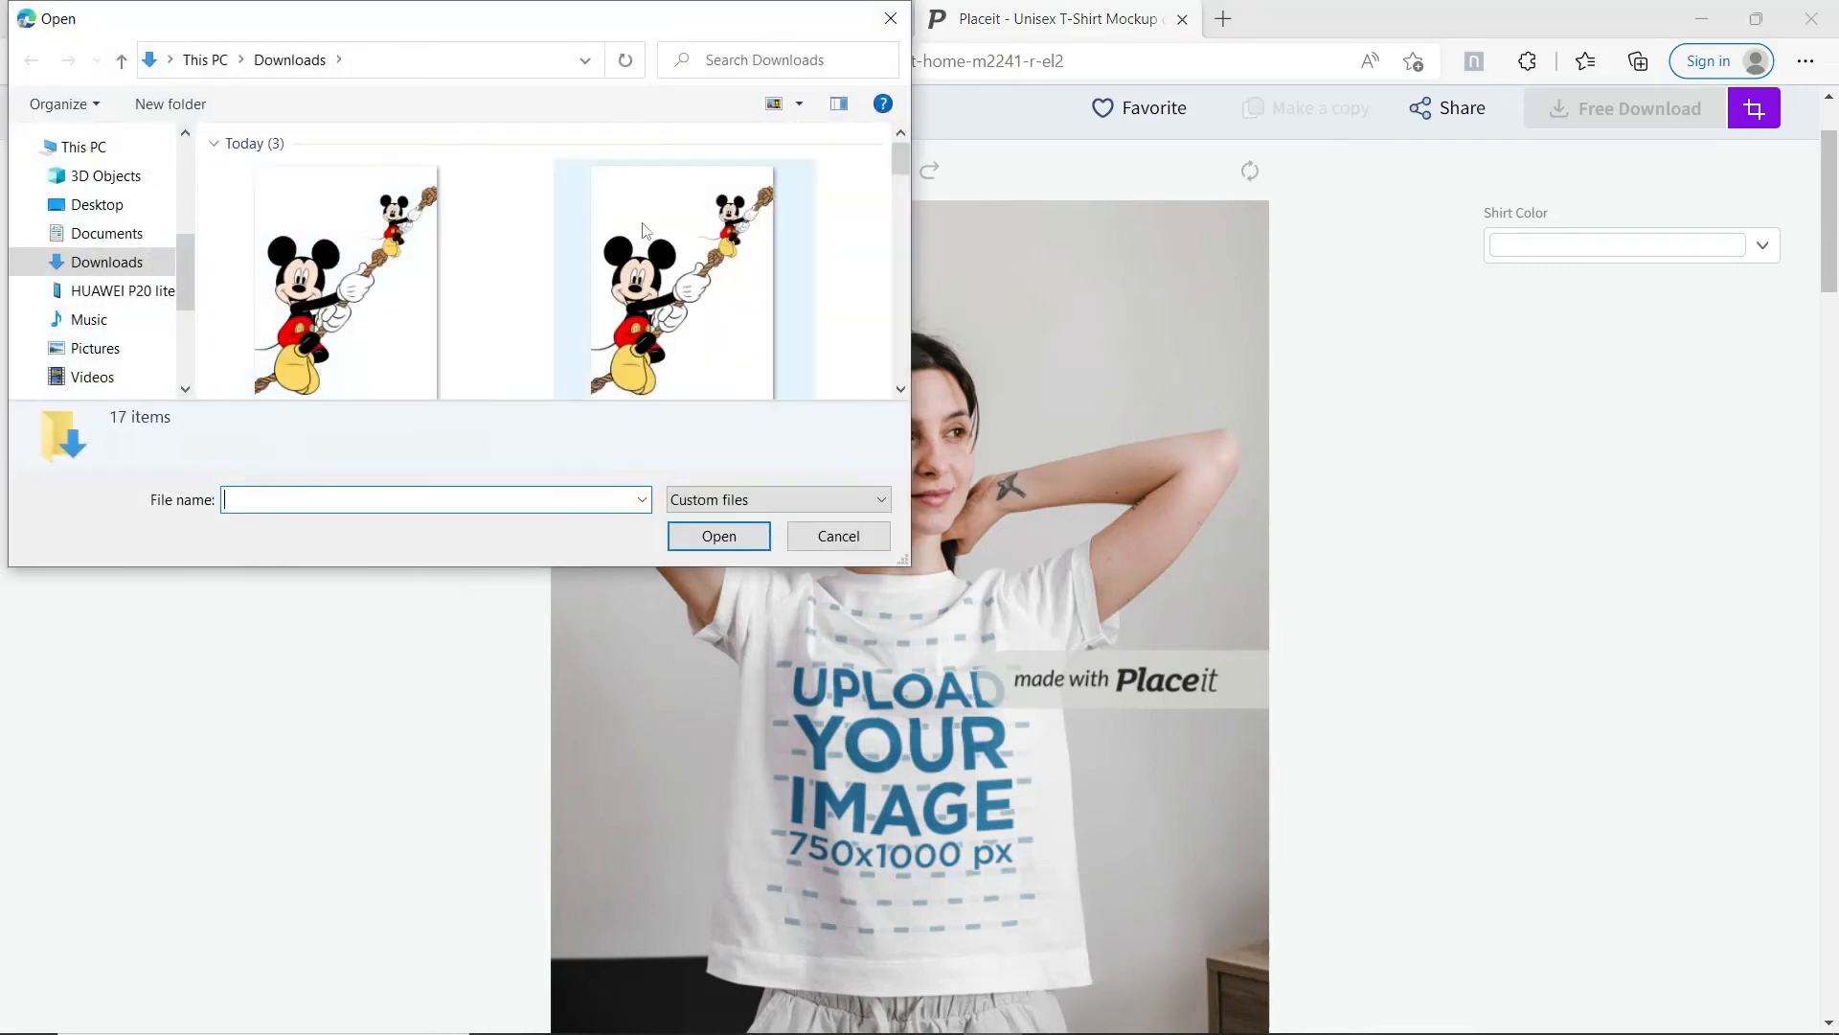
pyautogui.click(900, 388)
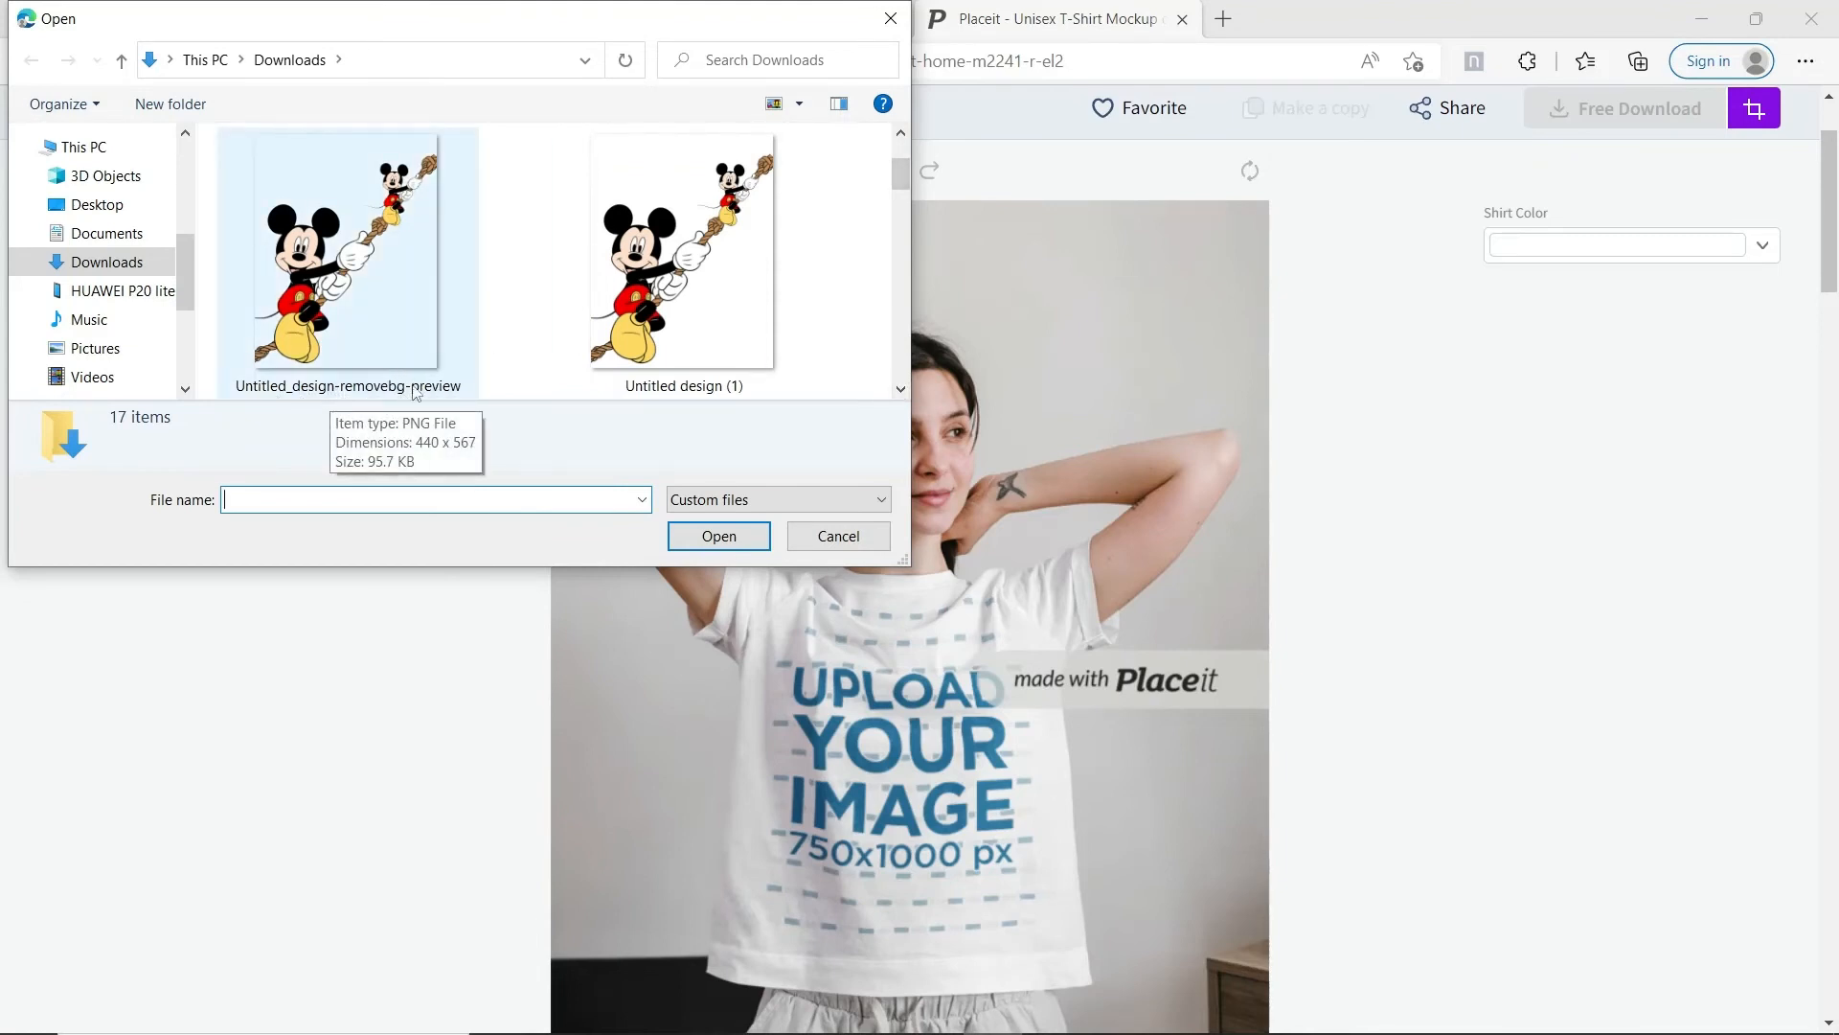
pyautogui.click(377, 347)
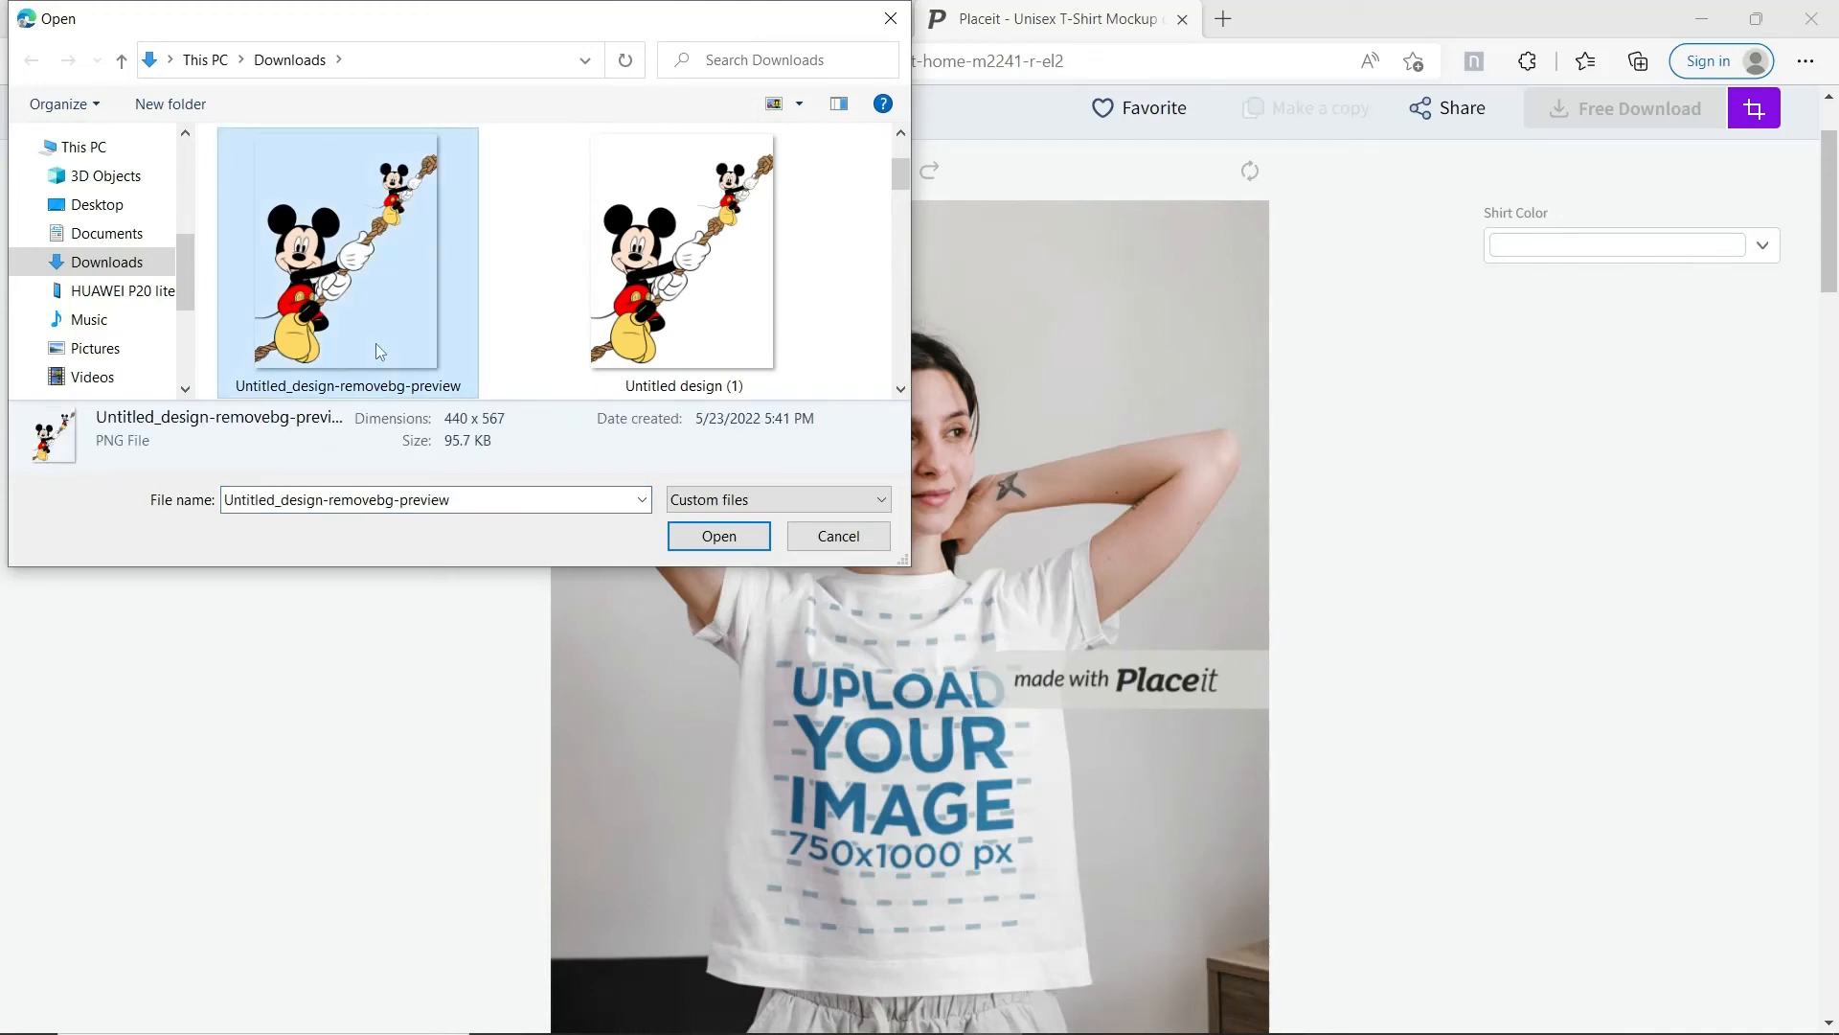
pyautogui.click(718, 537)
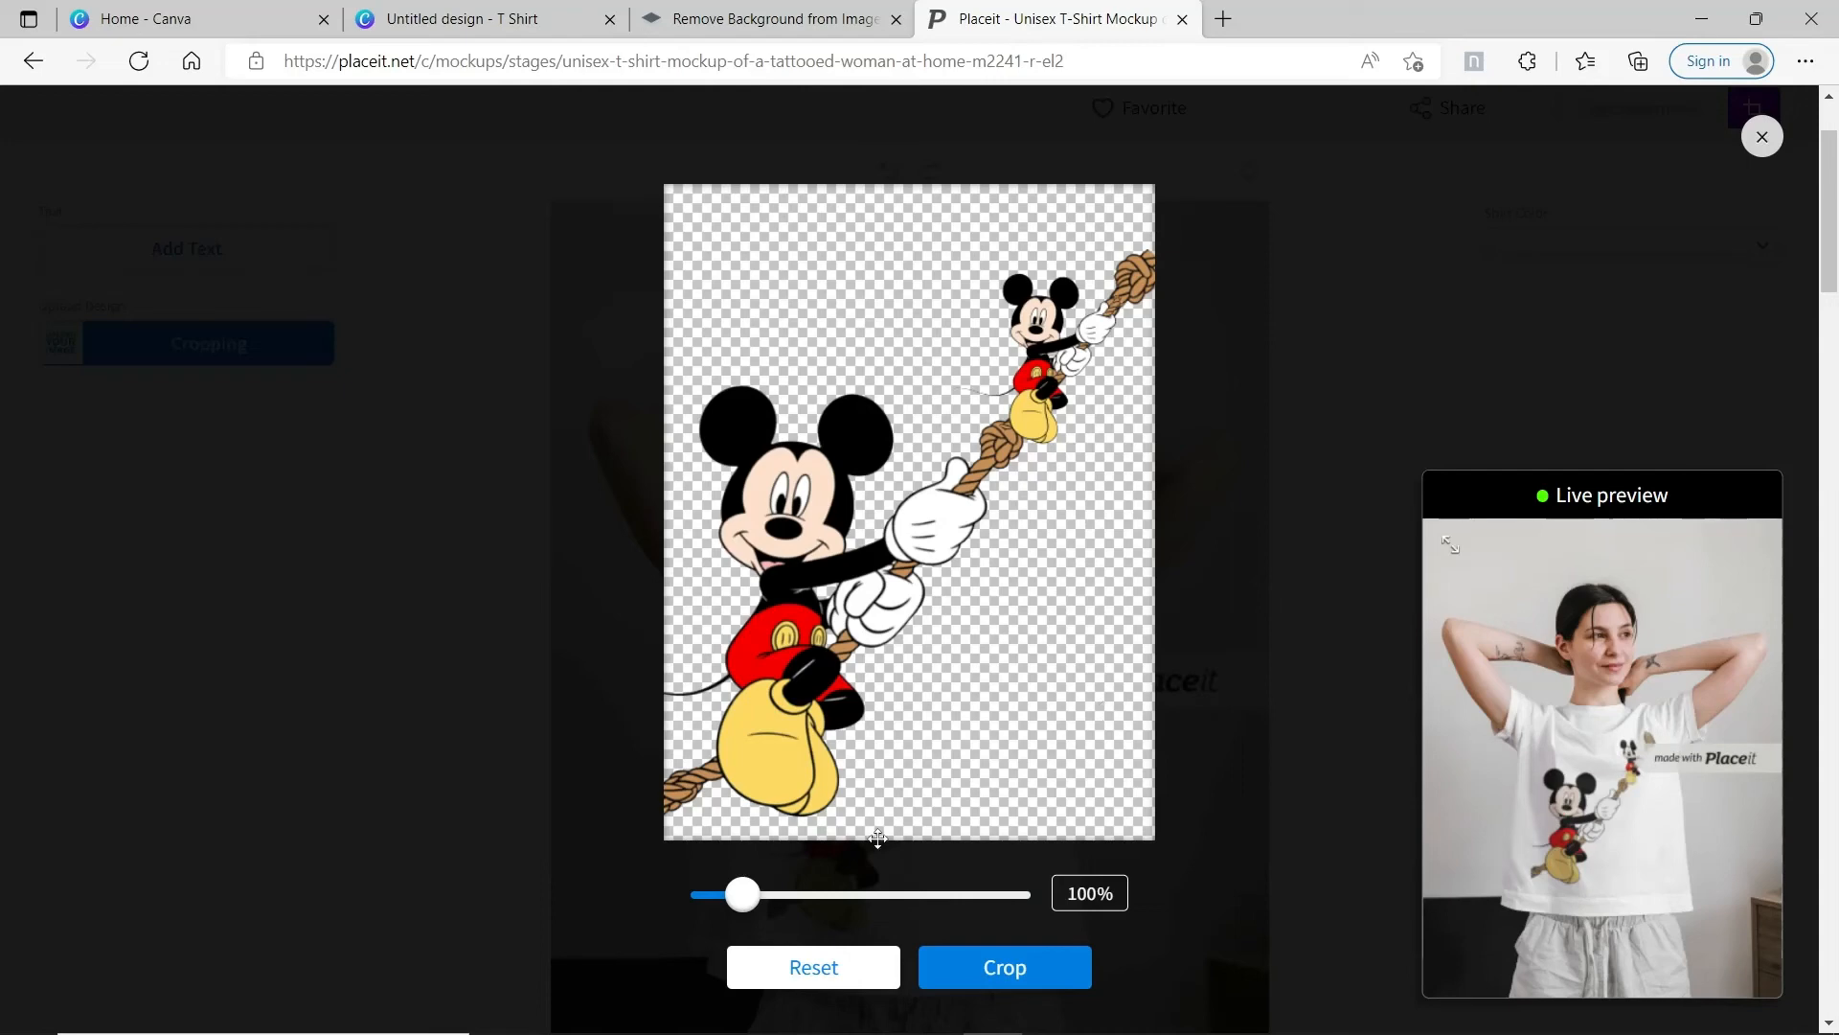
# Step: Enlarge the Mickey Mouse design to 110%, shift it slightly upward within the crop frame, and apply the crop to the shirt
pyautogui.moveTo(750, 894); pyautogui.dragTo(753, 894)
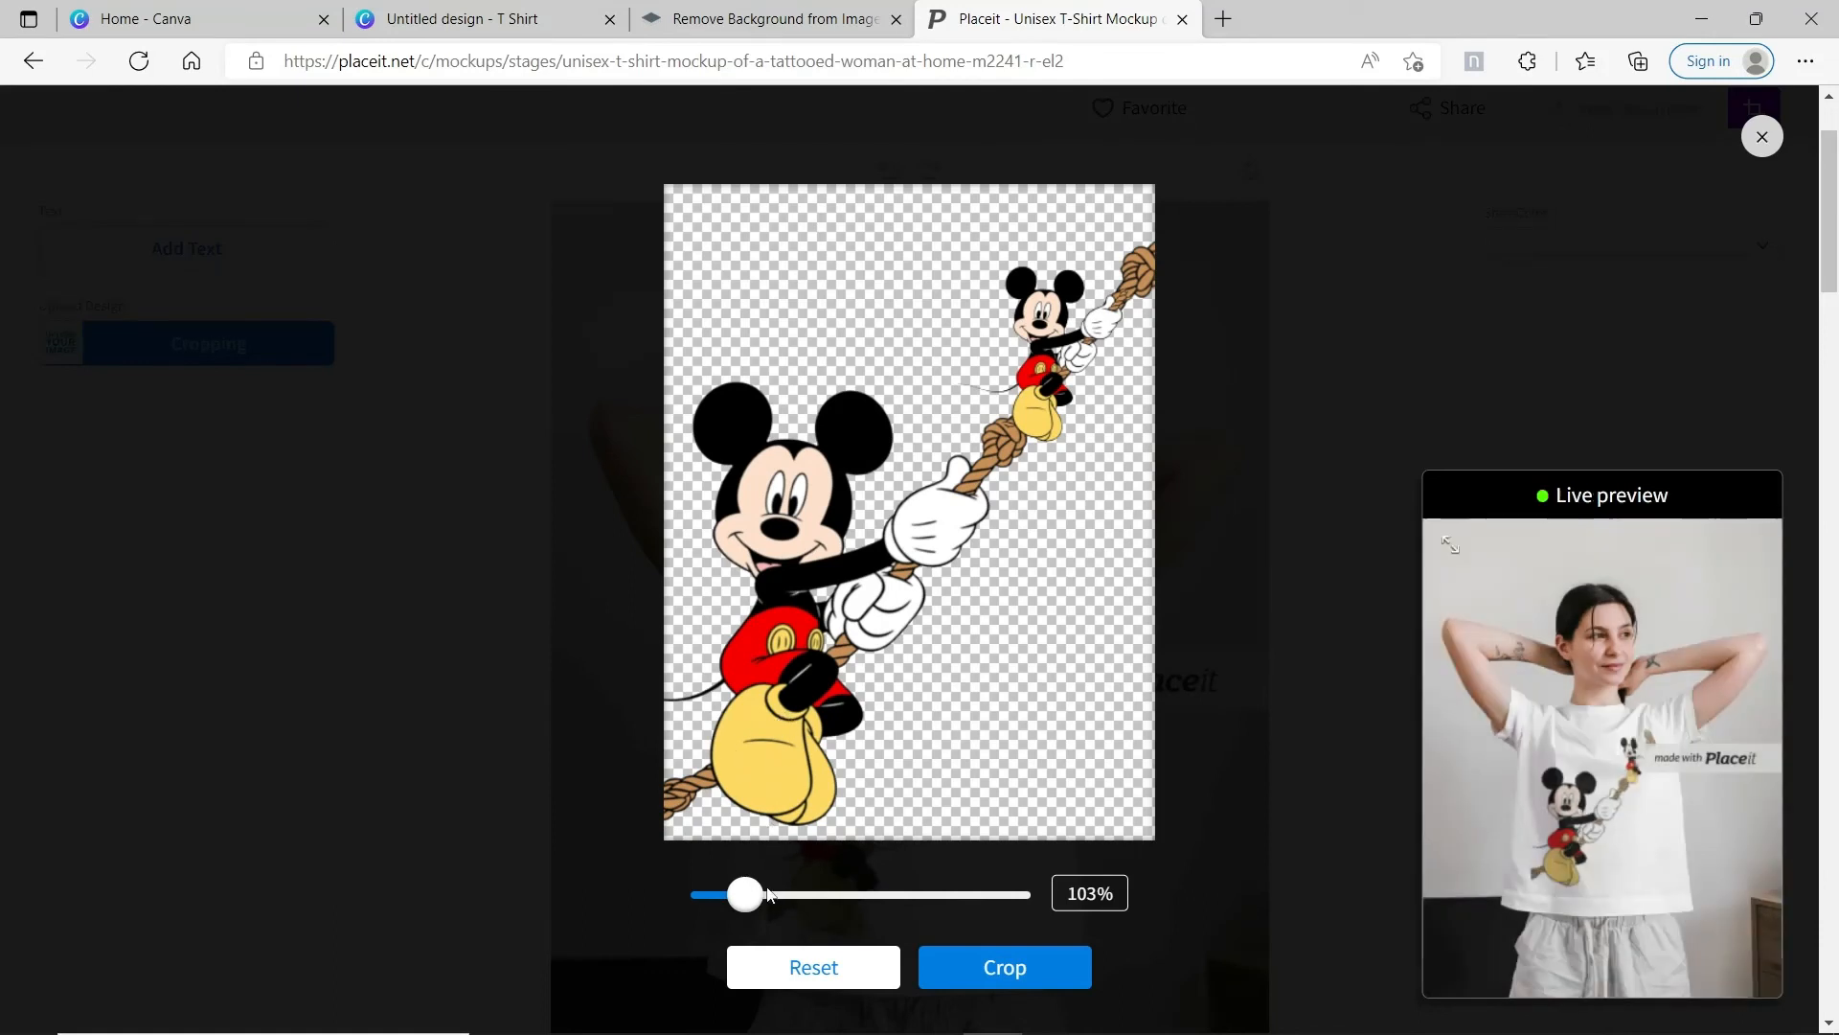
pyautogui.moveTo(746, 894); pyautogui.dragTo(746, 893)
pyautogui.moveTo(791, 713); pyautogui.dragTo(791, 702)
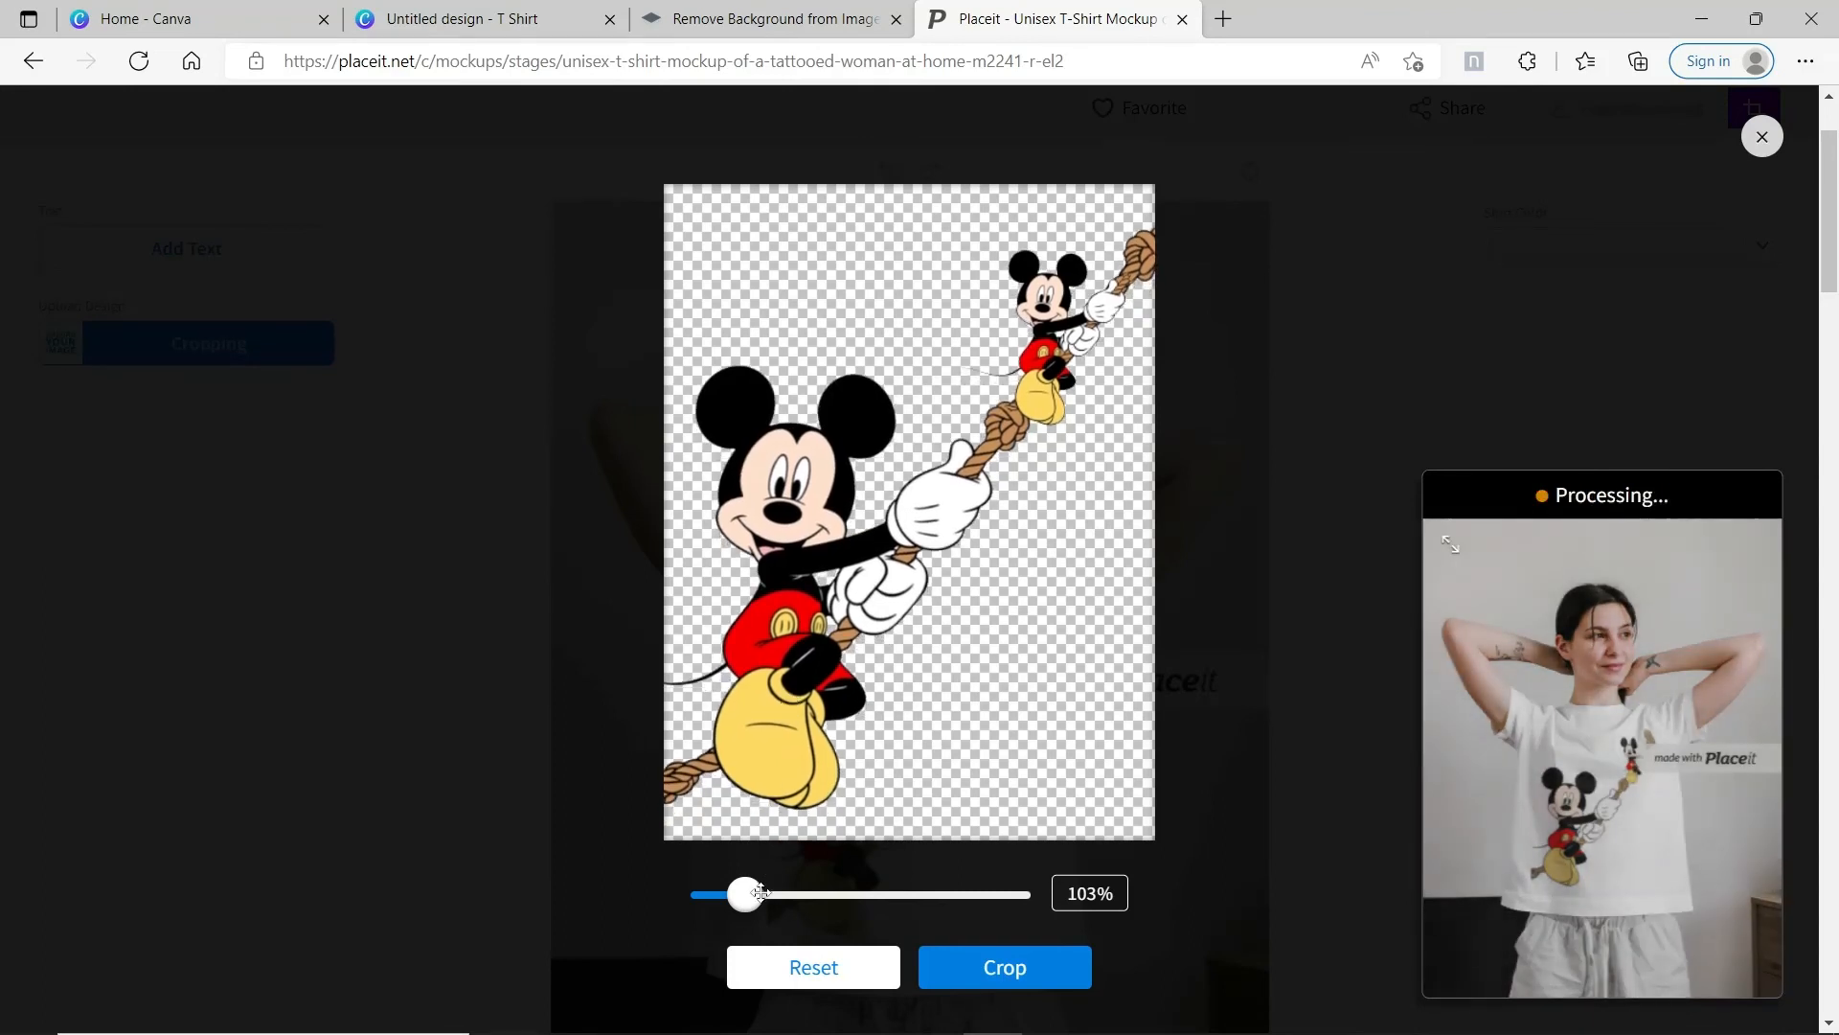
pyautogui.moveTo(745, 896); pyautogui.dragTo(750, 895)
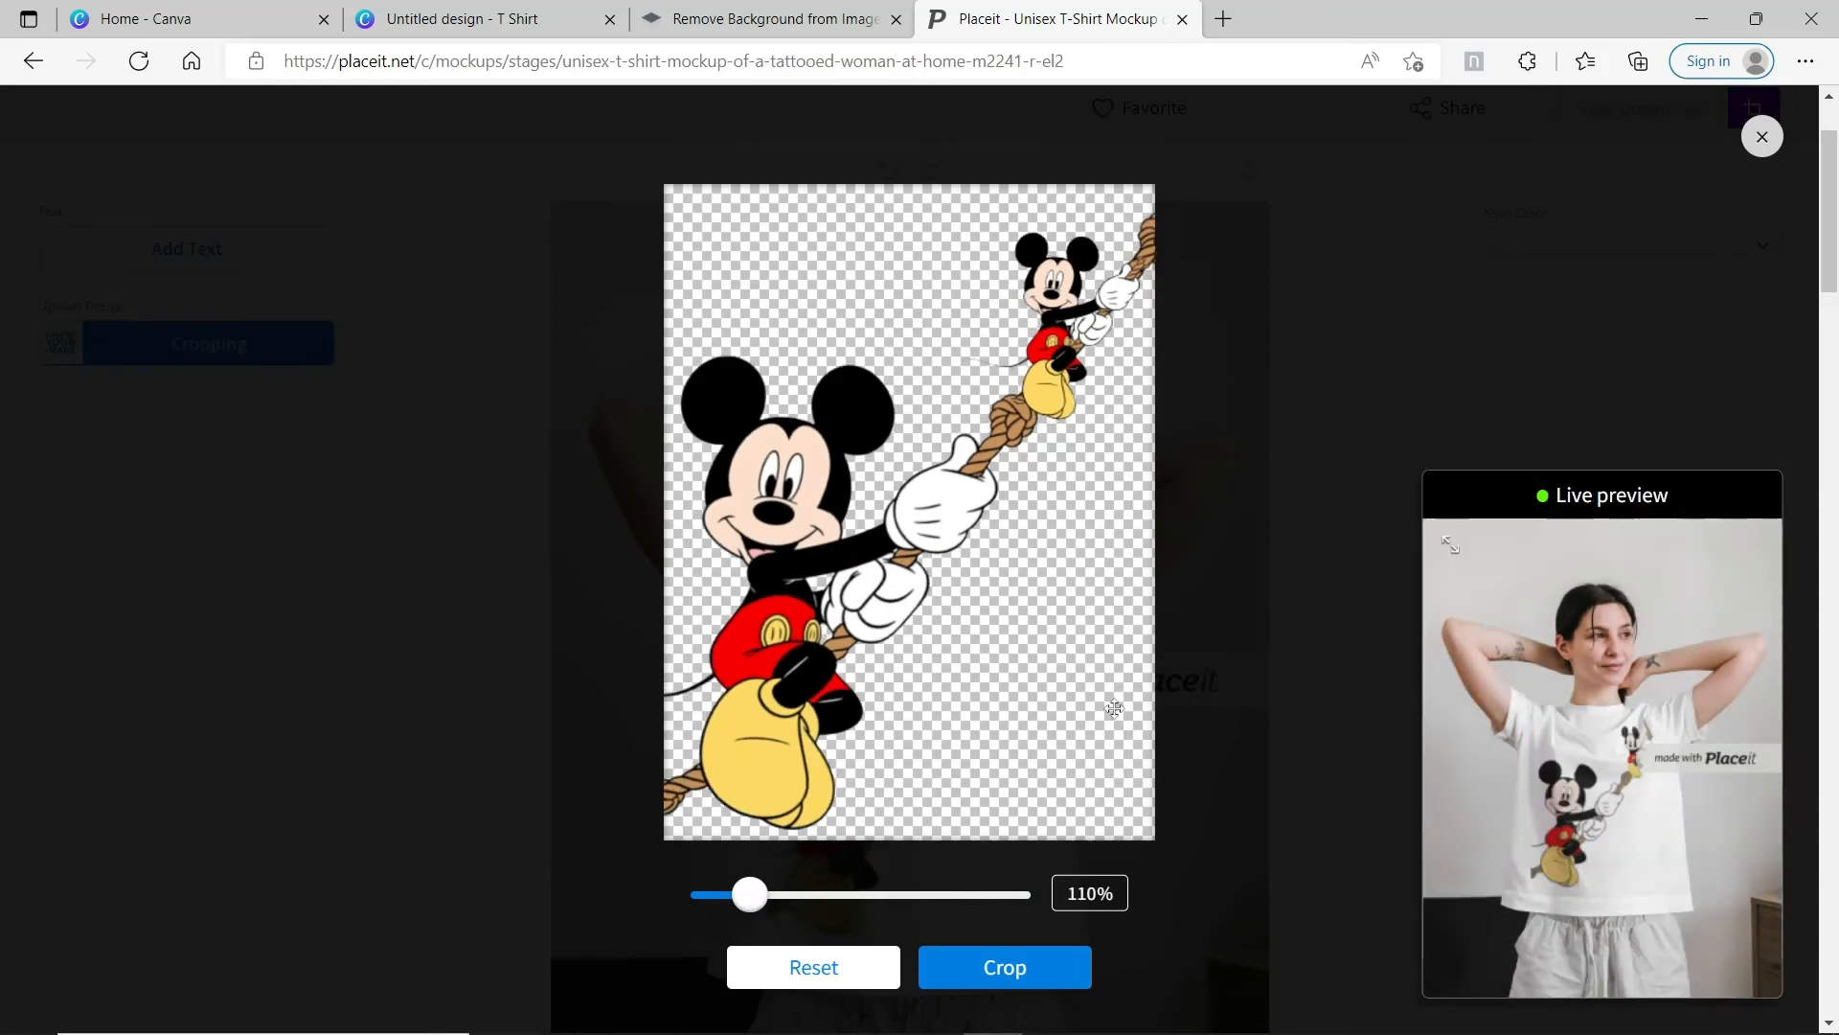
pyautogui.click(1033, 979)
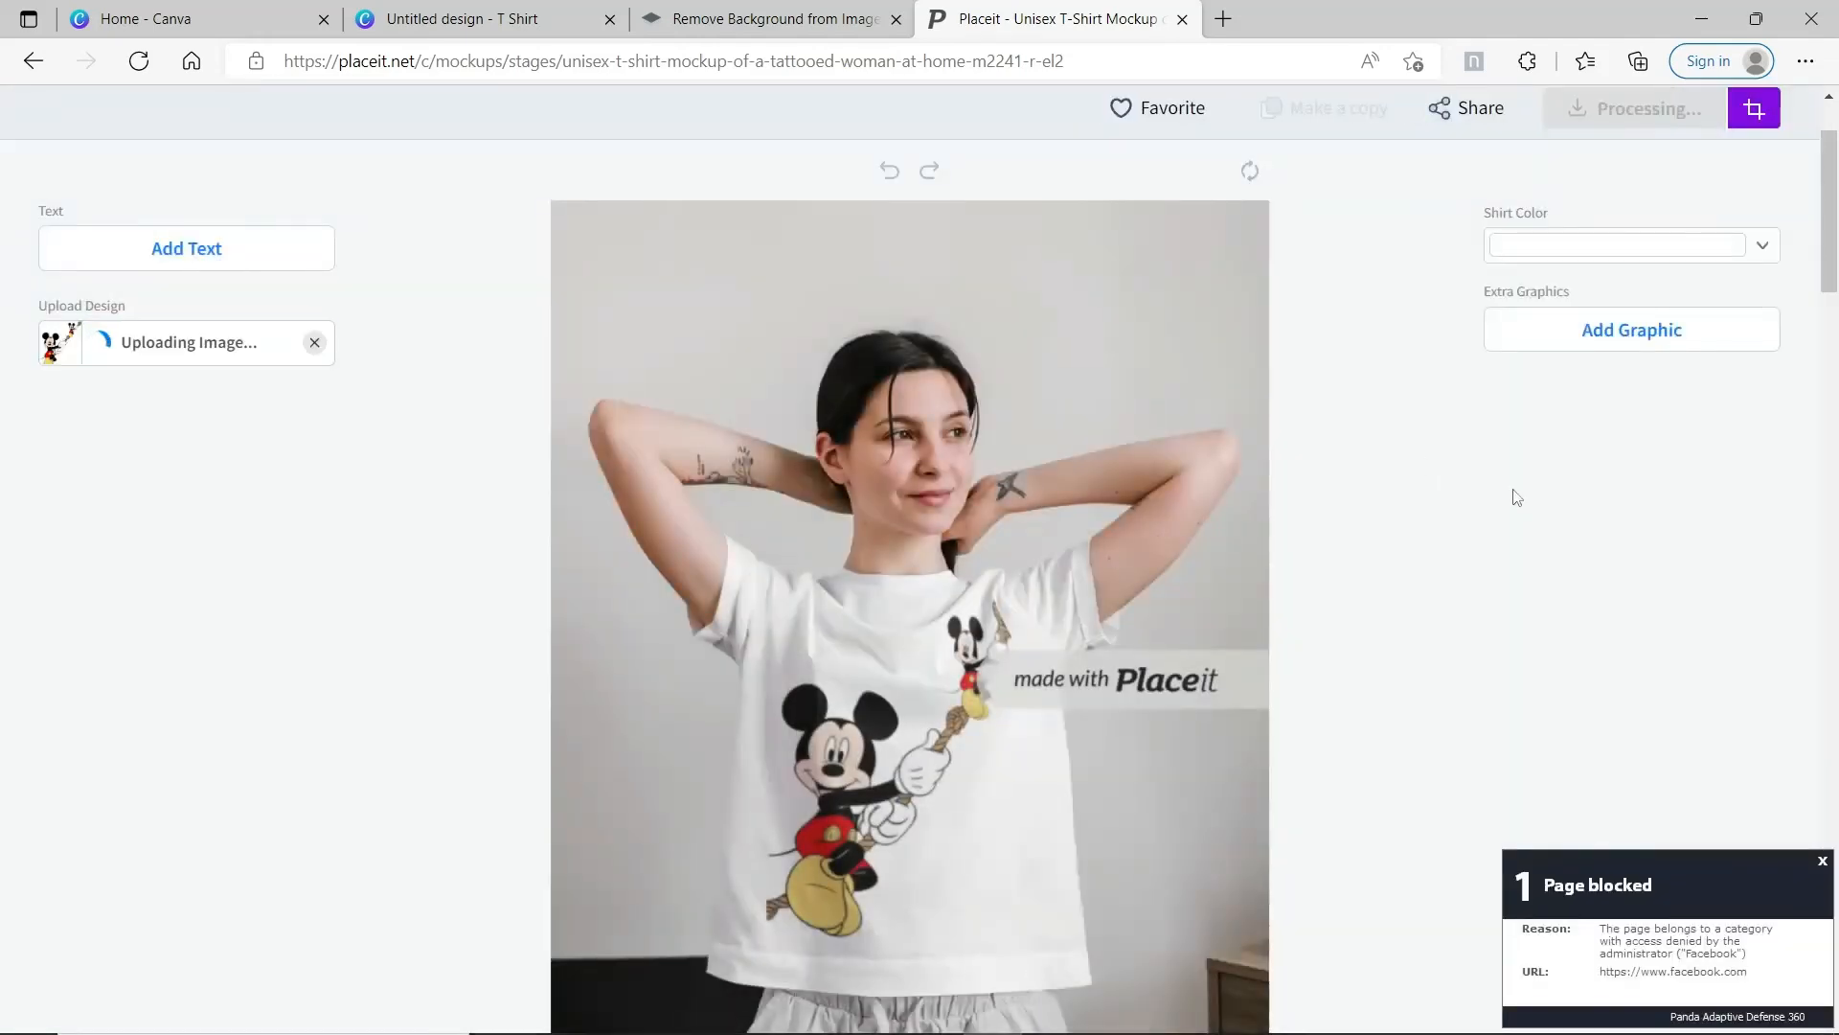
# Step: Download the finished T-shirt mockup with the free, no-watermark option and open the downloaded PNG image
pyautogui.moveTo(1837, 304); pyautogui.dragTo(1835, 262)
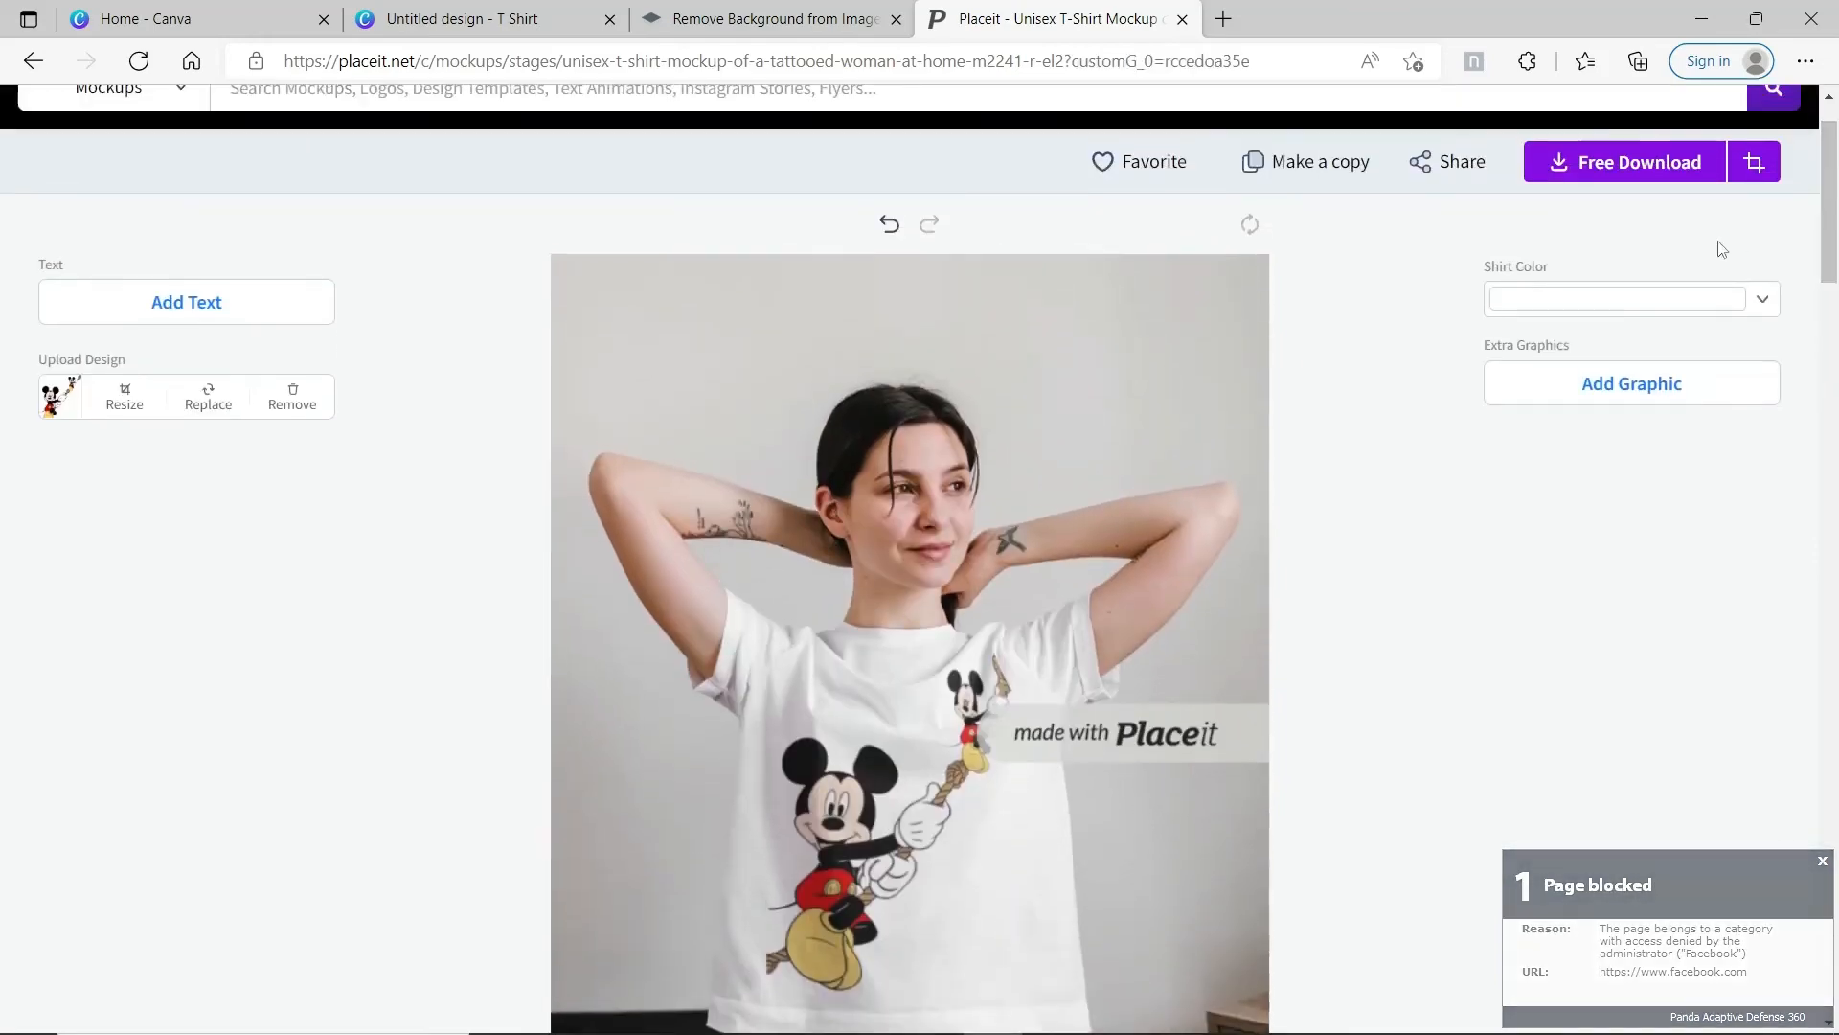
pyautogui.click(1657, 187)
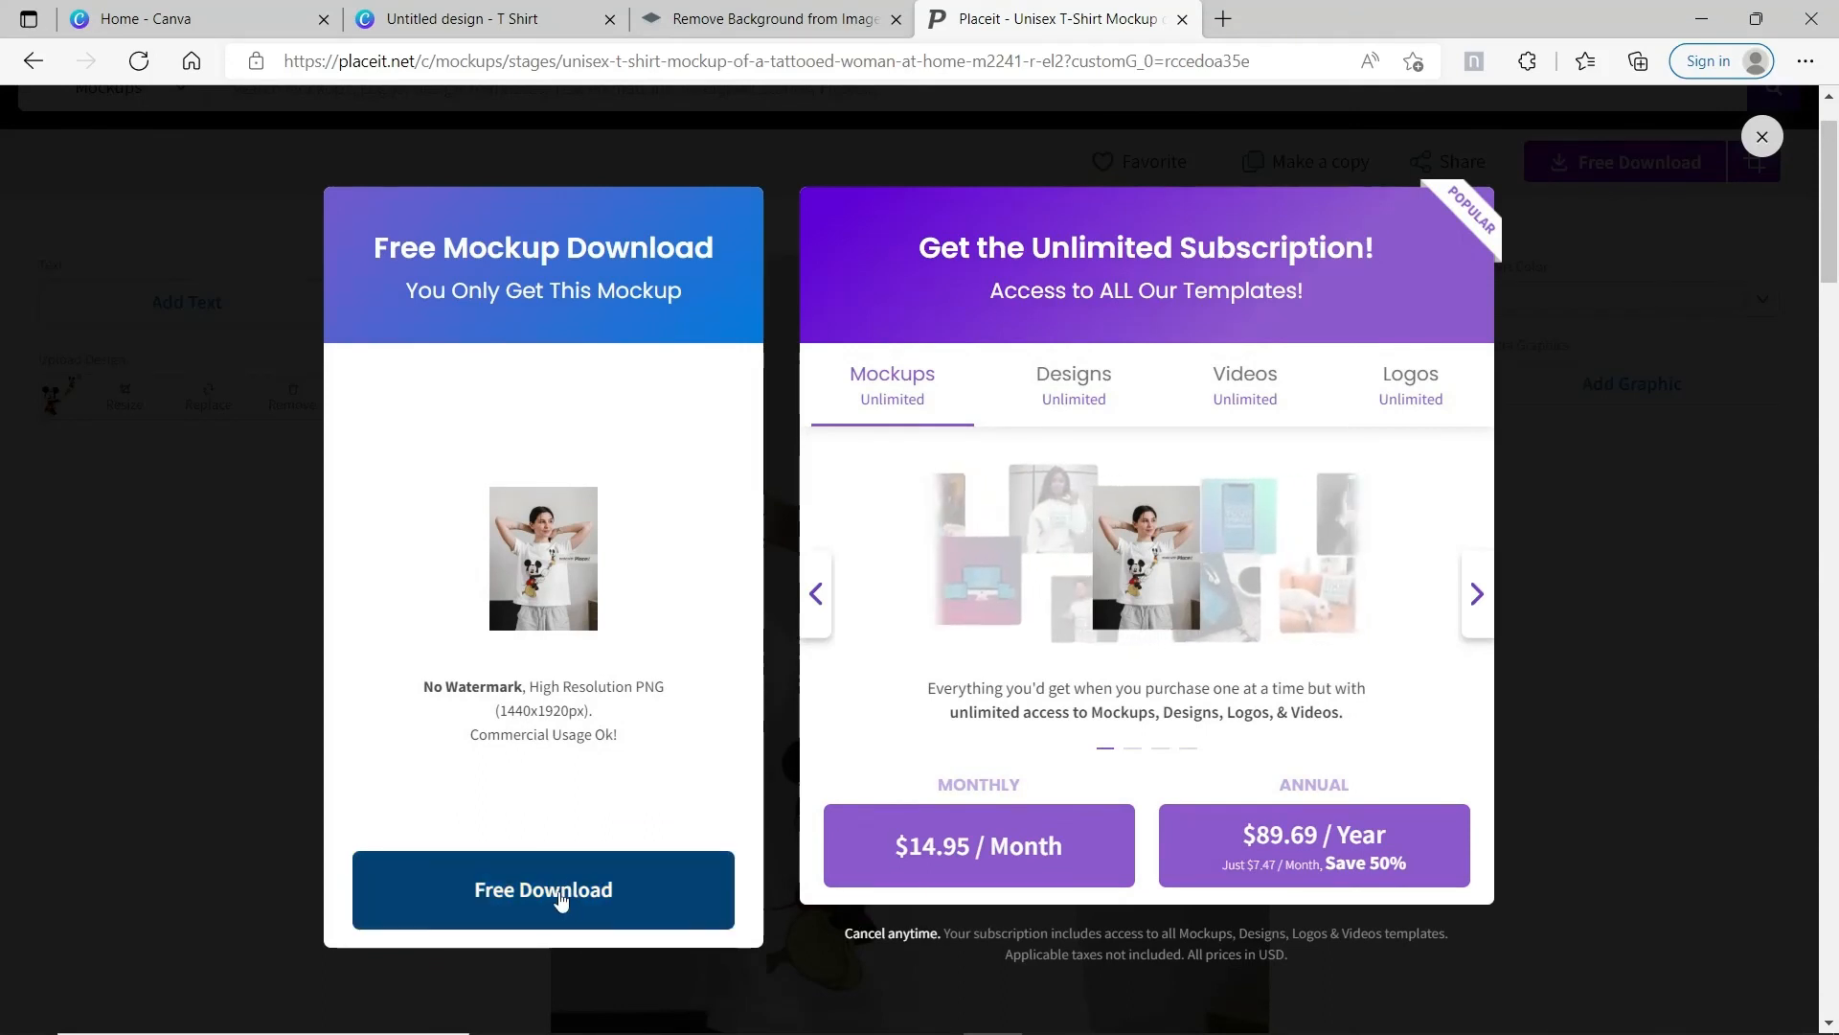
pyautogui.click(561, 899)
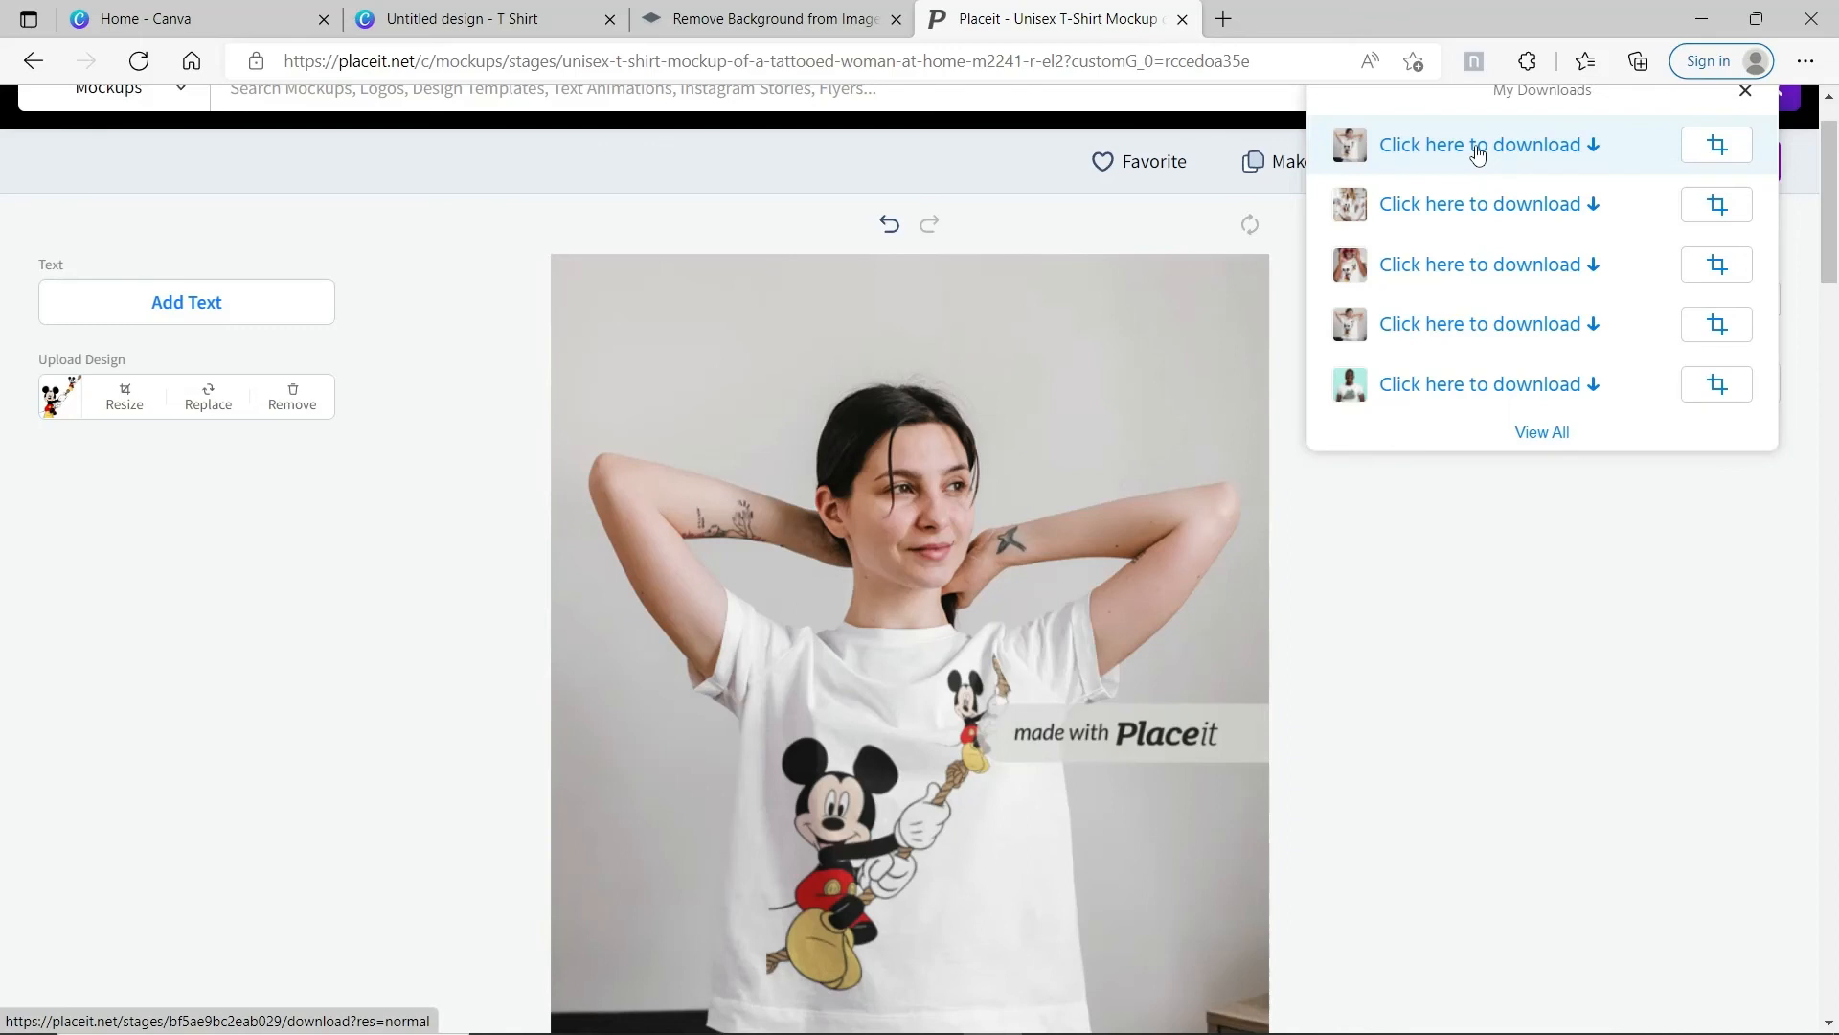
pyautogui.click(1478, 155)
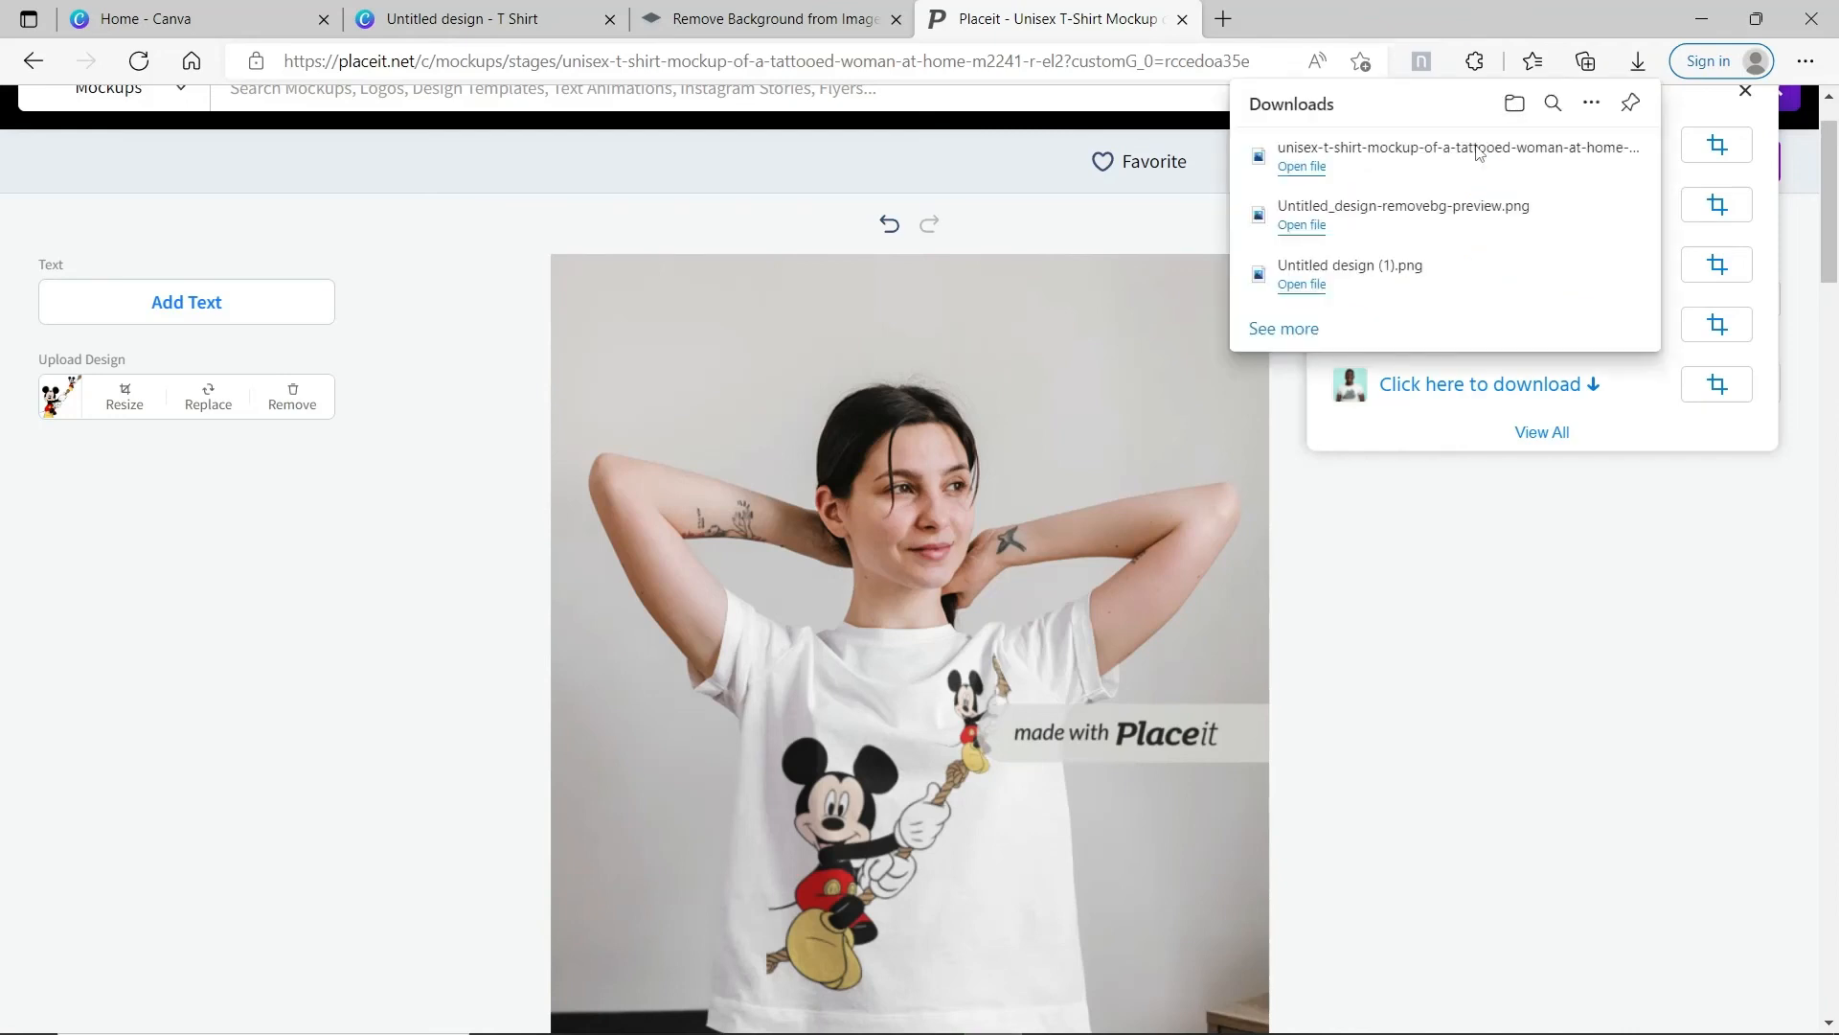
pyautogui.click(1304, 177)
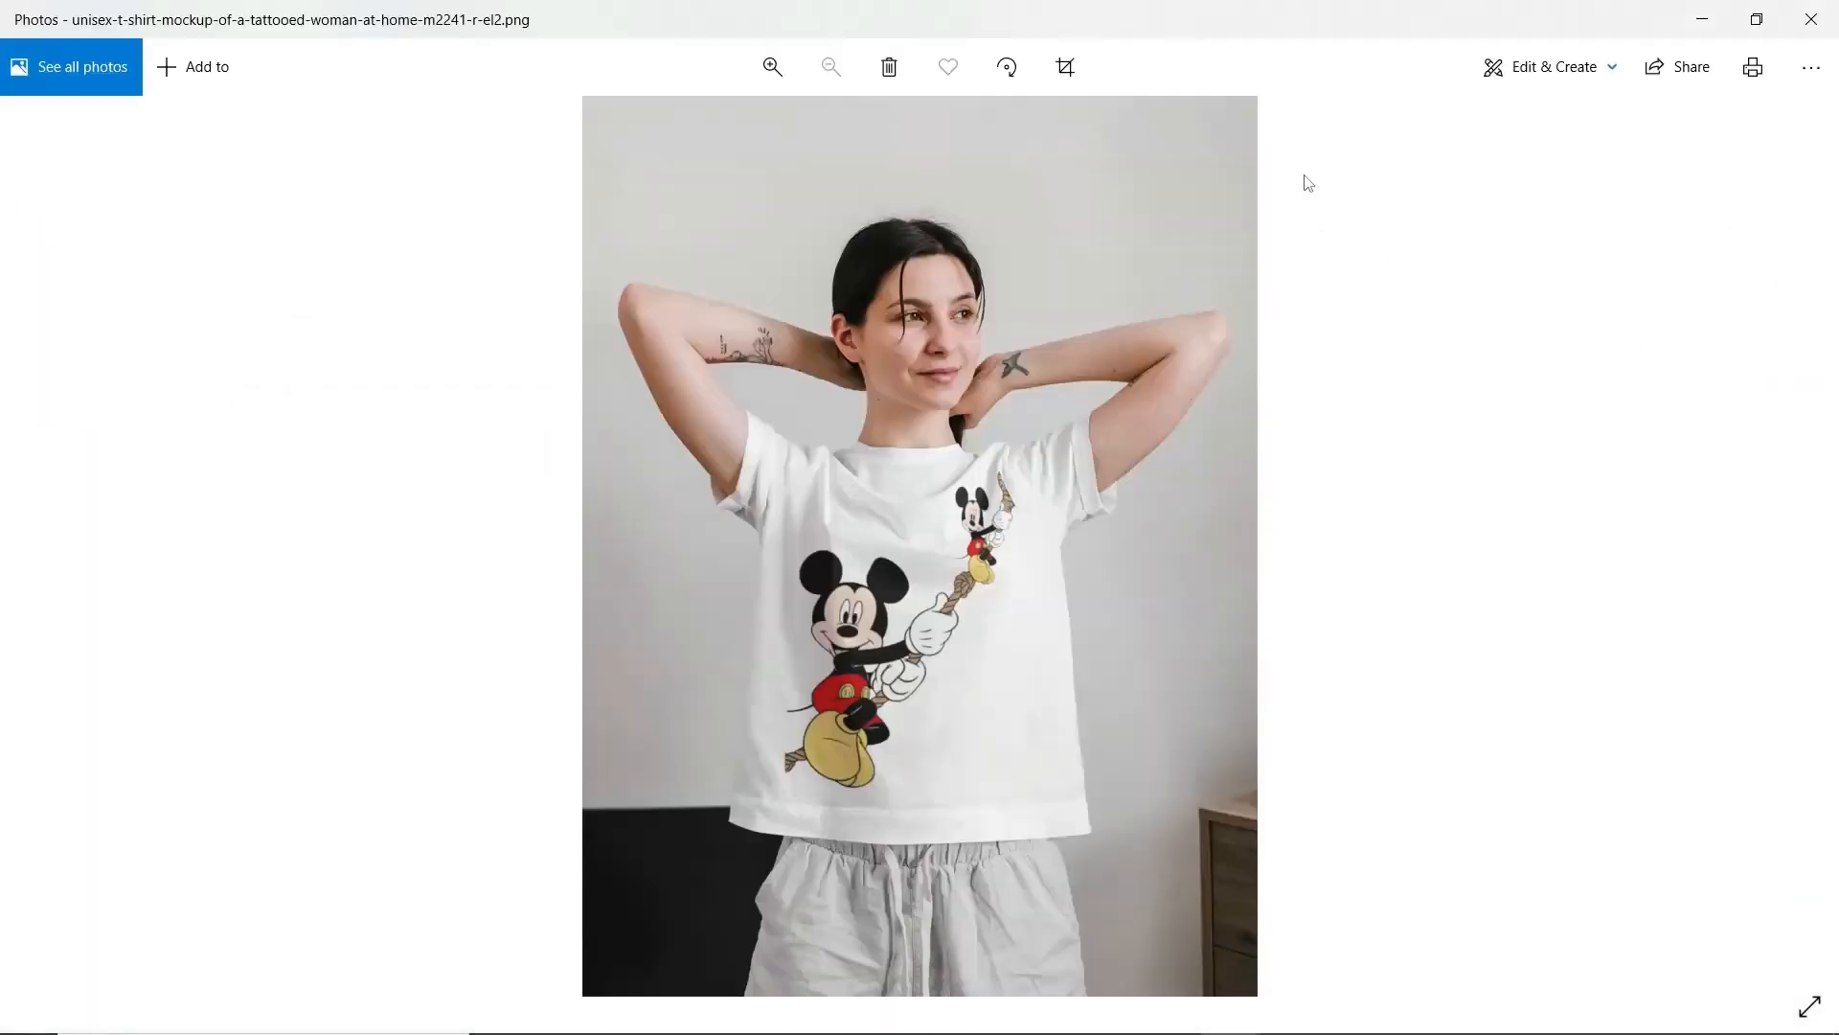